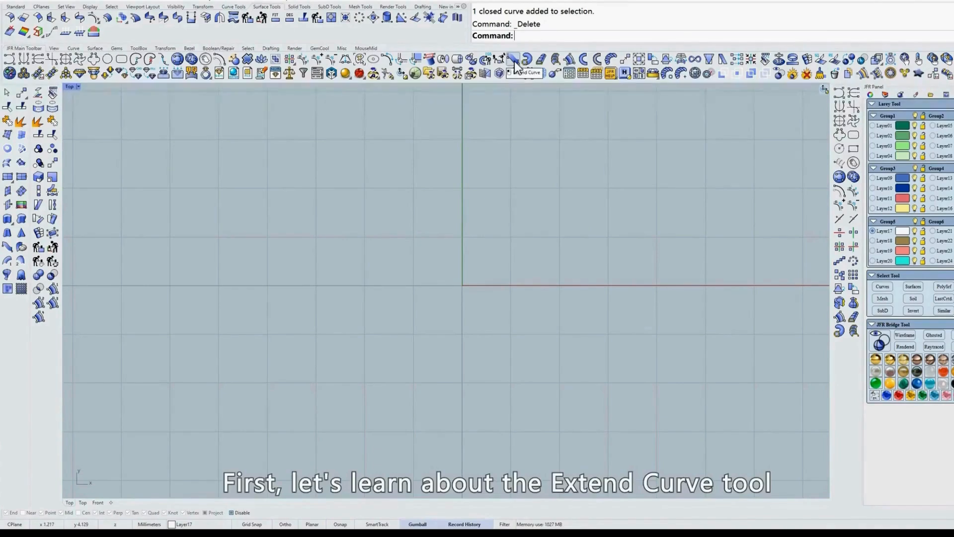
# Draw a mirrored radial curve with quantity 4 and angle 90 around the origin, outlining a four-leaf clover in the Top view.
pyautogui.click(91, 58)
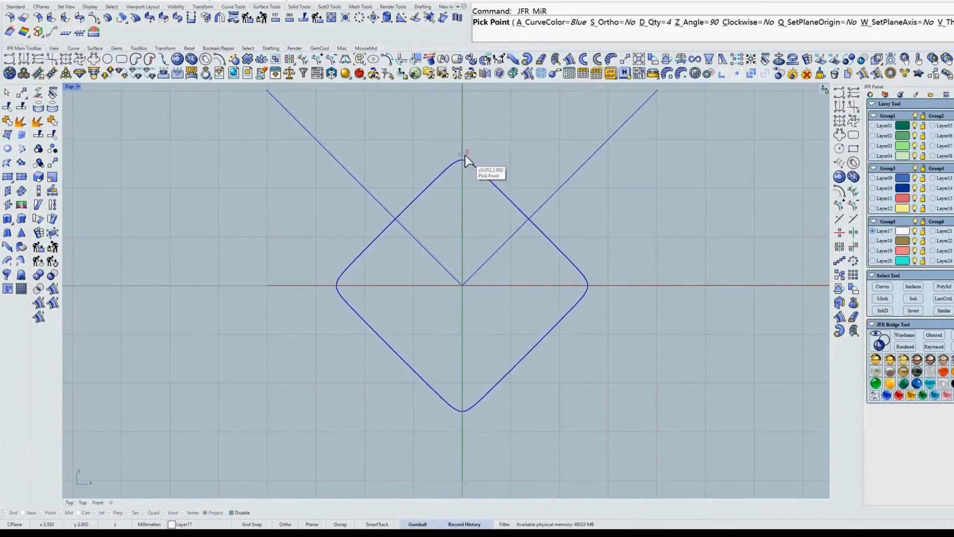
pyautogui.moveTo(468, 164); pyautogui.dragTo(476, 205, button='right')
pyautogui.click(520, 270)
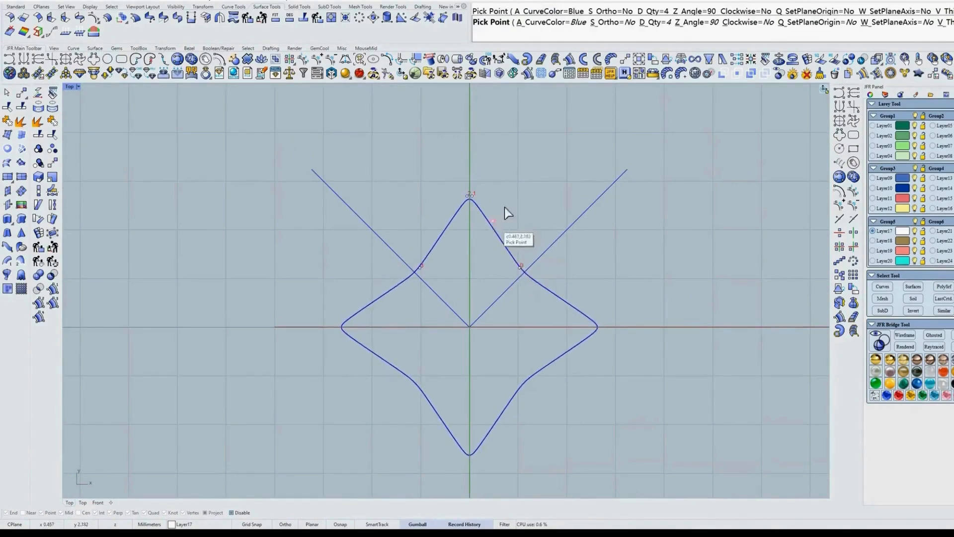
pyautogui.click(497, 137)
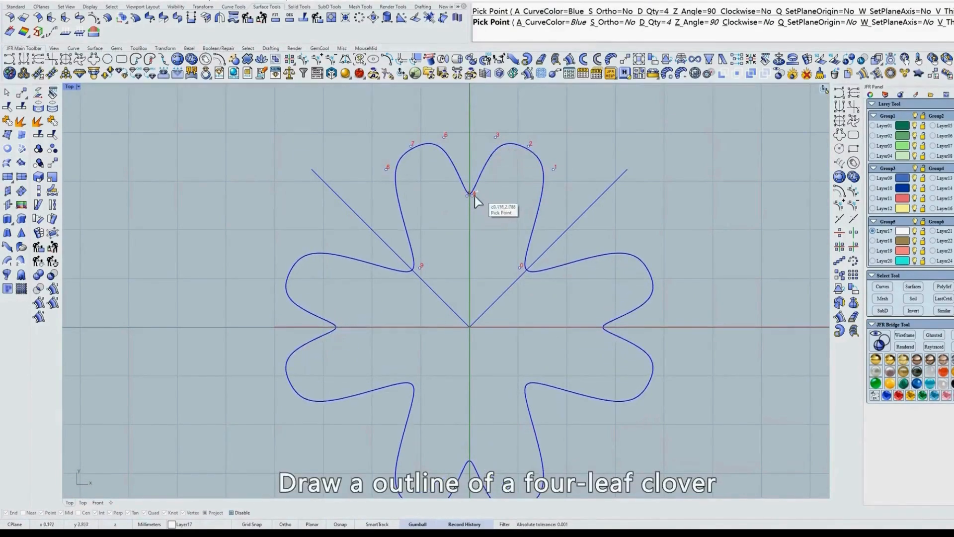
pyautogui.click(471, 162)
pyautogui.click(561, 204)
# Adjust the curve's control points to round the petals and deepen their heart-shaped notches, and finish the clover outline.
pyautogui.scroll(-2, 561, 205)
pyautogui.moveTo(559, 183); pyautogui.dragTo(568, 157, button='right')
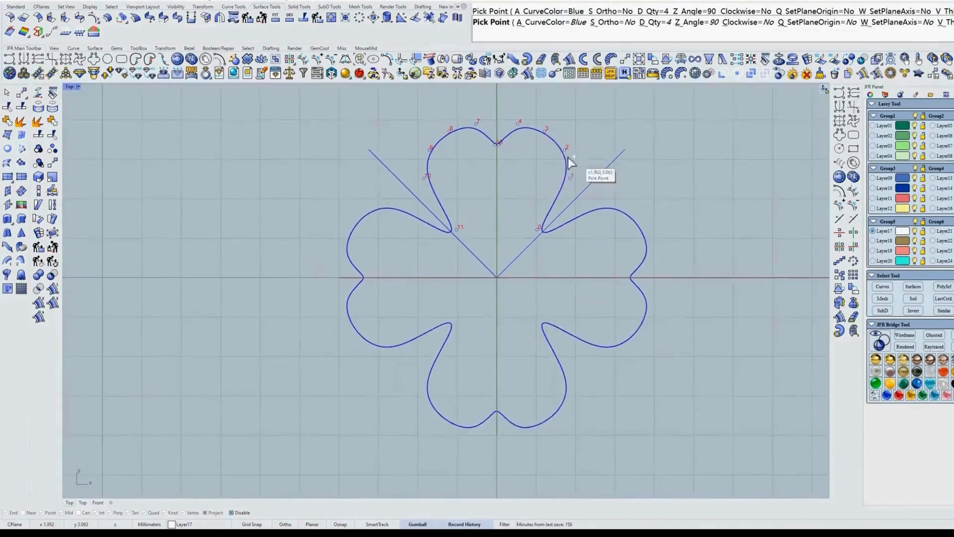
pyautogui.click(551, 118)
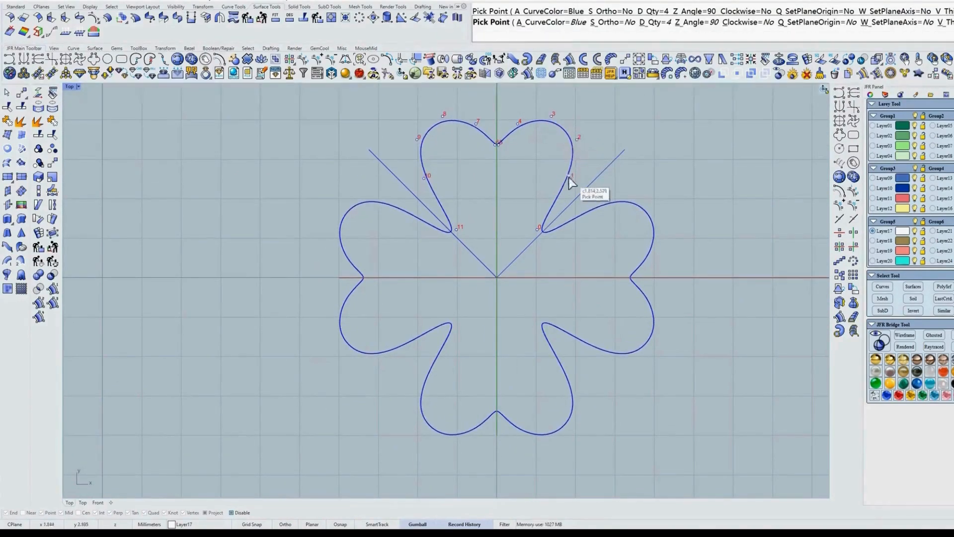
pyautogui.click(566, 195)
pyautogui.click(577, 151)
pyautogui.moveTo(578, 151); pyautogui.dragTo(601, 166, button='right')
pyautogui.scroll(1, 602, 166)
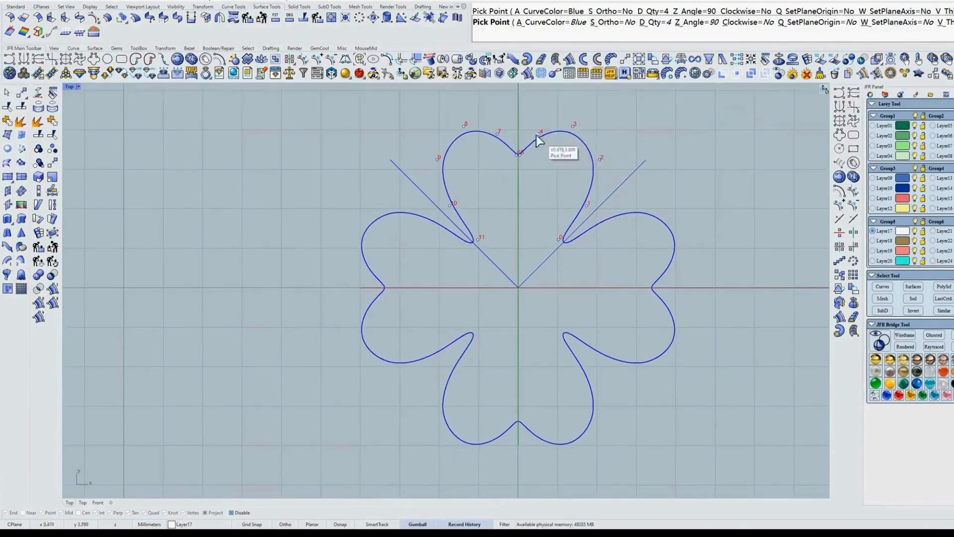
pyautogui.click(521, 142)
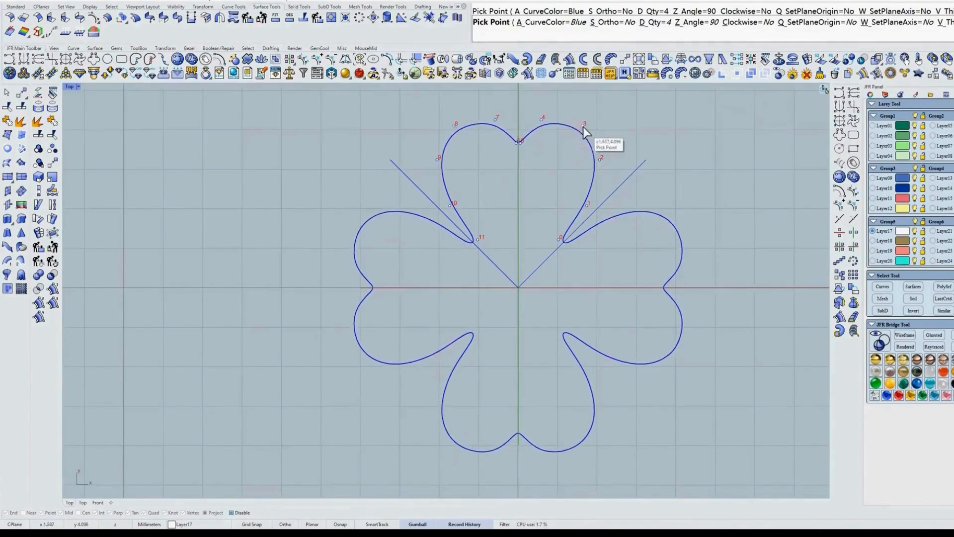
pyautogui.scroll(-1, 584, 128)
pyautogui.moveTo(583, 134); pyautogui.dragTo(574, 150, button='right')
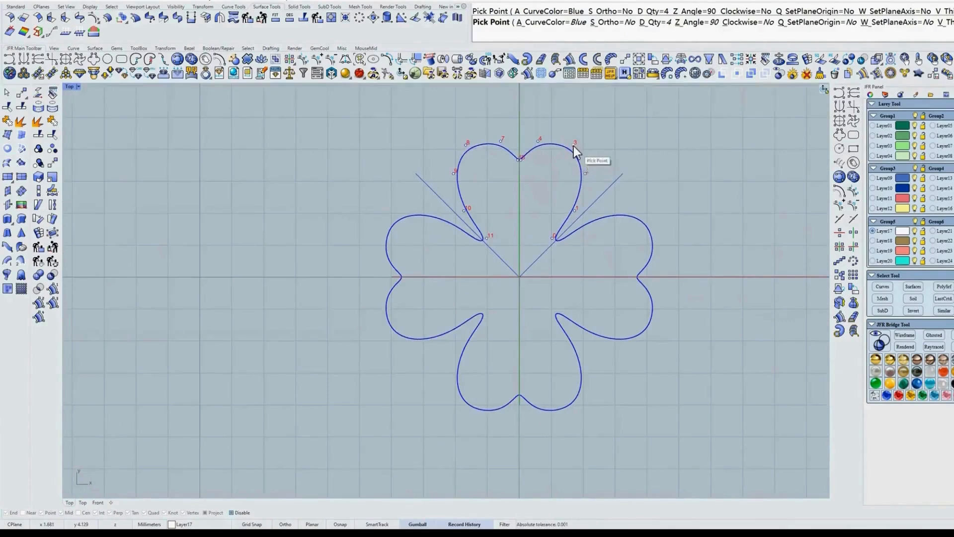
pyautogui.rightClick(575, 146)
pyautogui.scroll(1, 575, 145)
pyautogui.moveTo(568, 206); pyautogui.dragTo(521, 198, button='right')
# Try to extrude the flat clover curve 2 mm along the CPlane X-axis in the Top view.
pyautogui.click(512, 60)
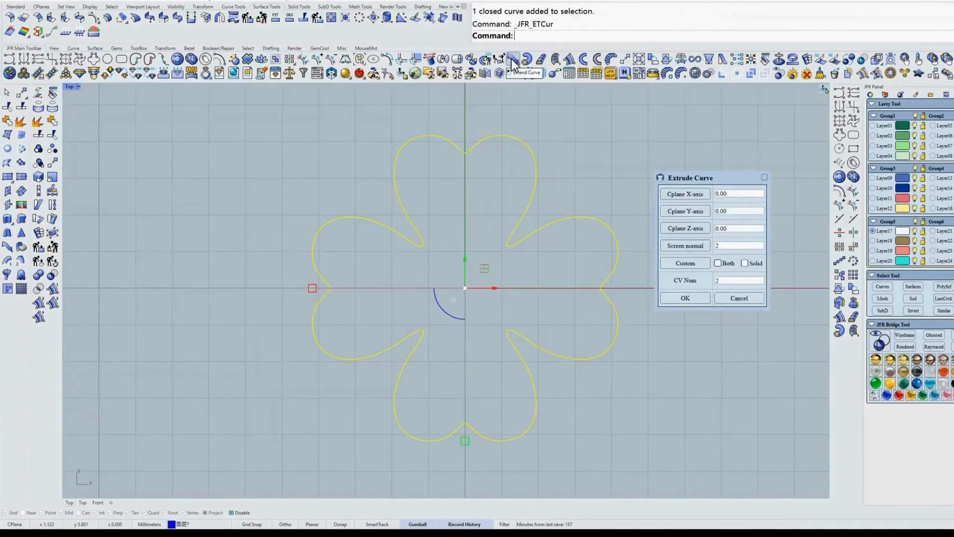
pyautogui.doubleClick(730, 195)
pyautogui.write('2')
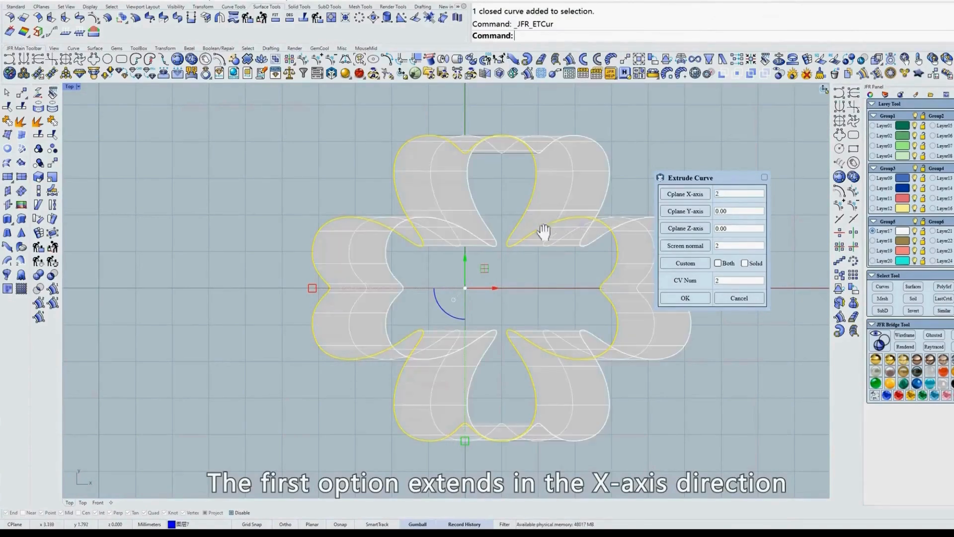
pyautogui.keyDown('ctrl'); pyautogui.keyDown('shift'); pyautogui.moveTo(544, 230); pyautogui.dragTo(543, 246, button='right'); pyautogui.keyUp('shift'); pyautogui.keyUp('ctrl')
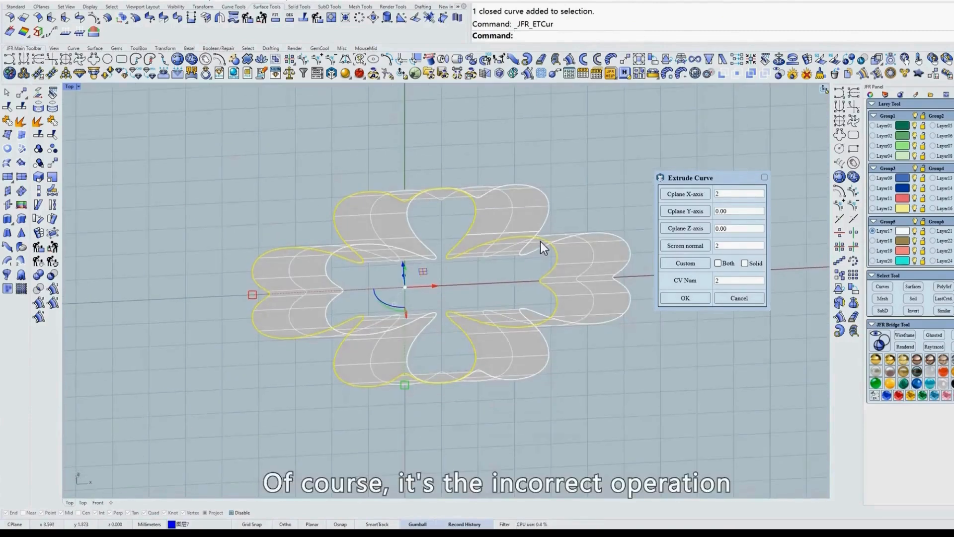
pyautogui.click(735, 297)
# Rotate the clover curve 90 degrees to stand upright and switch to the Front view.
pyautogui.moveTo(641, 210); pyautogui.dragTo(466, 270)
pyautogui.write('f')
pyautogui.press('Return')
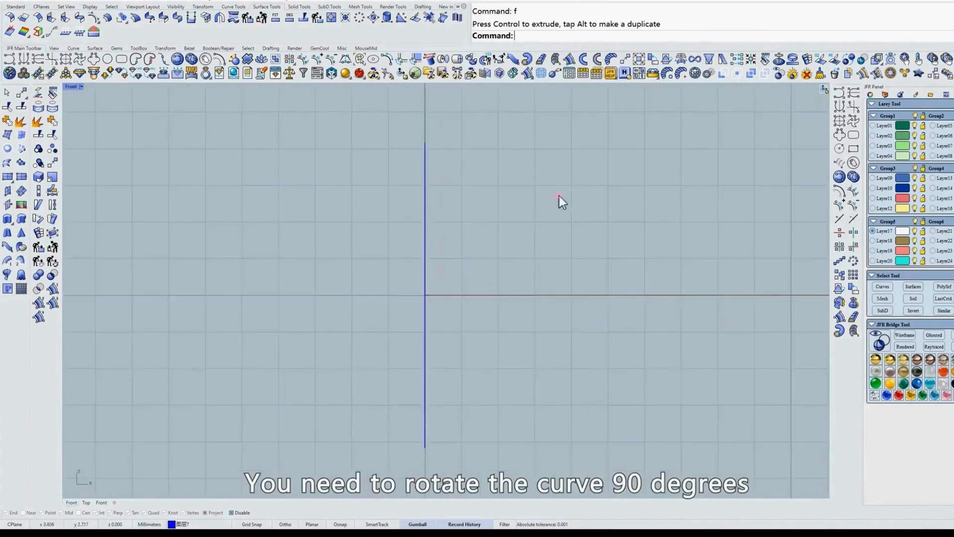
# Extrude the upright clover curve along the CPlane X-axis, previewing 2 mm and applying -2 mm.
pyautogui.moveTo(559, 196); pyautogui.dragTo(381, 207)
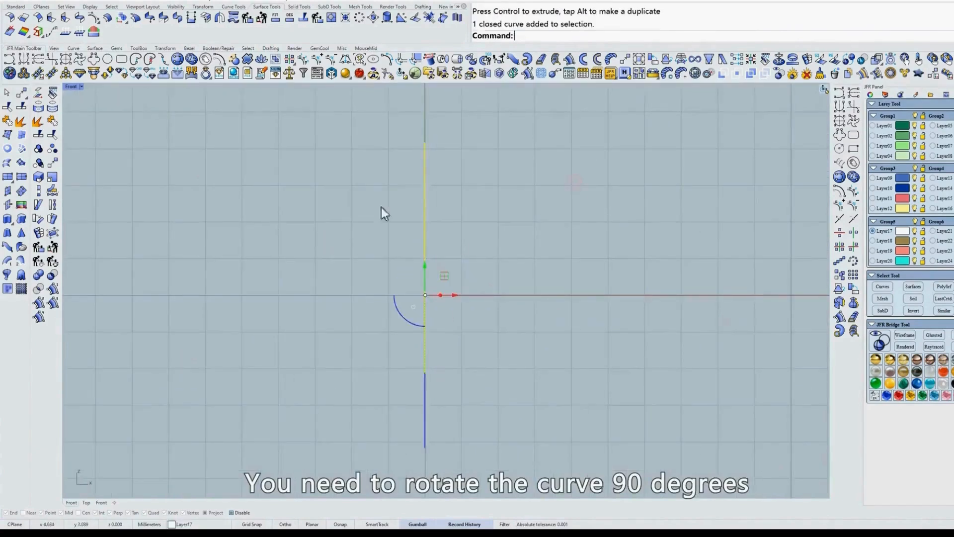
pyautogui.click(517, 60)
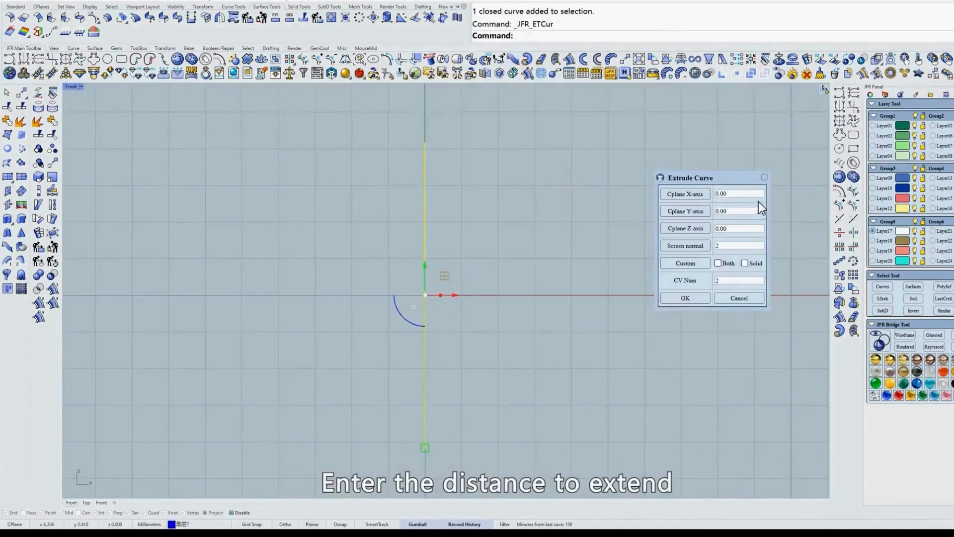
pyautogui.click(672, 193)
pyautogui.write('2')
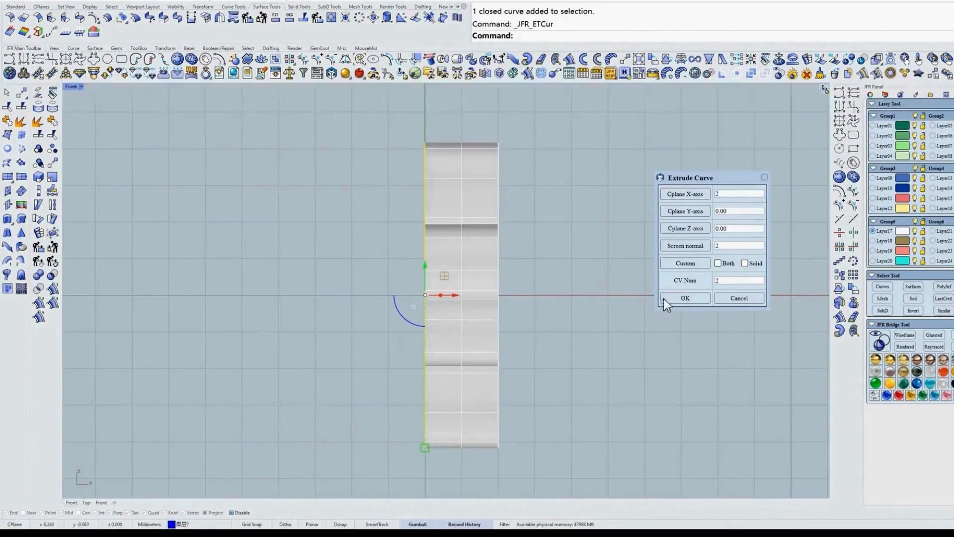
pyautogui.click(716, 193)
pyautogui.write('-')
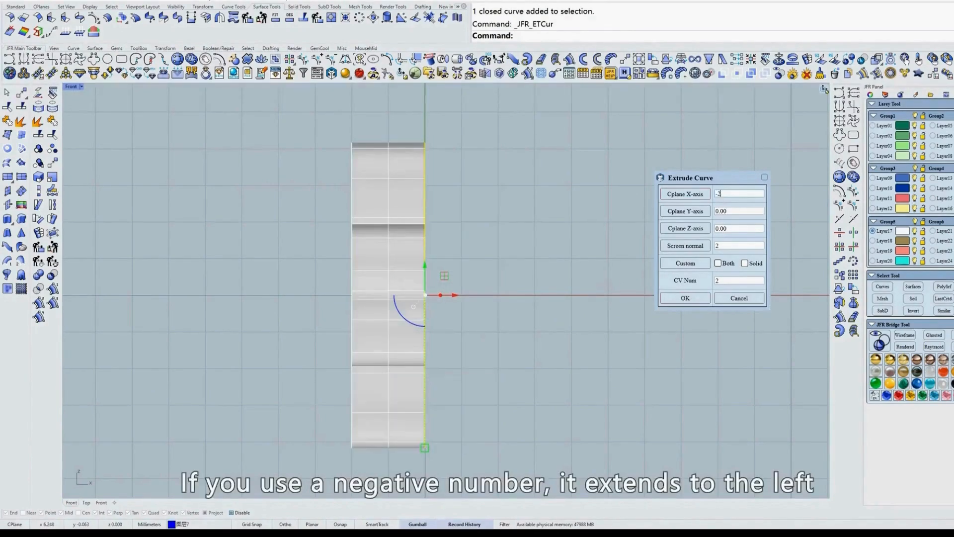
pyautogui.click(664, 295)
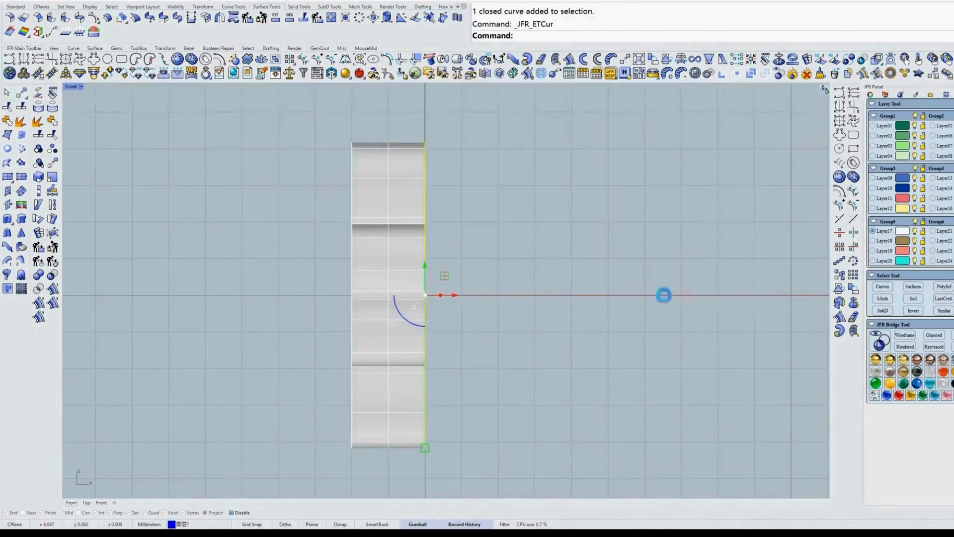
# Delete the clover surface extruded along the X-axis.
pyautogui.moveTo(664, 295); pyautogui.dragTo(426, 211, button='right')
pyautogui.click(414, 204)
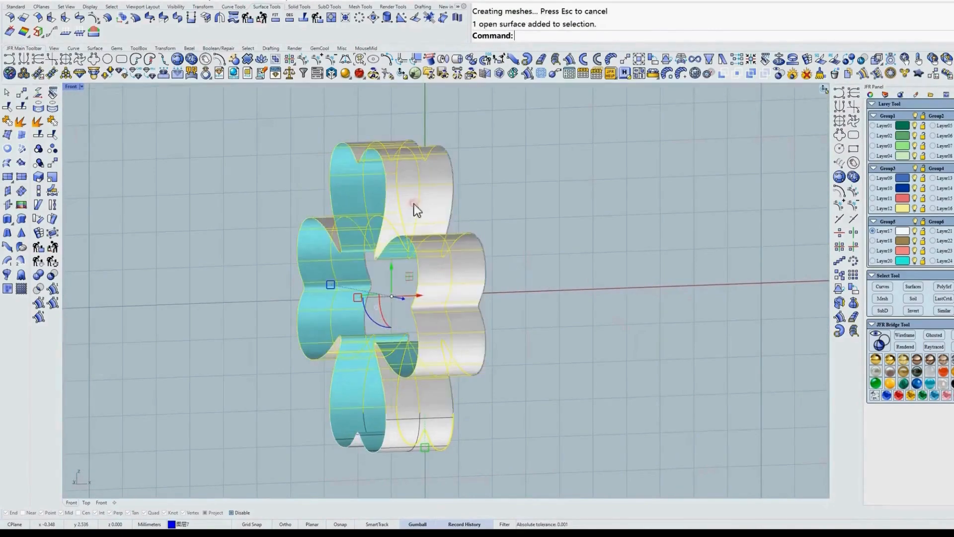
pyautogui.press('Delete')
# Rotate the upright clover curve back to horizontal in the Front view.
pyautogui.write('f')
pyautogui.press('Return')
pyautogui.click(409, 317)
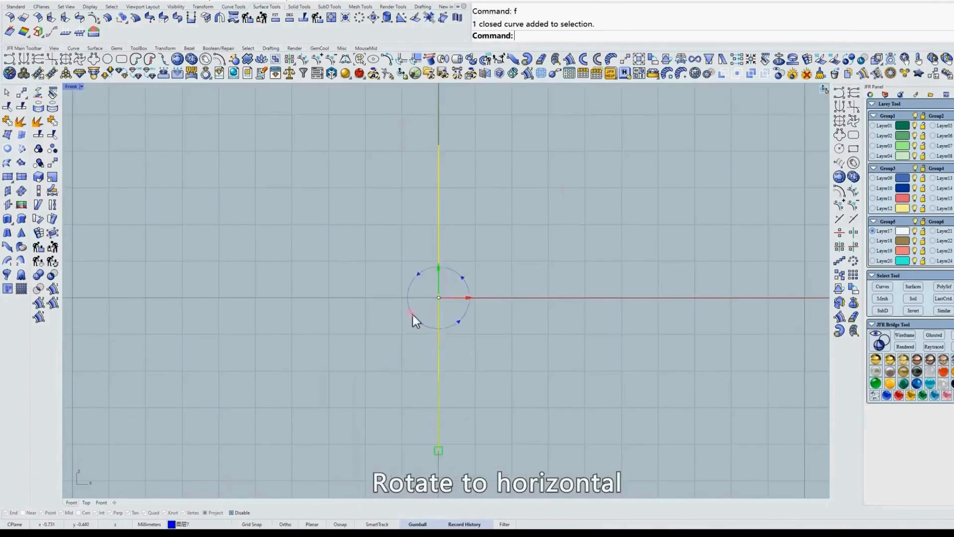
pyautogui.moveTo(413, 314); pyautogui.dragTo(559, 286)
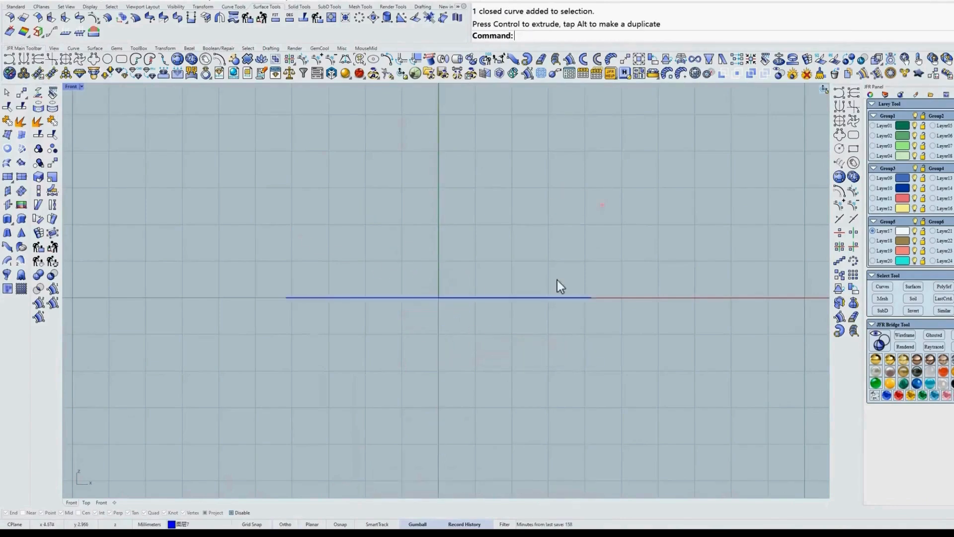
# Extrude the horizontal clover curve along the CPlane Y-axis, previewing 2 mm and applying -2 mm.
pyautogui.click(514, 60)
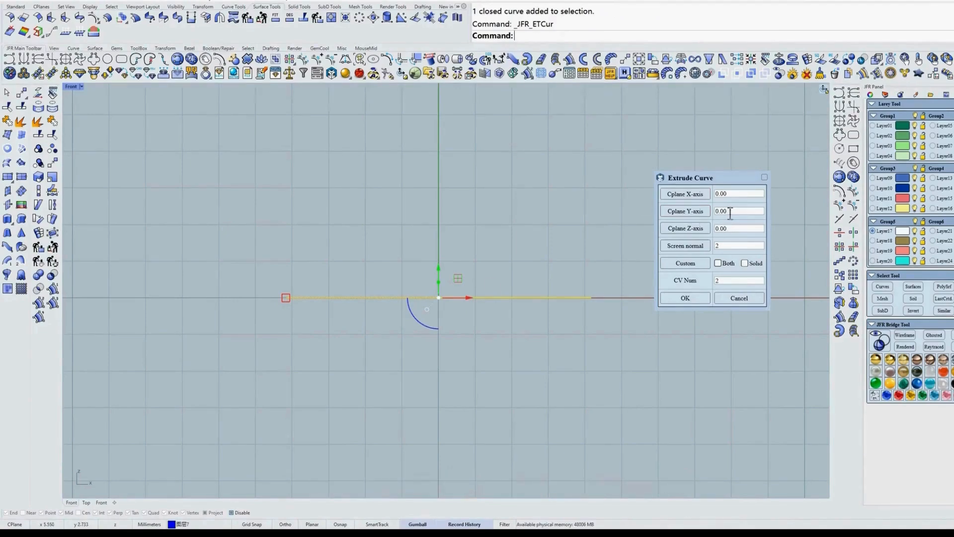
pyautogui.click(664, 212)
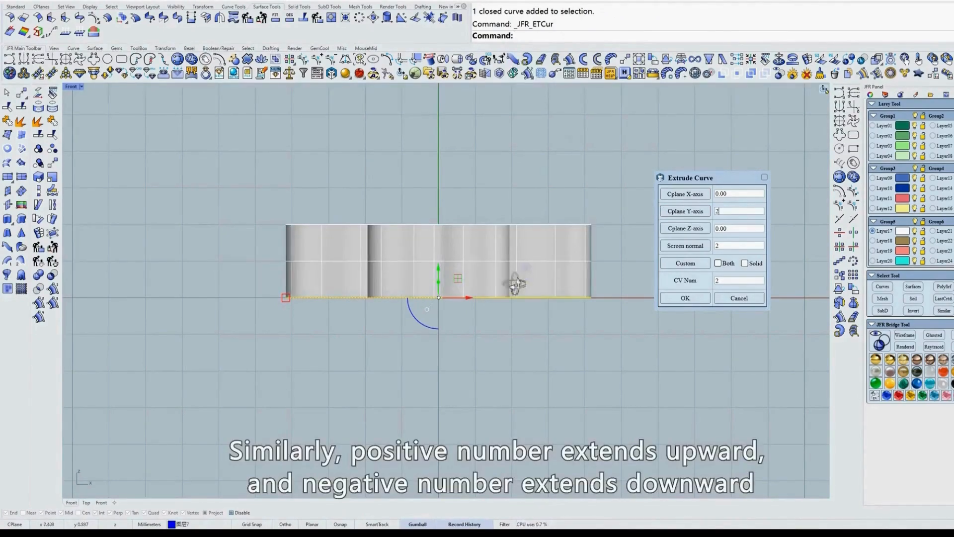
pyautogui.keyDown('ctrl'); pyautogui.keyDown('shift'); pyautogui.moveTo(517, 283); pyautogui.dragTo(541, 249, button='right'); pyautogui.keyUp('shift'); pyautogui.keyUp('ctrl')
pyautogui.moveTo(722, 211); pyautogui.dragTo(715, 212)
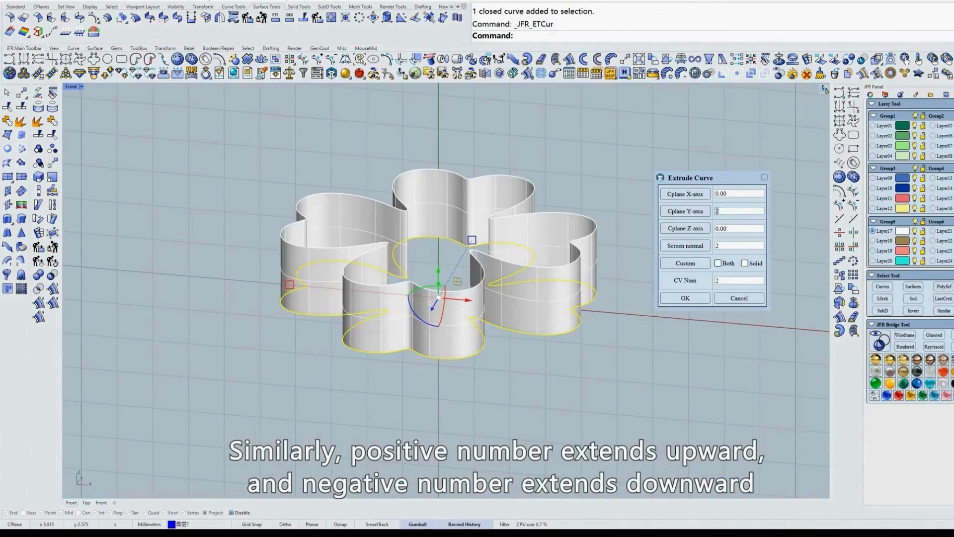
pyautogui.write('-2')
pyautogui.keyDown('ctrl'); pyautogui.keyDown('shift'); pyautogui.moveTo(529, 367); pyautogui.dragTo(530, 332, button='right'); pyautogui.keyUp('shift'); pyautogui.keyUp('ctrl')
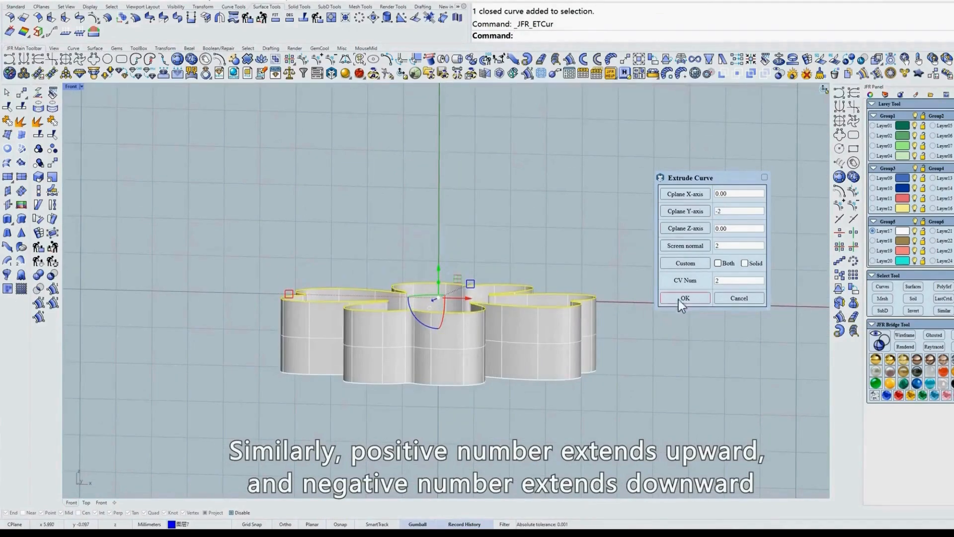
pyautogui.click(680, 299)
pyautogui.click(685, 324)
# Show the extruded surface's control points and inspect their layout against the curve in shaded display.
pyautogui.click(461, 358)
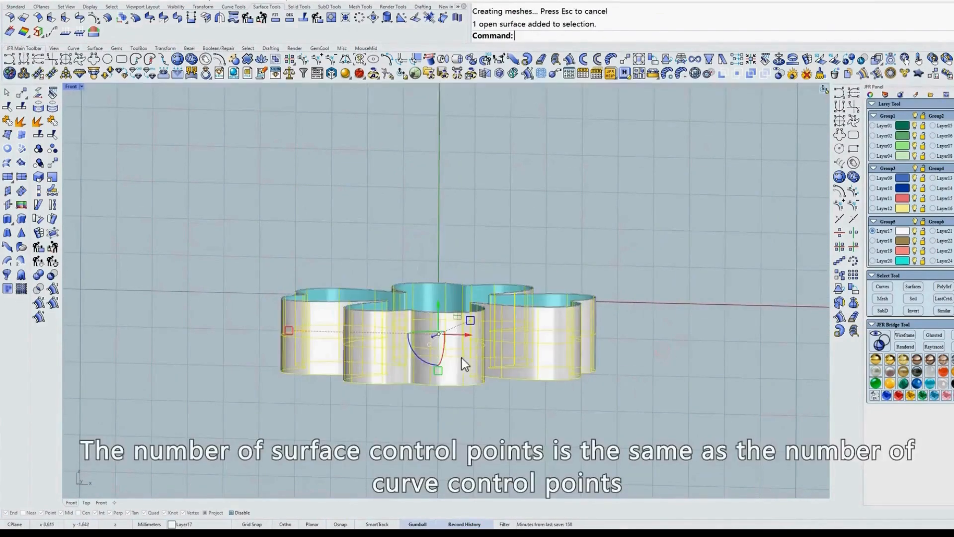
pyautogui.press('F10')
pyautogui.scroll(4, 465, 335)
pyautogui.keyDown('ctrl'); pyautogui.keyDown('shift'); pyautogui.moveTo(461, 358); pyautogui.dragTo(455, 385, button='right'); pyautogui.keyUp('shift'); pyautogui.keyUp('ctrl')
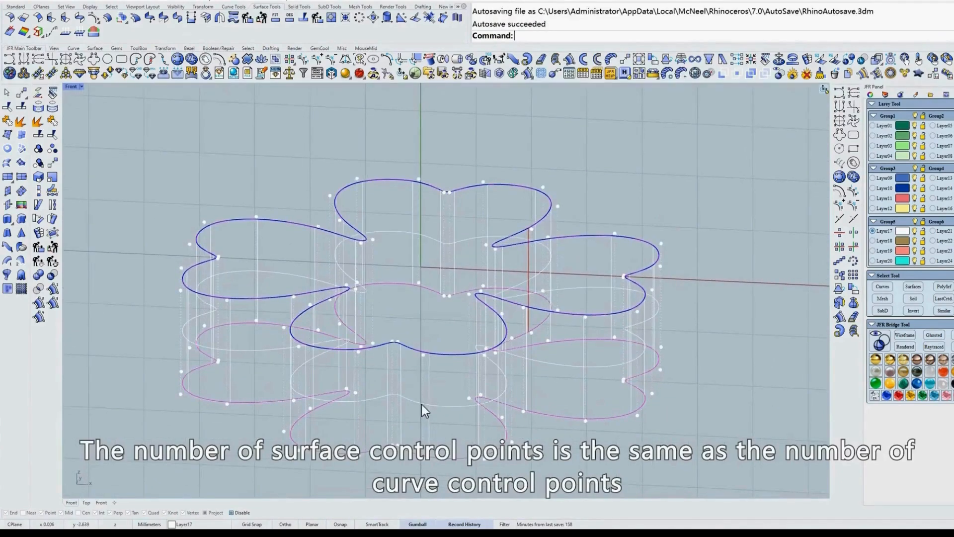
pyautogui.write('s')
pyautogui.press('Return')
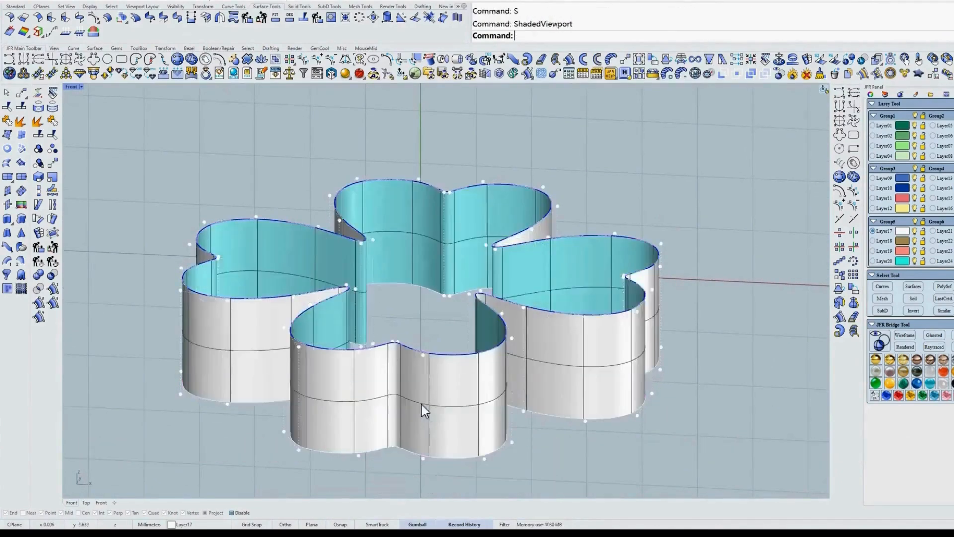
# Delete the clover surface extruded along the Y-axis and return to the Top view.
pyautogui.click(486, 403)
pyautogui.press('Delete')
pyautogui.write('t')
pyautogui.press('Return')
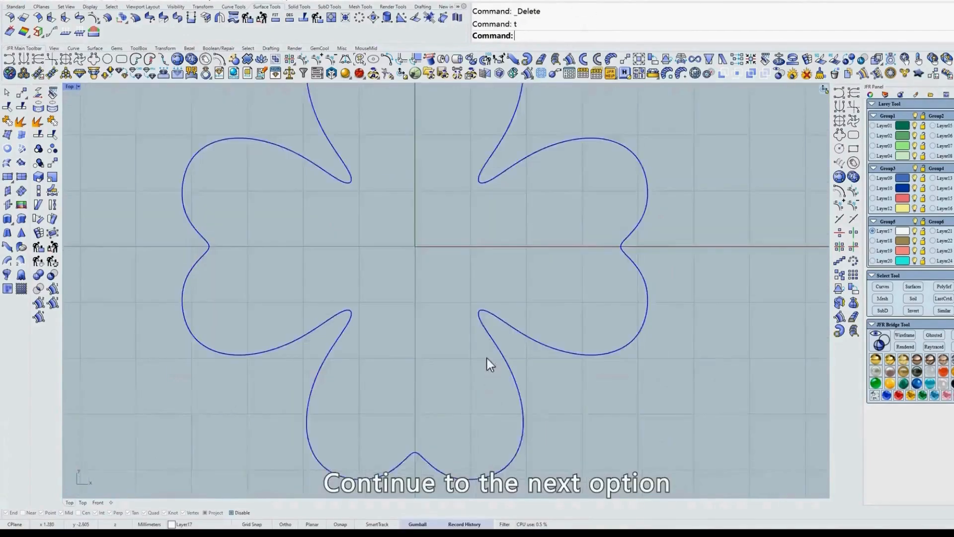
# Set the clover curve's extrusion to 2 mm along the CPlane Z-axis and preview the surface from an angle.
pyautogui.scroll(2, 518, 277)
pyautogui.click(509, 183)
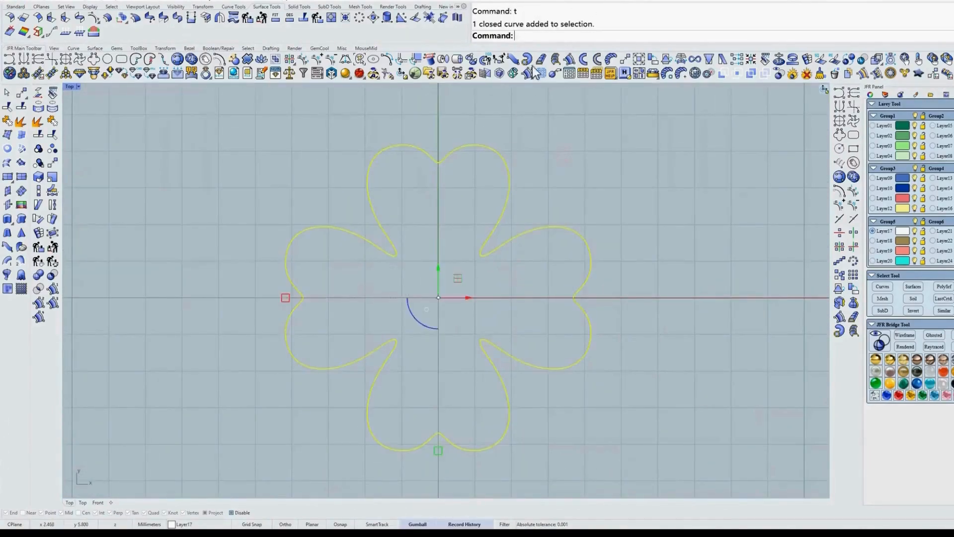
pyautogui.click(512, 59)
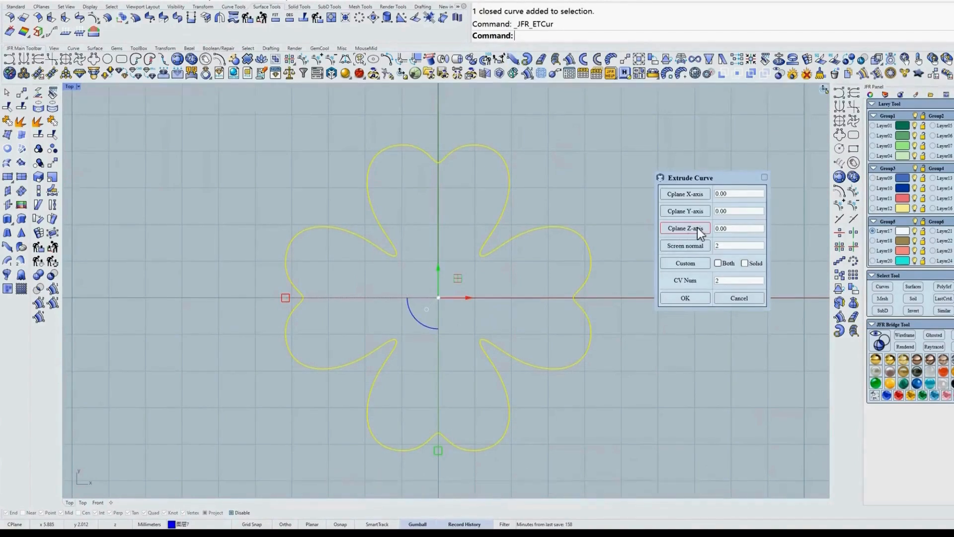
pyautogui.click(697, 228)
pyautogui.write('2')
pyautogui.press('Return')
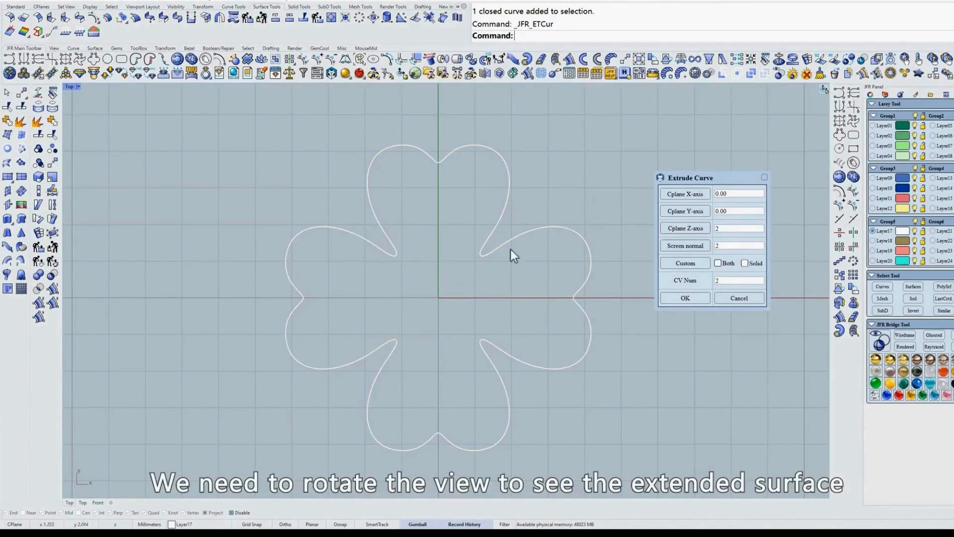
pyautogui.keyDown('ctrl'); pyautogui.keyDown('shift'); pyautogui.moveTo(543, 260); pyautogui.dragTo(464, 241, button='right'); pyautogui.keyUp('shift'); pyautogui.keyUp('ctrl')
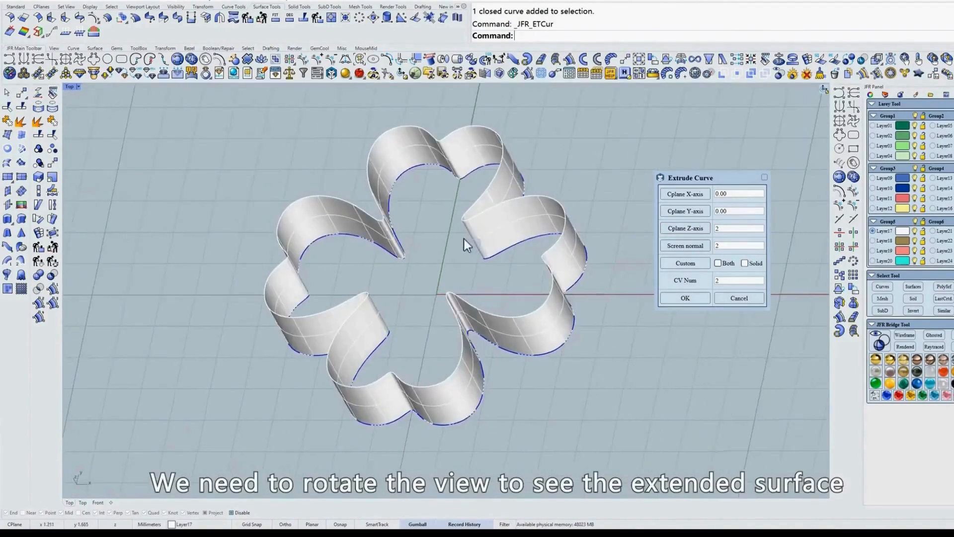
# Draw a temporary arrow on a screen snip of the model to mark the Z-axis extrusion direction.
pyautogui.press('F1')
pyautogui.moveTo(171, 59); pyautogui.dragTo(753, 475)
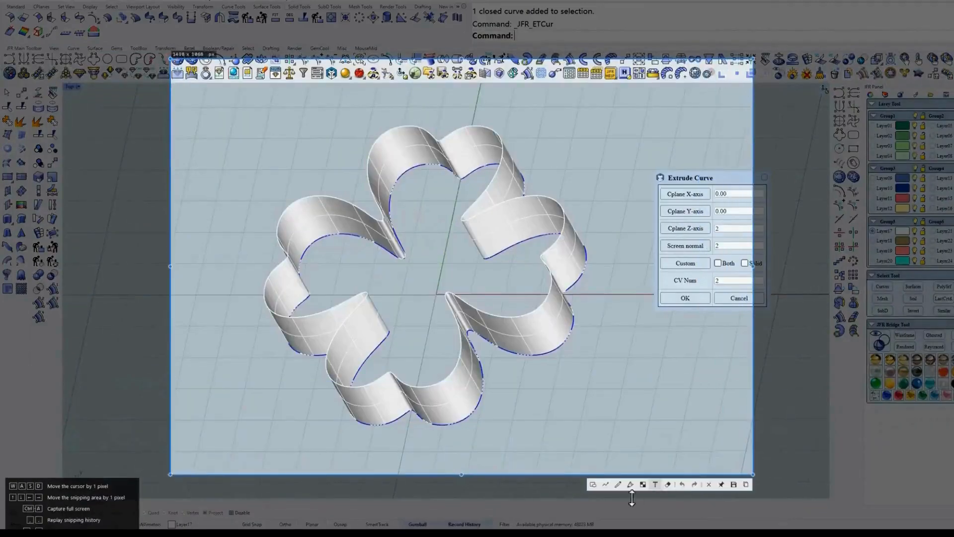
pyautogui.click(605, 484)
pyautogui.moveTo(428, 294); pyautogui.dragTo(387, 215)
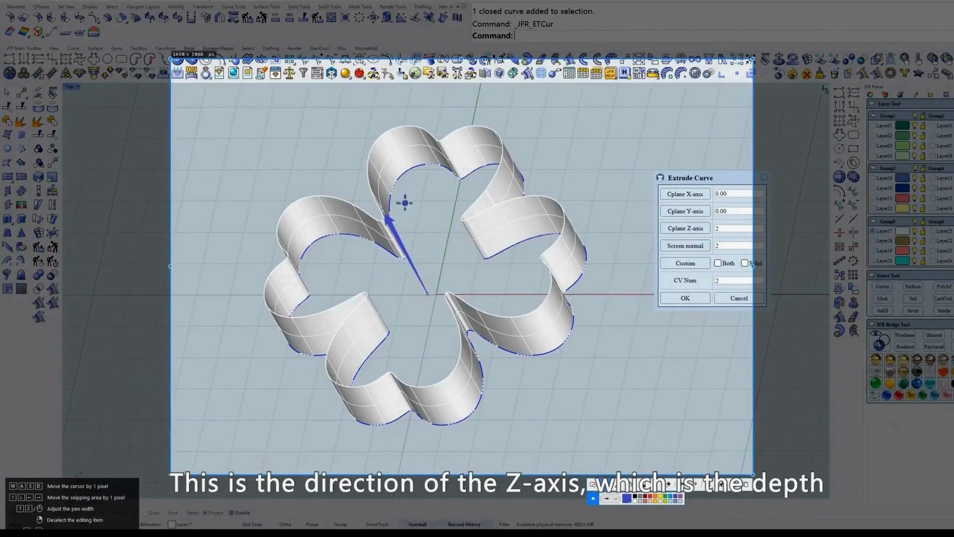
pyautogui.press('Escape')
# Reset the CPlane Z-axis extrusion to 0 and preview the clover curve's 2 mm Screen normal extrusion in a tilted view.
pyautogui.write('t')
pyautogui.press('Return')
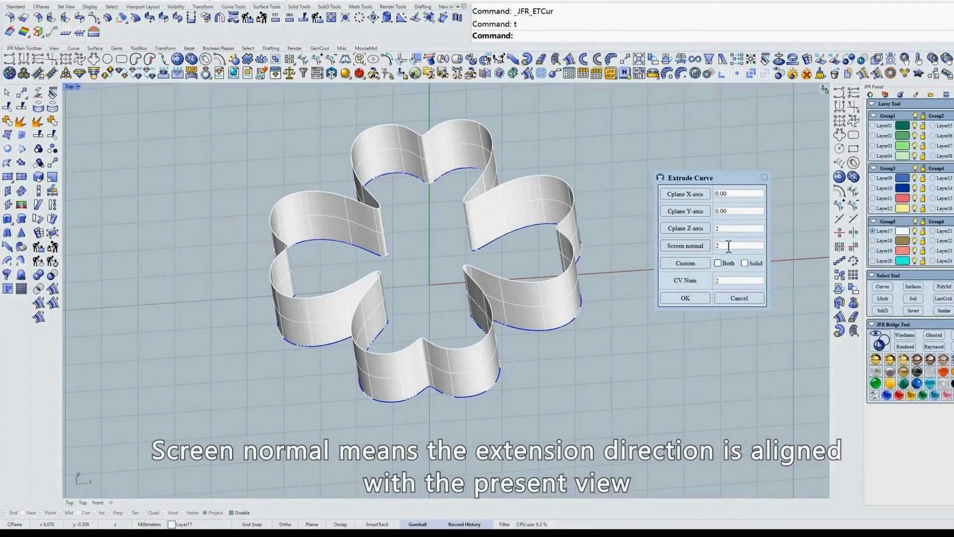
pyautogui.moveTo(730, 228); pyautogui.dragTo(705, 229)
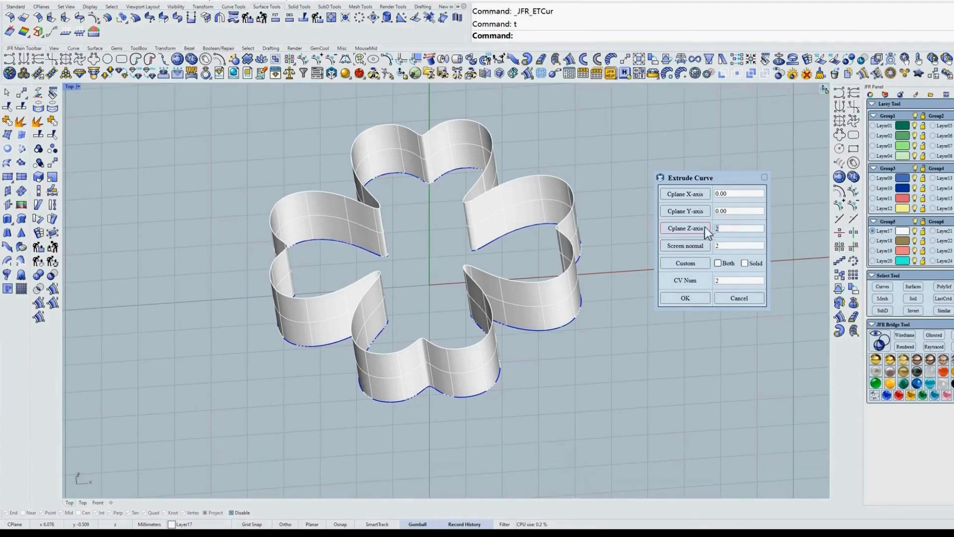
pyautogui.write('0')
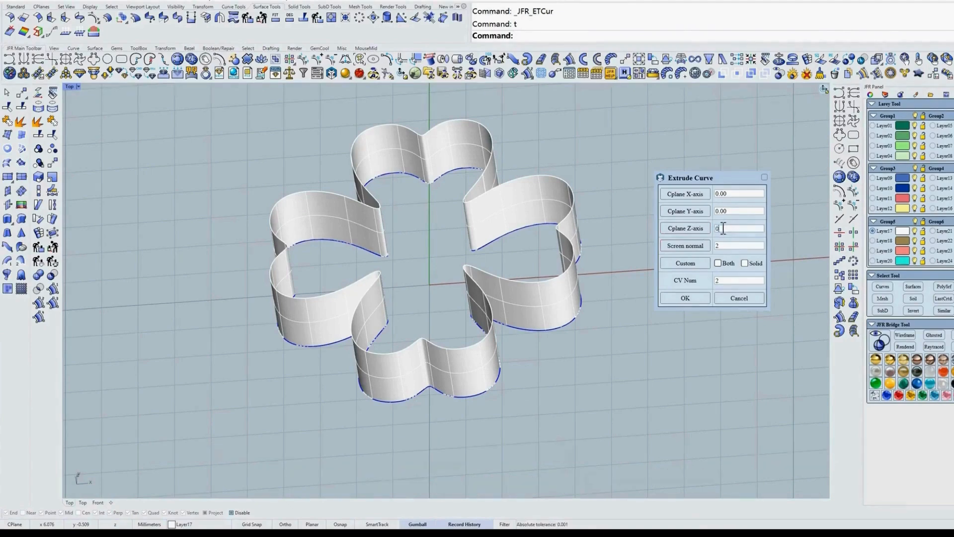
pyautogui.click(685, 248)
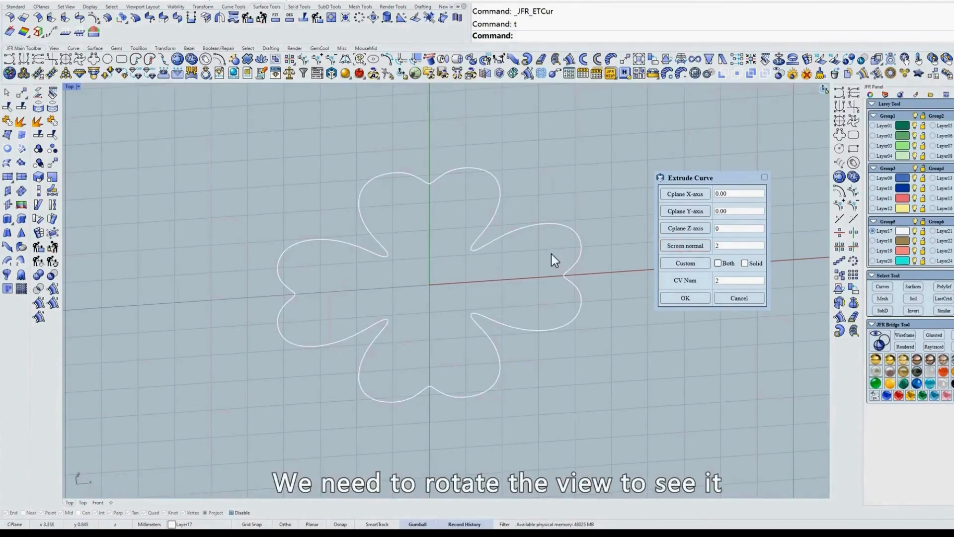
pyautogui.keyDown('ctrl'); pyautogui.keyDown('shift'); pyautogui.moveTo(550, 253); pyautogui.dragTo(588, 258, button='right'); pyautogui.keyUp('shift'); pyautogui.keyUp('ctrl')
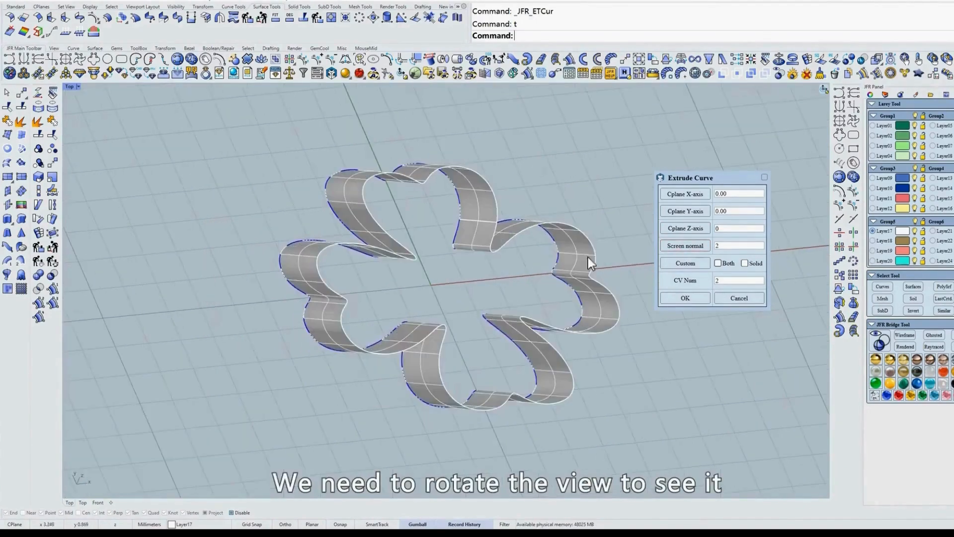
# Recompute the Screen normal extrusion from other view angles and generate the 2 mm surface from the Top view.
pyautogui.click(693, 246)
pyautogui.keyDown('ctrl'); pyautogui.keyDown('shift'); pyautogui.moveTo(610, 257); pyautogui.dragTo(506, 252, button='right'); pyautogui.keyUp('shift'); pyautogui.keyUp('ctrl')
pyautogui.click(684, 246)
pyautogui.write('t')
pyautogui.press('Return')
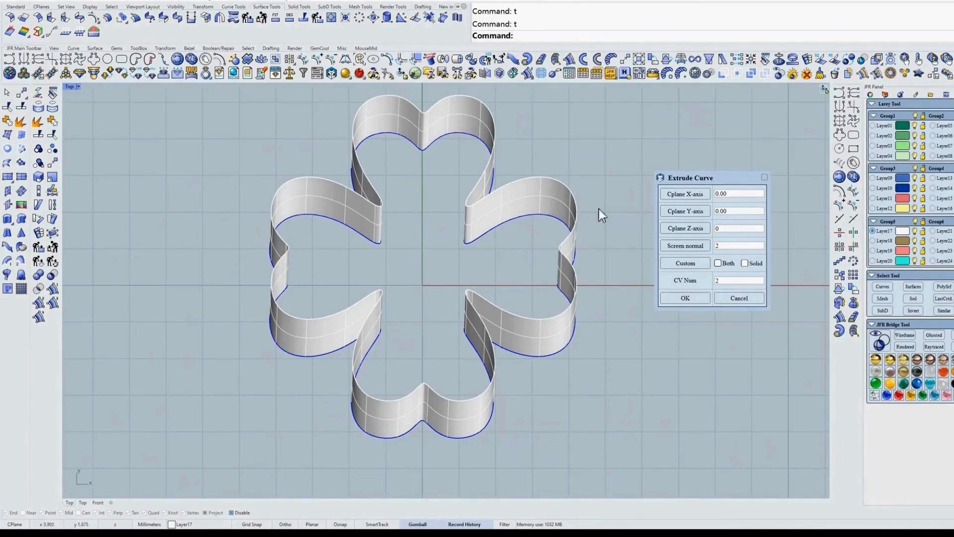
pyautogui.click(682, 246)
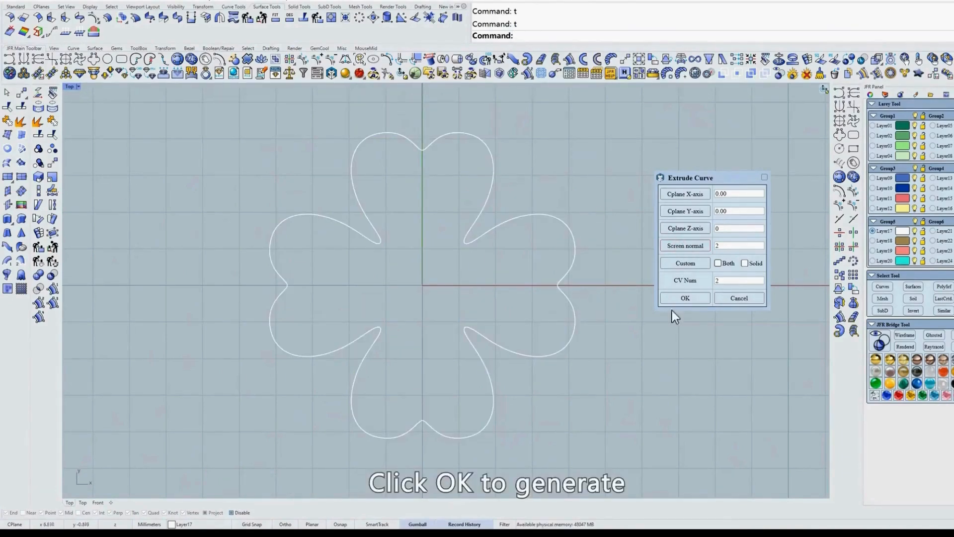
pyautogui.click(686, 298)
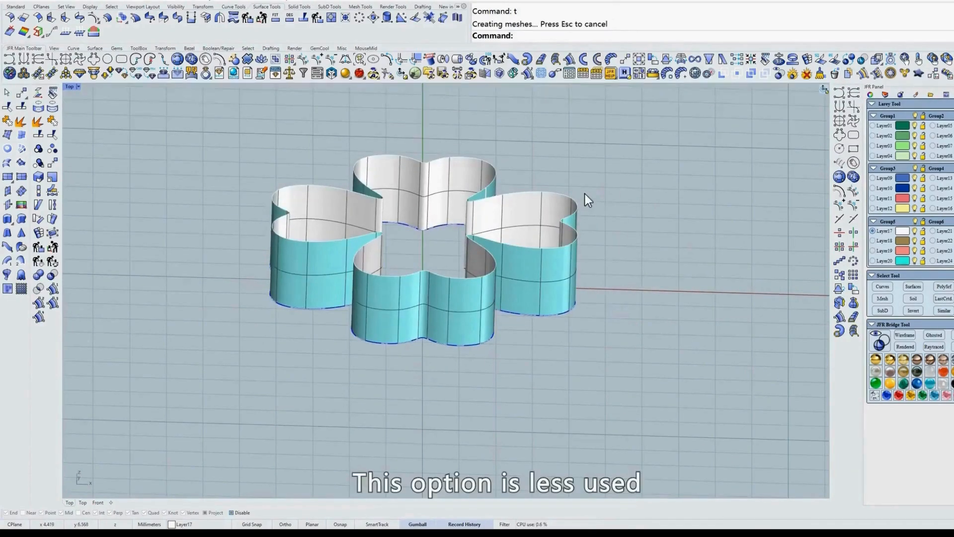
# Delete the Screen normal clover surface and switch to the Front view.
pyautogui.click(528, 211)
pyautogui.press('Delete')
pyautogui.write('f')
pyautogui.press('Return')
pyautogui.moveTo(552, 282); pyautogui.dragTo(552, 285, button='right')
# Start Extrude Curve on the clover curve and set a Custom direction slanting upward toward positive X.
pyautogui.moveTo(511, 237); pyautogui.dragTo(394, 354)
pyautogui.click(513, 58)
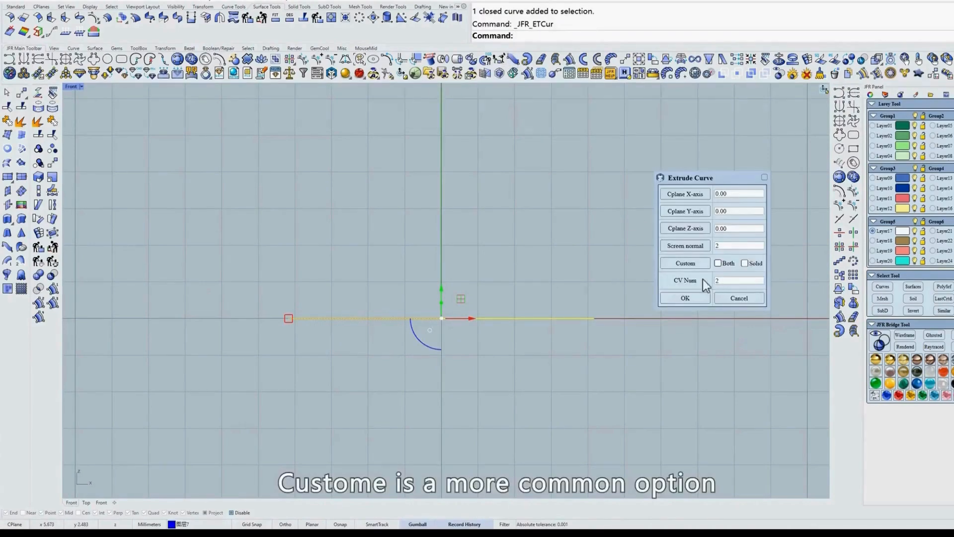
pyautogui.click(686, 263)
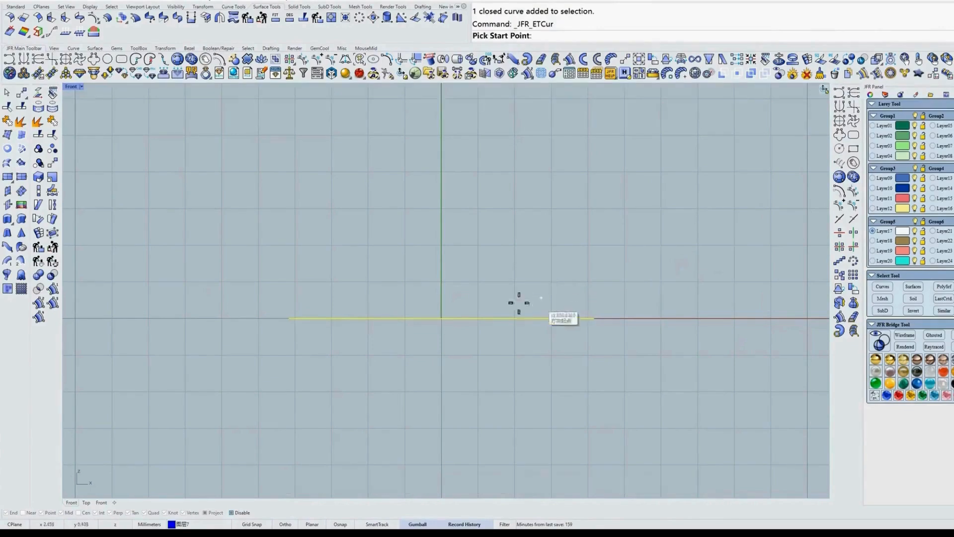
pyautogui.click(501, 311)
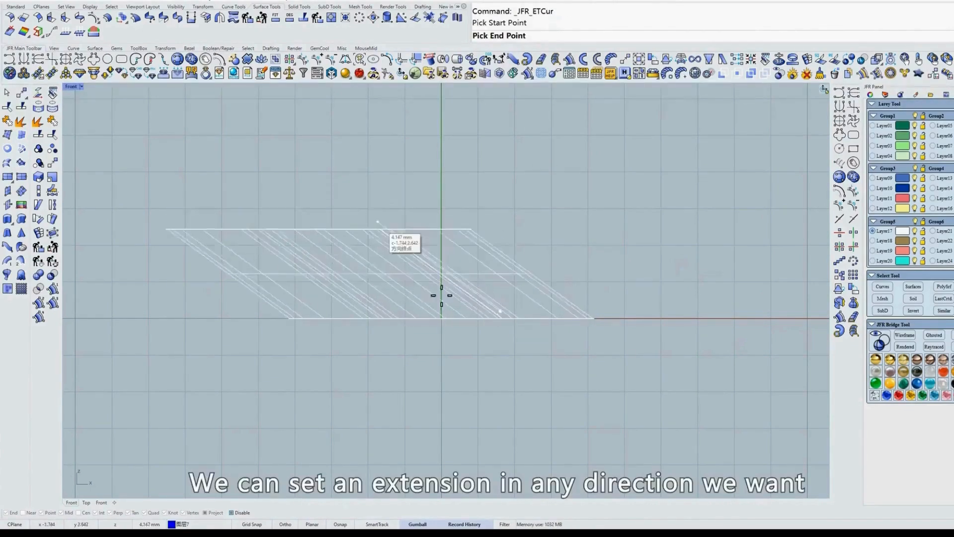
pyautogui.click(558, 195)
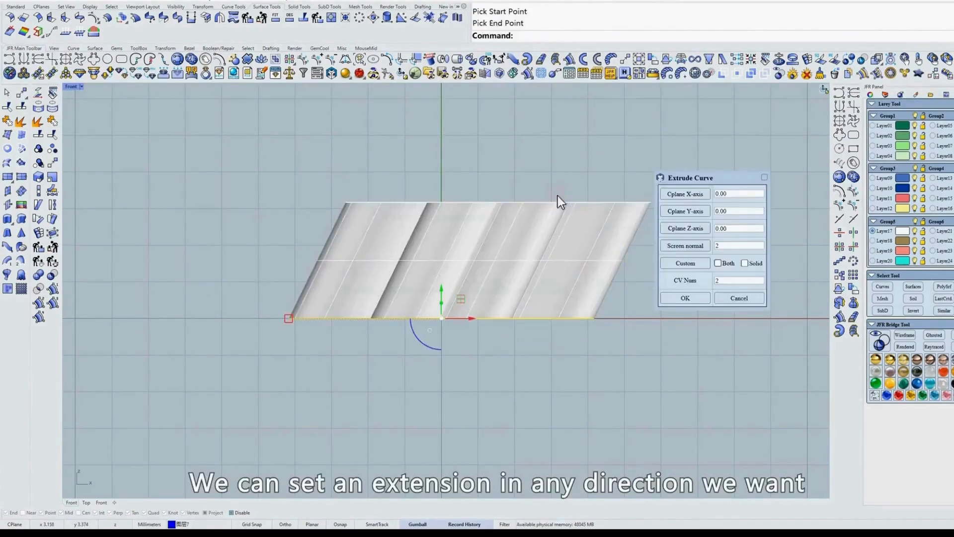
# Redefine the Custom extrusion direction straight up, about 2.3 mm high.
pyautogui.click(693, 264)
pyautogui.click(500, 299)
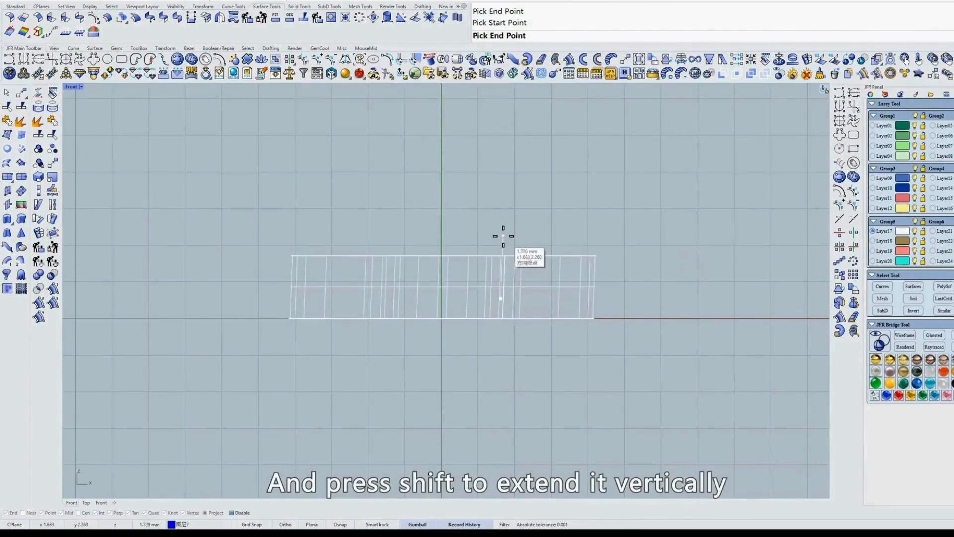
pyautogui.click(504, 215)
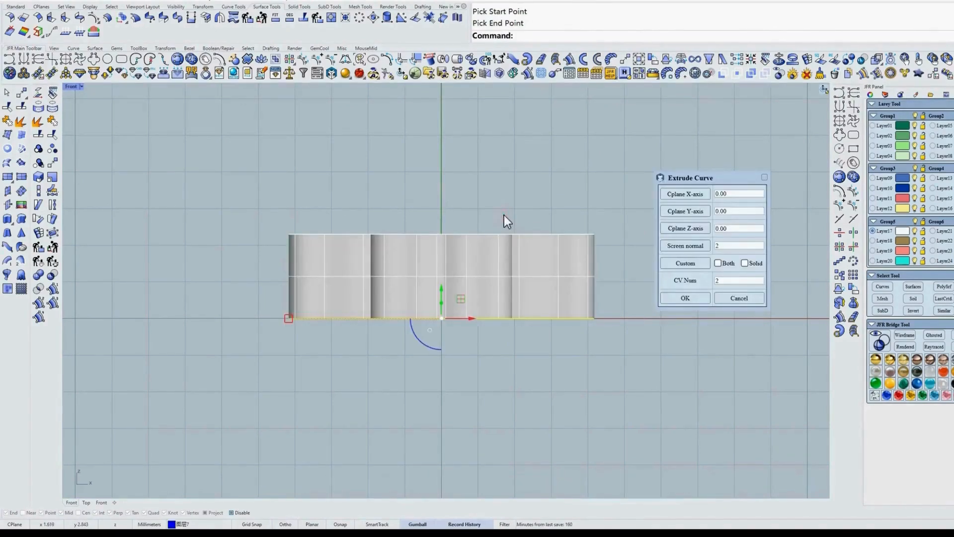
# Extend the extrusion to both sides of the curve, cap it with the Solid option, and generate the clover.
pyautogui.click(720, 263)
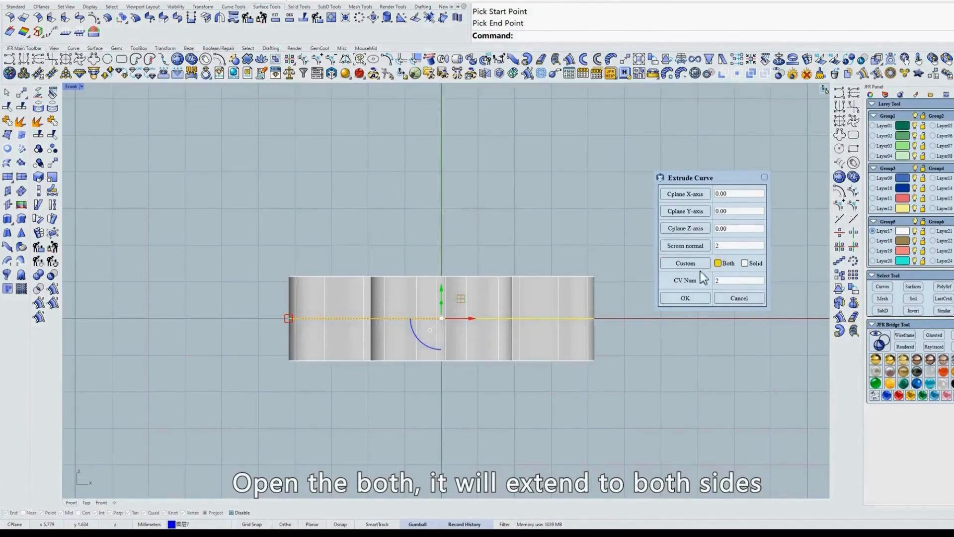
pyautogui.keyDown('ctrl'); pyautogui.keyDown('shift'); pyautogui.moveTo(524, 327); pyautogui.dragTo(600, 298, button='right'); pyautogui.keyUp('shift'); pyautogui.keyUp('ctrl')
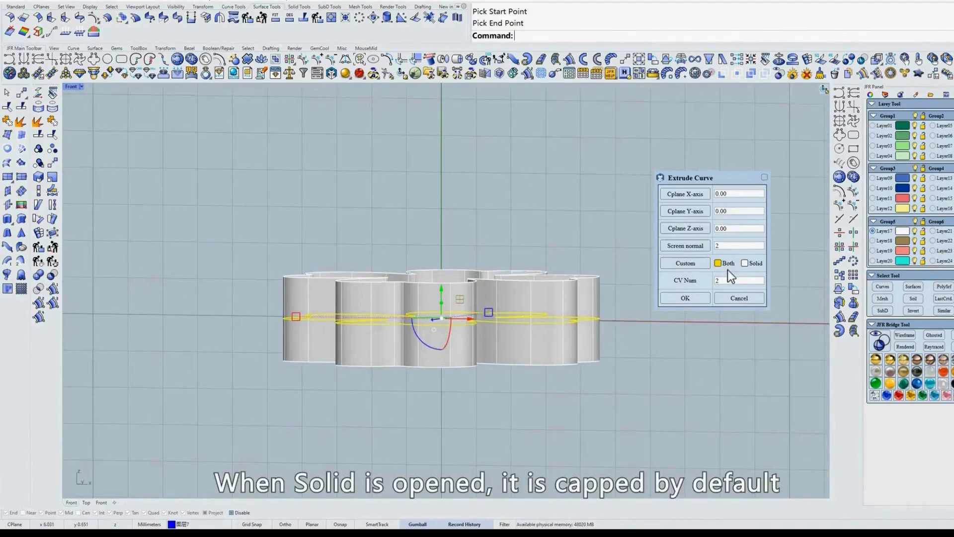
pyautogui.click(746, 263)
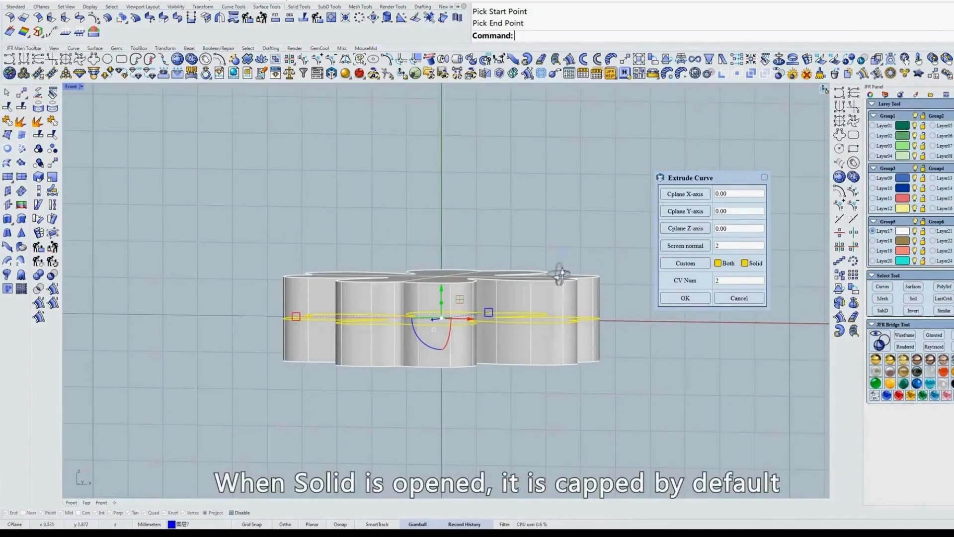
pyautogui.keyDown('ctrl'); pyautogui.keyDown('shift'); pyautogui.moveTo(560, 275); pyautogui.dragTo(560, 325, button='right'); pyautogui.keyUp('shift'); pyautogui.keyUp('ctrl')
pyautogui.click(744, 264)
pyautogui.click(745, 264)
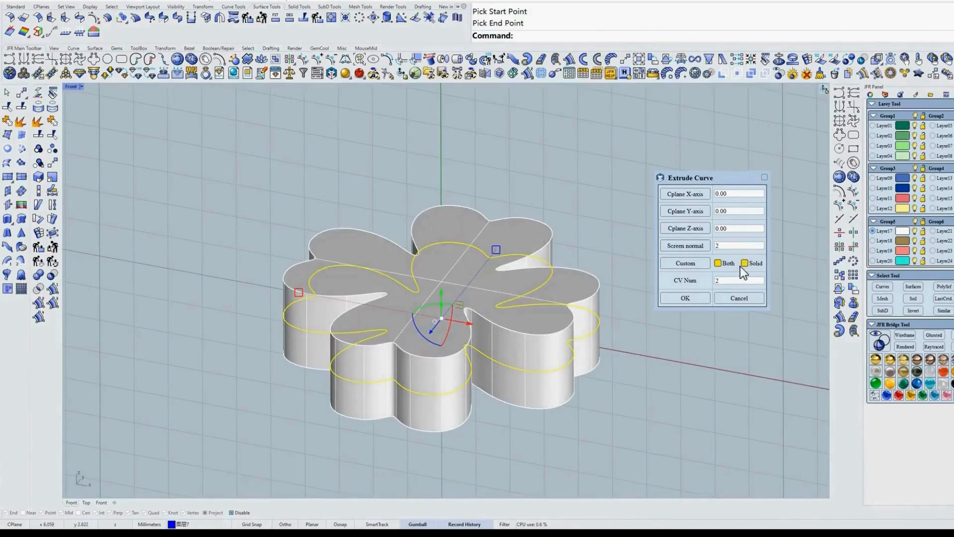
pyautogui.click(679, 296)
pyautogui.keyDown('ctrl'); pyautogui.keyDown('shift'); pyautogui.moveTo(663, 300); pyautogui.dragTo(609, 285, button='right'); pyautogui.keyUp('shift'); pyautogui.keyUp('ctrl')
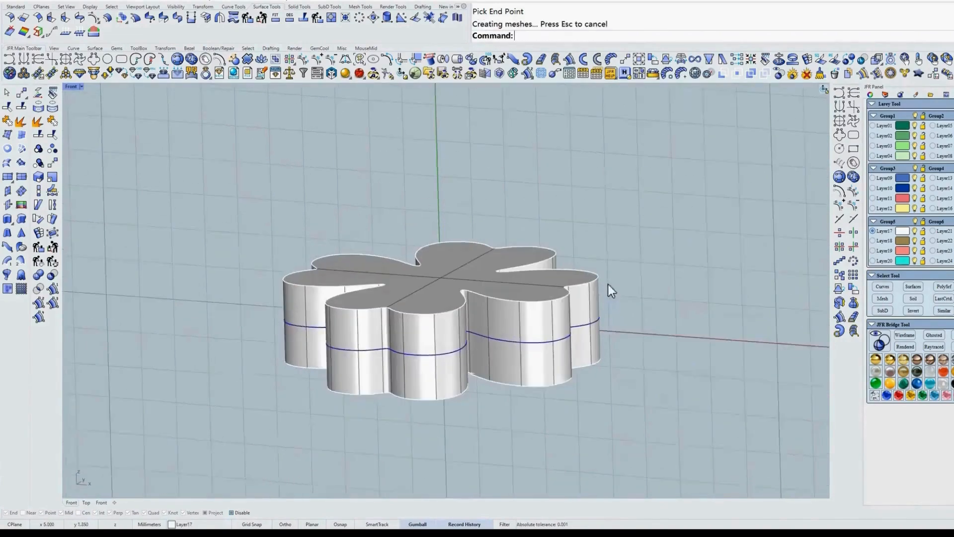
# Delete the capped clover solid and preview a new vertical Custom extrusion of the curve toward both sides.
pyautogui.click(511, 258)
pyautogui.press('Delete')
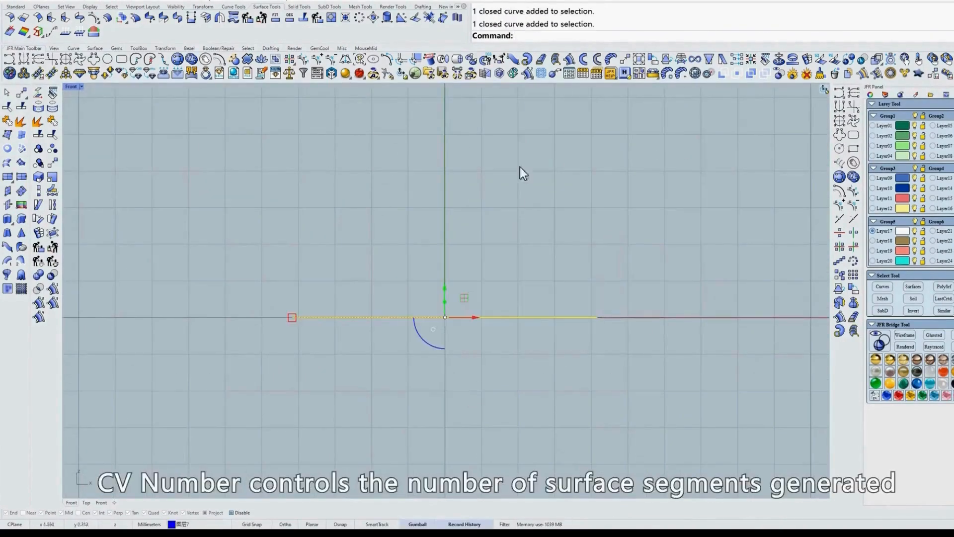
pyautogui.click(513, 60)
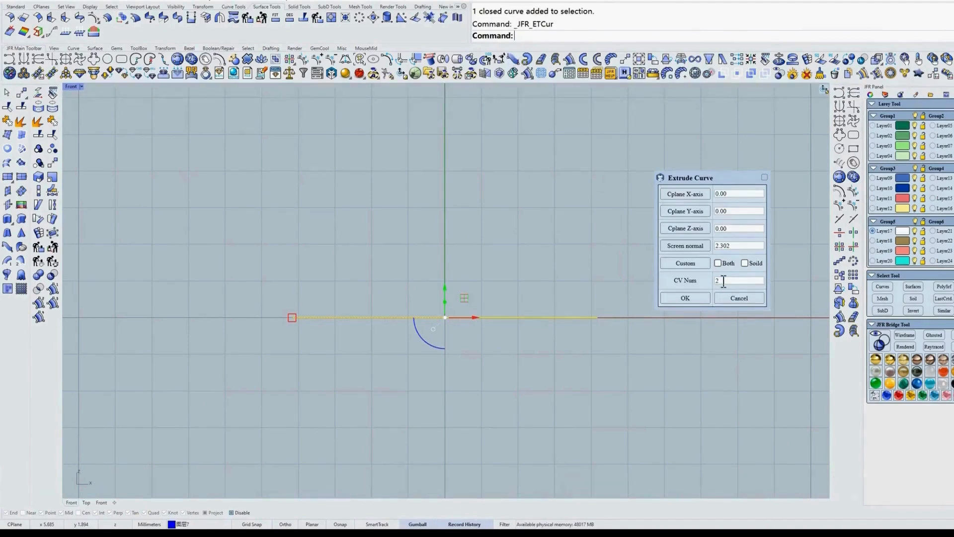
pyautogui.click(686, 298)
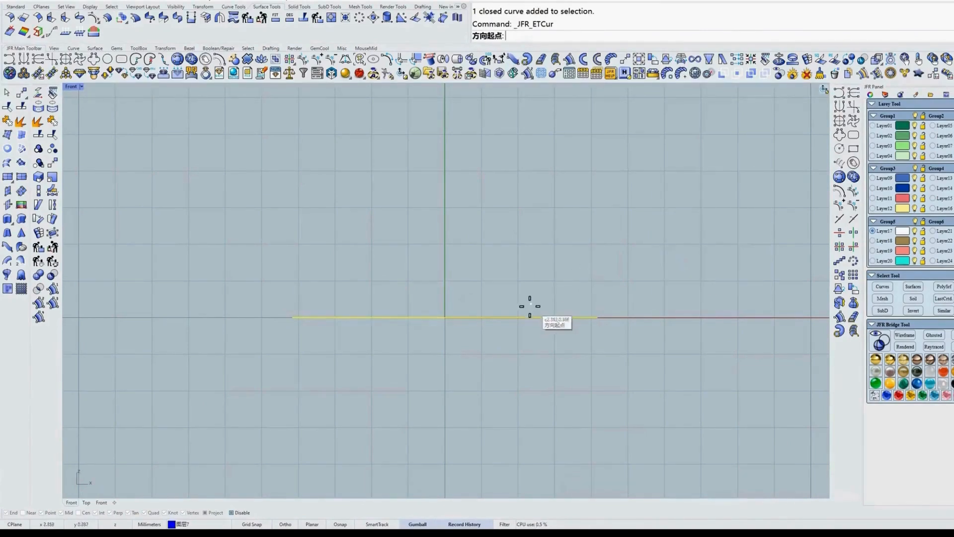
pyautogui.click(529, 305)
pyautogui.click(528, 219)
pyautogui.click(718, 264)
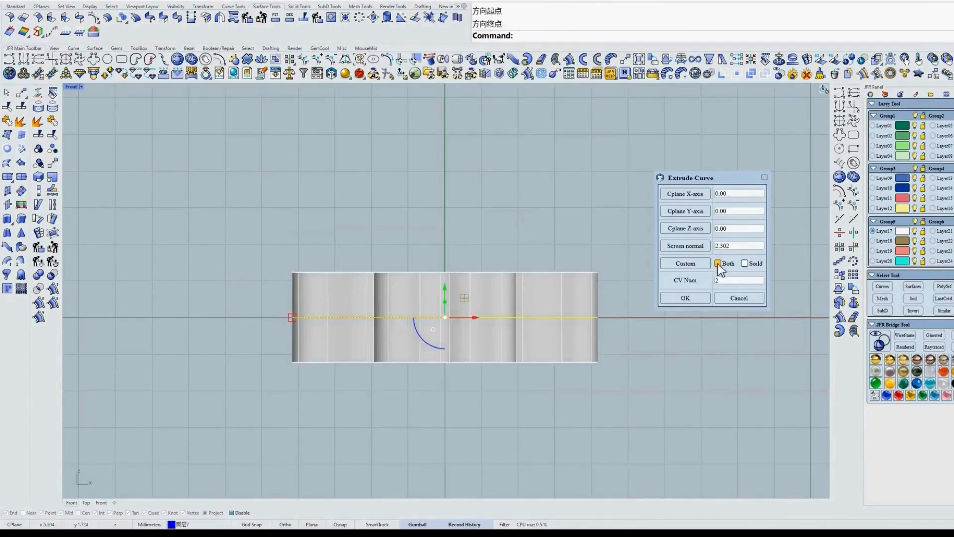
# Set the extrusion's CV Num to 6 and generate the clover surface.
pyautogui.doubleClick(721, 281)
pyautogui.write('6')
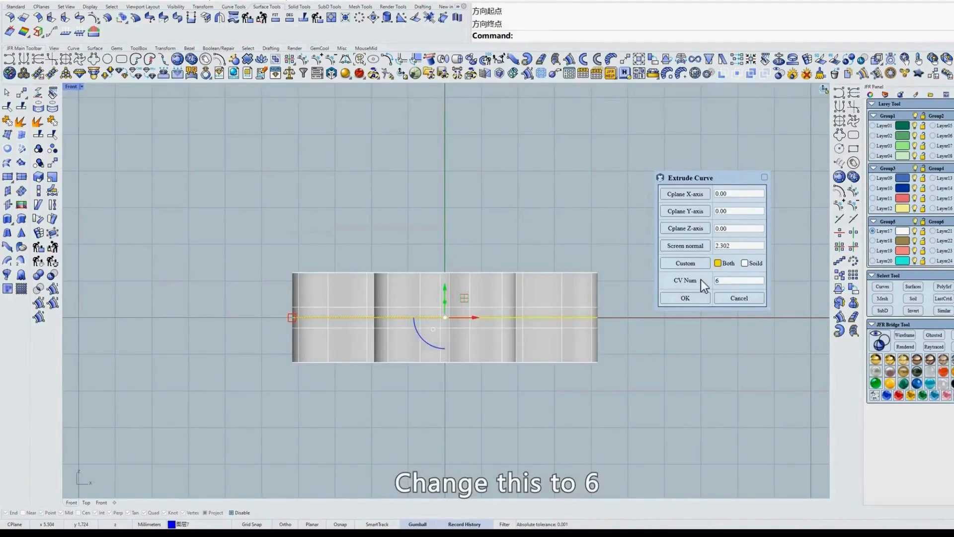
pyautogui.click(686, 298)
# Show the extruded surface's control points in the Front view and examine how many rows run along its height.
pyautogui.write('z')
pyautogui.press('Return')
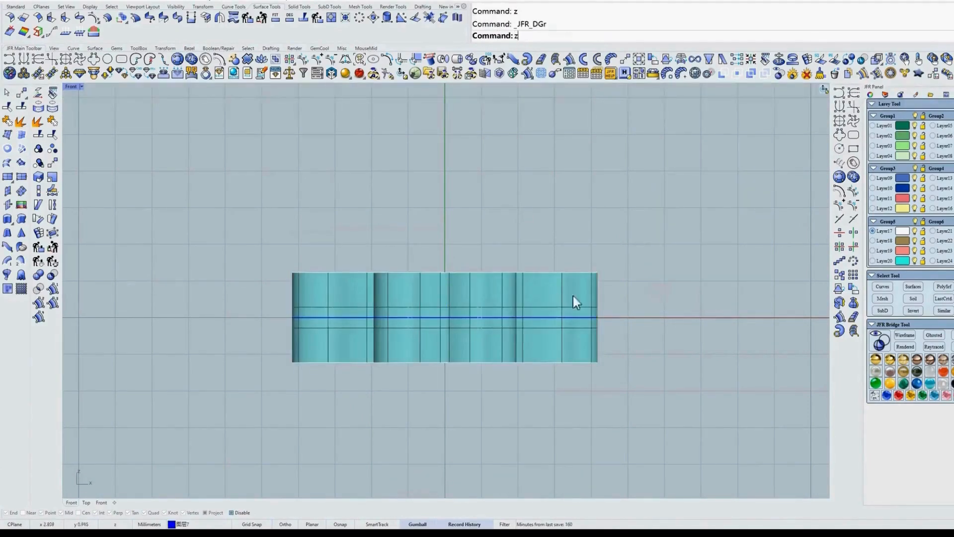
pyautogui.click(596, 295)
pyautogui.write('z')
pyautogui.press('Return')
pyautogui.scroll(4, 607, 294)
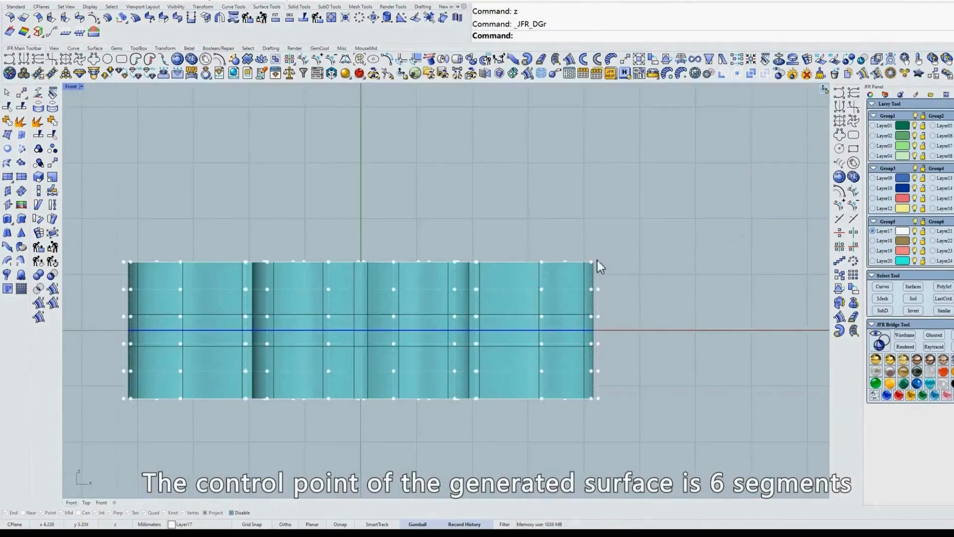
pyautogui.scroll(-2, 587, 385)
pyautogui.press('Escape')
pyautogui.scroll(-2, 569, 355)
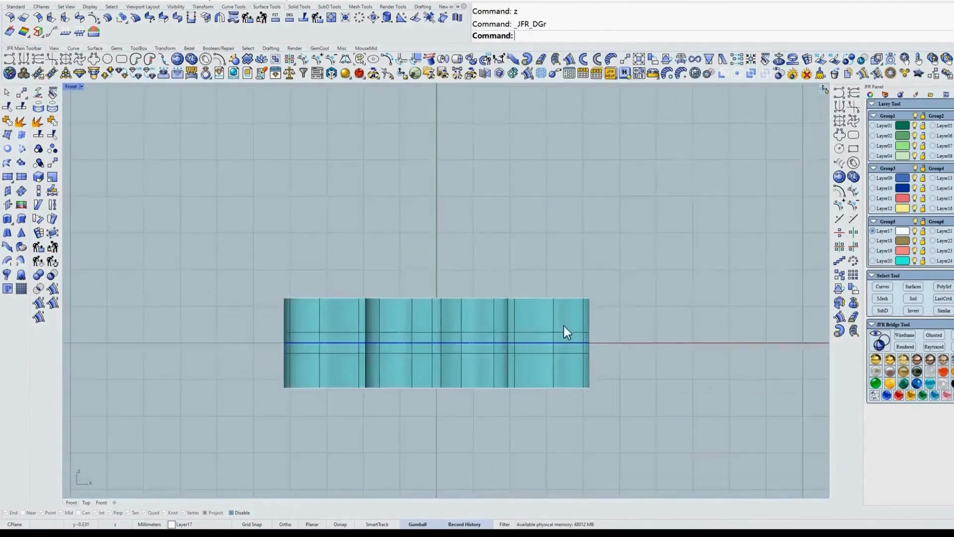
# Close the open clover surface with the Single Surface Cap tool and return to the Top view.
pyautogui.keyDown('ctrl'); pyautogui.keyDown('shift'); pyautogui.moveTo(564, 326); pyautogui.dragTo(552, 354, button='right'); pyautogui.keyUp('shift'); pyautogui.keyUp('ctrl')
pyautogui.moveTo(501, 271); pyautogui.dragTo(503, 255, button='right')
pyautogui.click(503, 255)
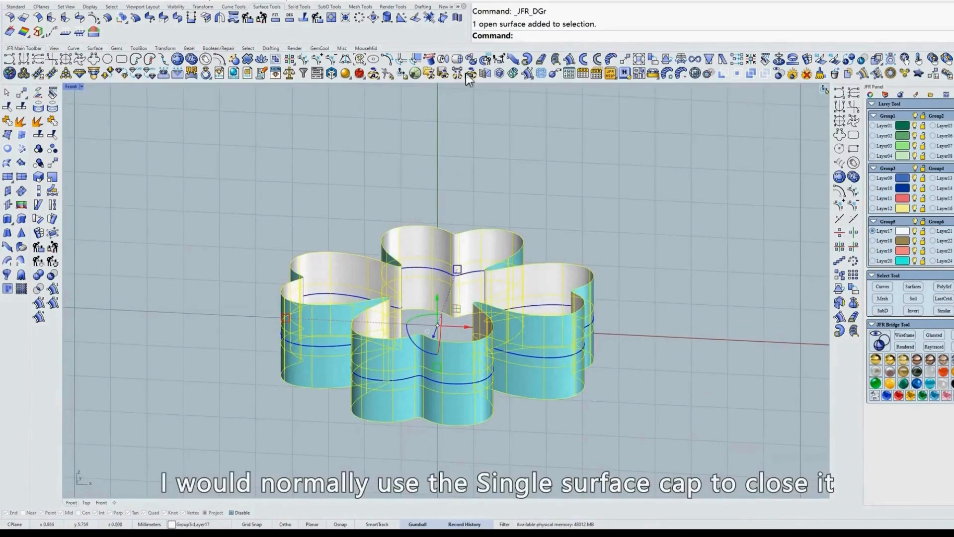
pyautogui.click(457, 61)
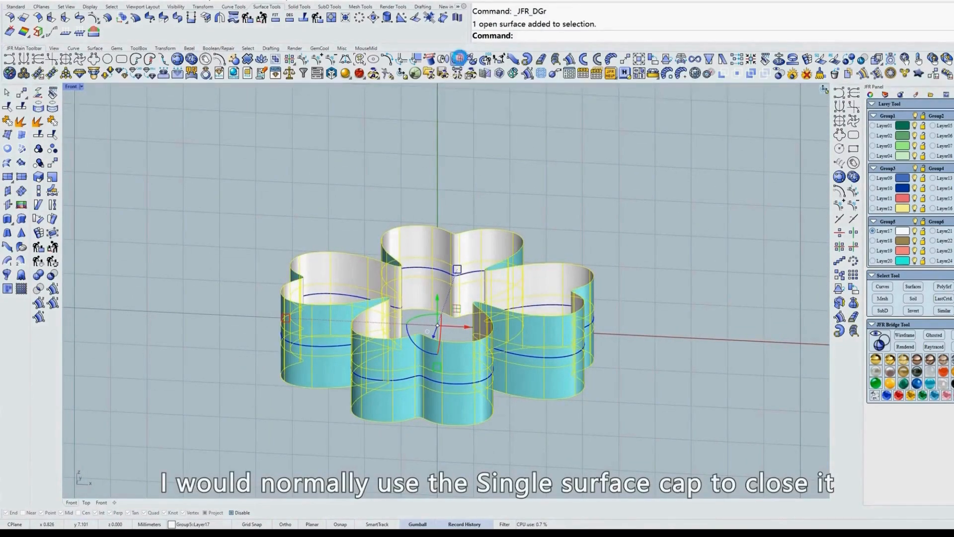
pyautogui.moveTo(577, 176); pyautogui.dragTo(568, 261, button='right')
pyautogui.write('z')
pyautogui.press('Return')
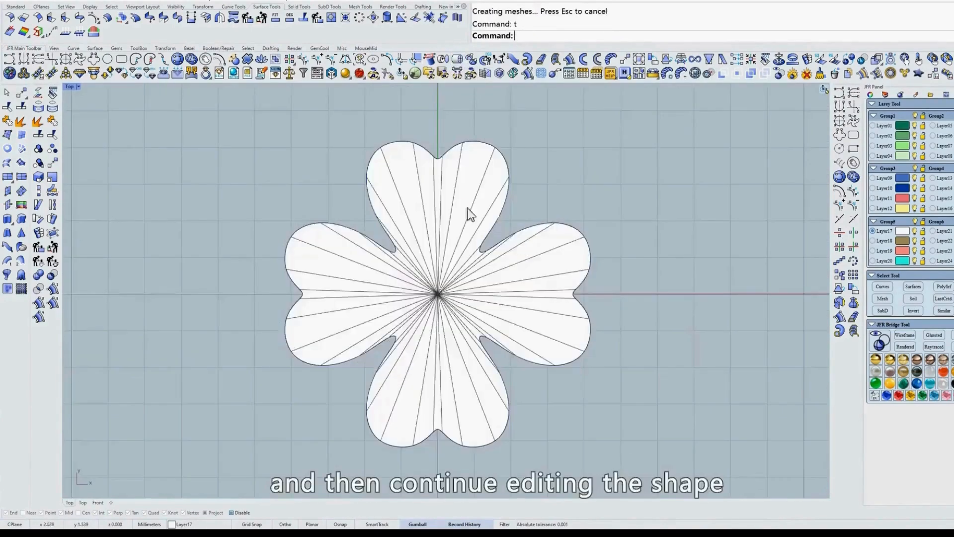
# Show the capped clover surface's control points and inspect their layout from an angle.
pyautogui.press('F10')
pyautogui.keyDown('ctrl'); pyautogui.keyDown('shift'); pyautogui.moveTo(542, 201); pyautogui.dragTo(491, 180, button='right'); pyautogui.keyUp('shift'); pyautogui.keyUp('ctrl')
pyautogui.press('Escape')
# Smooth the capped clover surface into a bulging shape and check it from an angle.
pyautogui.click(463, 196)
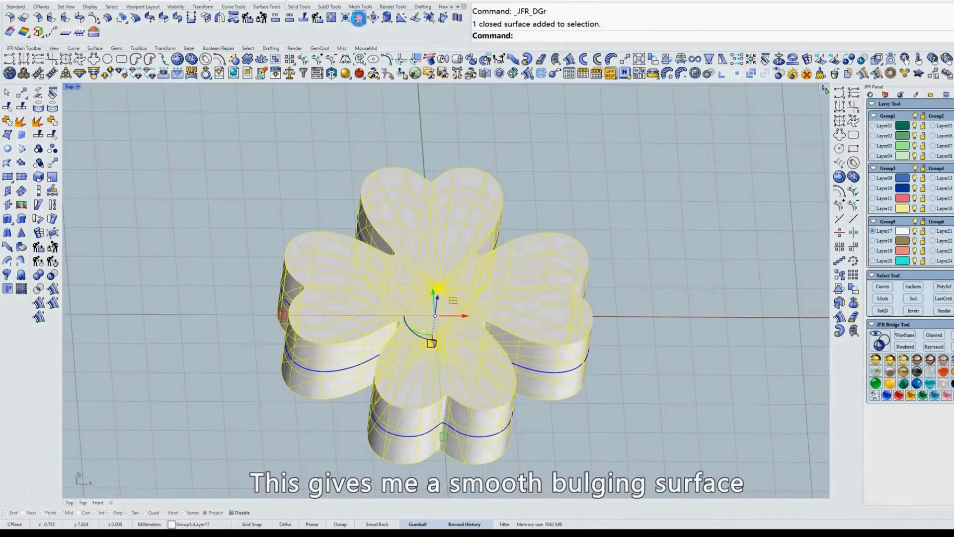
pyautogui.click(360, 20)
pyautogui.keyDown('ctrl'); pyautogui.keyDown('shift'); pyautogui.moveTo(476, 205); pyautogui.dragTo(571, 184, button='right'); pyautogui.keyUp('shift'); pyautogui.keyUp('ctrl')
pyautogui.press('Escape')
pyautogui.write('d')
pyautogui.press('Return')
pyautogui.moveTo(490, 258)
pyautogui.keyDown('ctrl'); pyautogui.keyDown('shift'); pyautogui.mouseDown(button='right')
pyautogui.moveTo(484, 270)
pyautogui.moveTo(485, 249)
pyautogui.mouseUp(button='right'); pyautogui.keyUp('shift'); pyautogui.keyUp('ctrl')
# Show the bulging clover's control points in wireframe Front view and select the uppermost and lowest rows.
pyautogui.write('f')
pyautogui.press('Return')
pyautogui.click(472, 303)
pyautogui.write('s')
pyautogui.press('Return')
pyautogui.moveTo(155, 198); pyautogui.dragTo(713, 254)
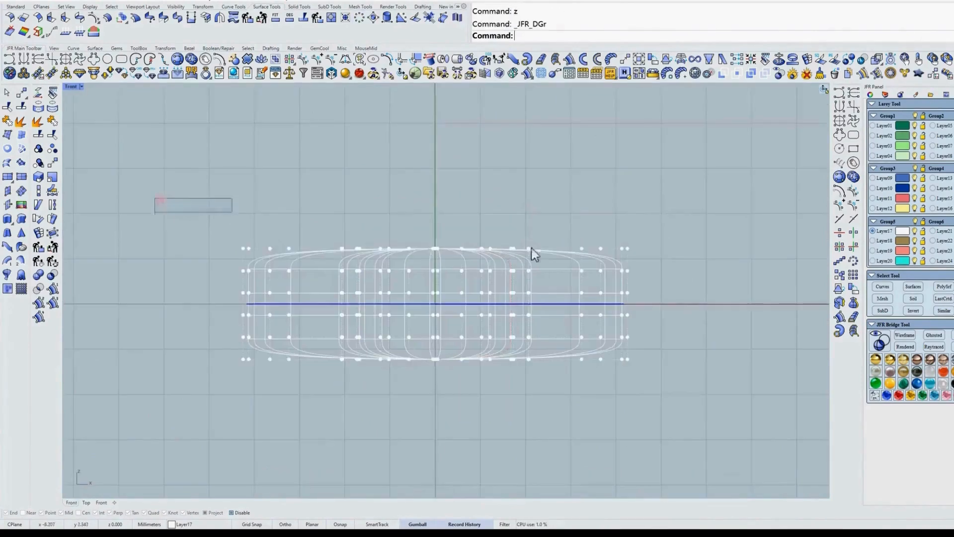
pyautogui.moveTo(241, 344); pyautogui.dragTo(686, 405)
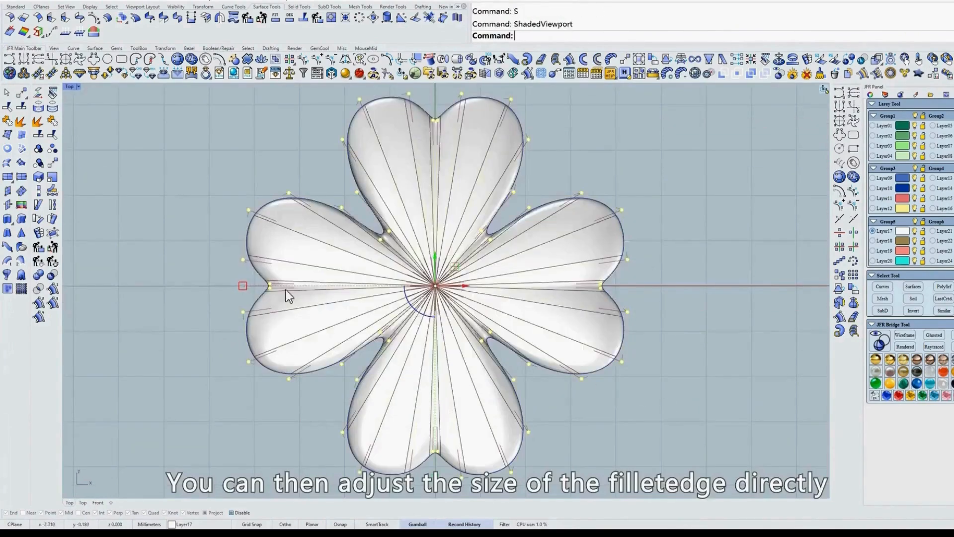
# Scale the selected control point rows inward toward the clover's centre to enlarge the edge rounding.
pyautogui.hotkey('ctrl', 'z')
pyautogui.moveTo(447, 273); pyautogui.dragTo(441, 270)
pyautogui.write('z')
pyautogui.press('Return')
pyautogui.press('Escape')
pyautogui.press('Escape')
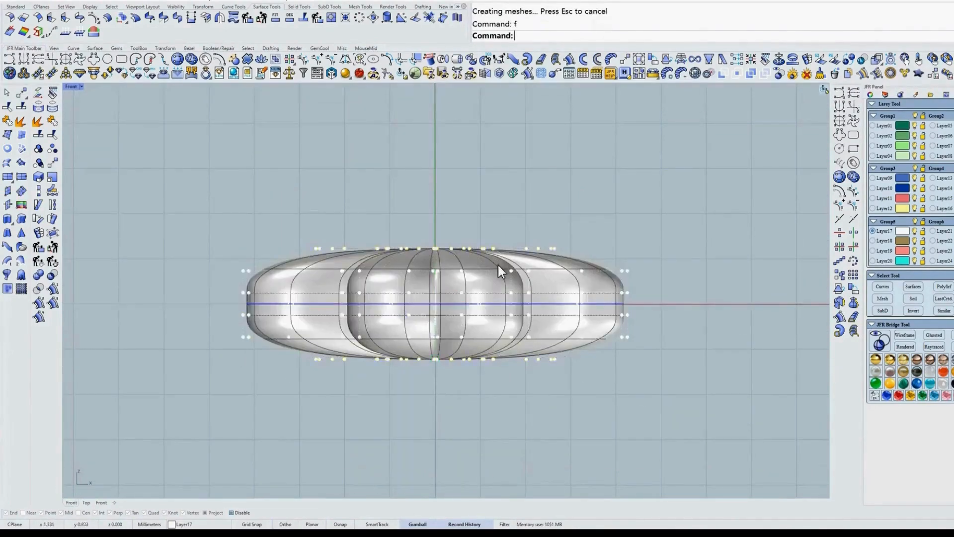
# Move the clover's centre control points outward to remove the concave and check the shape in the Top view.
pyautogui.press('F10')
pyautogui.moveTo(674, 263); pyautogui.dragTo(700, 346)
pyautogui.moveTo(439, 336); pyautogui.dragTo(444, 358)
pyautogui.press('Escape')
pyautogui.press('Escape')
pyautogui.write('d')
pyautogui.press('Return')
pyautogui.write('t')
pyautogui.press('Return')
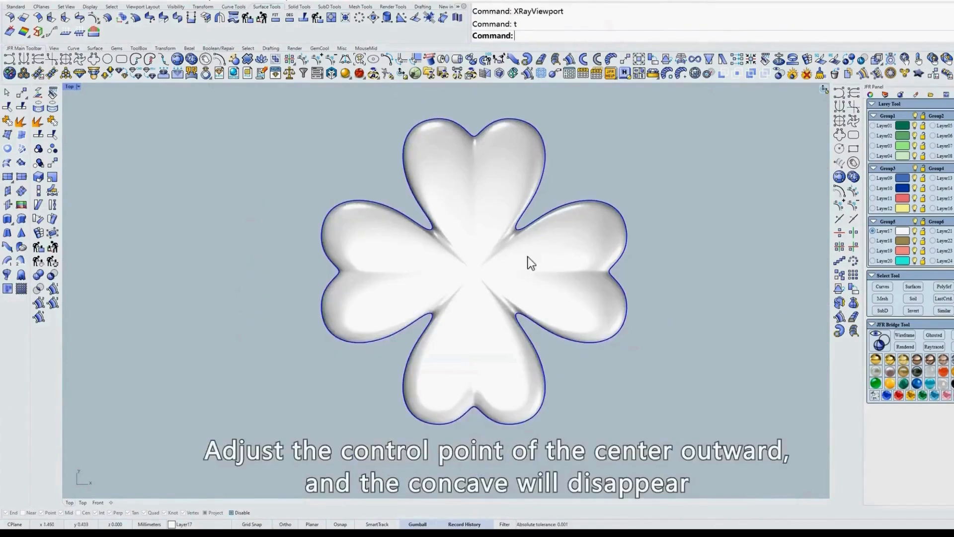
# Select the control points in the four notches between the clover's leaves in wireframe Top view, scale them slightly outward, and check the surface.
pyautogui.scroll(5, 495, 252)
pyautogui.write('w')
pyautogui.press('Return')
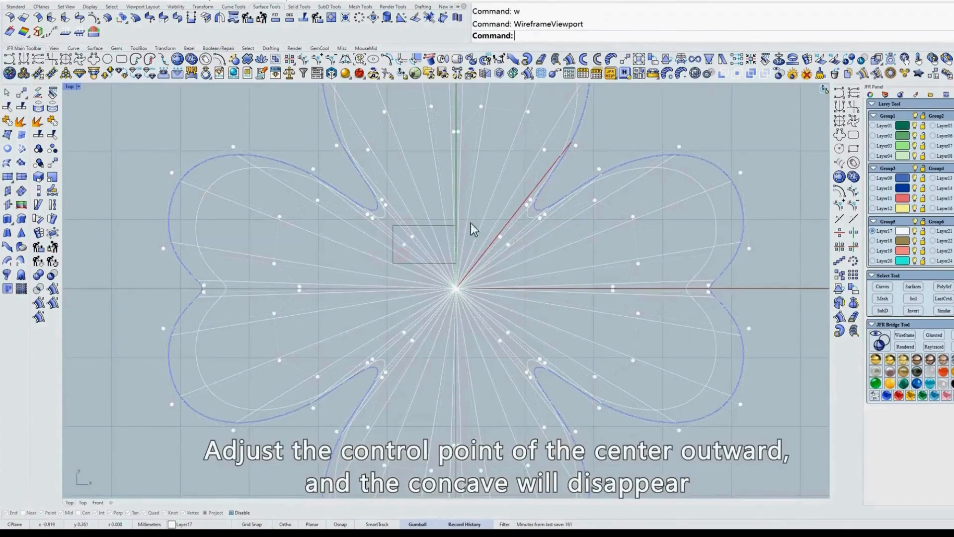
pyautogui.moveTo(471, 222); pyautogui.dragTo(511, 231)
pyautogui.keyDown('shift'); pyautogui.moveTo(391, 315); pyautogui.dragTo(524, 354); pyautogui.keyUp('shift')
pyautogui.write('s')
pyautogui.press('Return')
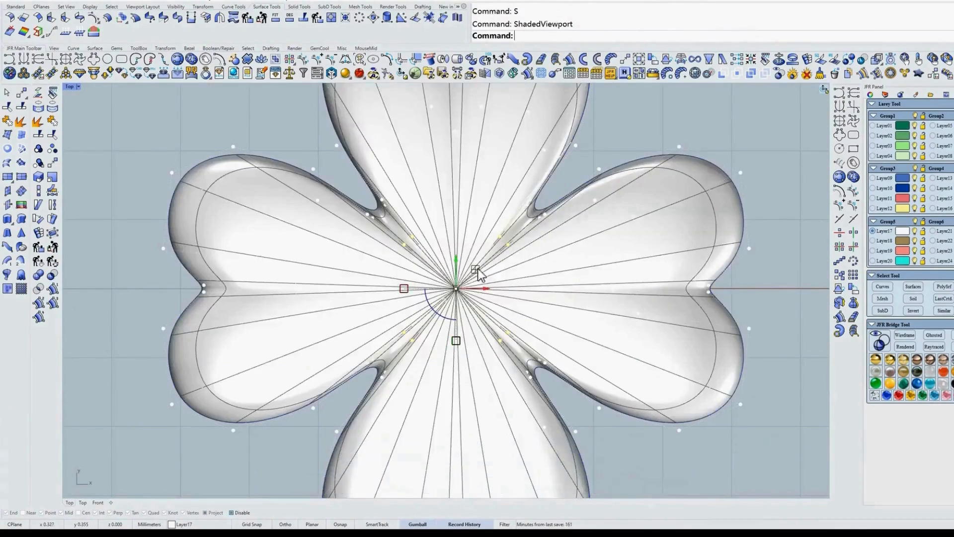
pyautogui.keyDown('shift'); pyautogui.moveTo(478, 268); pyautogui.dragTo(495, 261); pyautogui.keyUp('shift')
pyautogui.press('Escape')
pyautogui.press('Escape')
pyautogui.write('d')
pyautogui.press('Return')
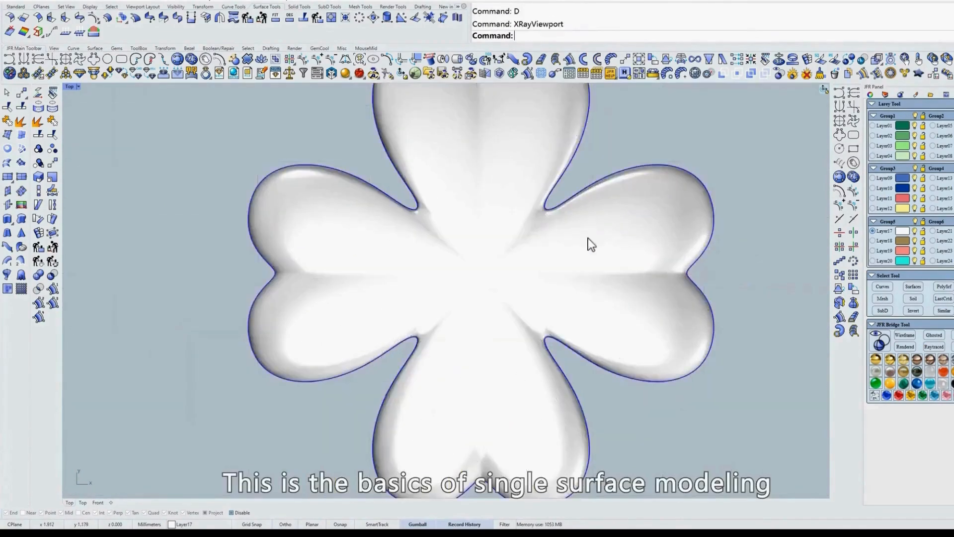
pyautogui.scroll(-6, 483, 268)
pyautogui.moveTo(591, 266)
pyautogui.keyDown('ctrl'); pyautogui.keyDown('shift'); pyautogui.mouseDown(button='right')
pyautogui.moveTo(595, 214)
pyautogui.moveTo(584, 273)
pyautogui.mouseUp(button='right'); pyautogui.keyUp('shift'); pyautogui.keyUp('ctrl')
pyautogui.write('1')
pyautogui.press('Return')
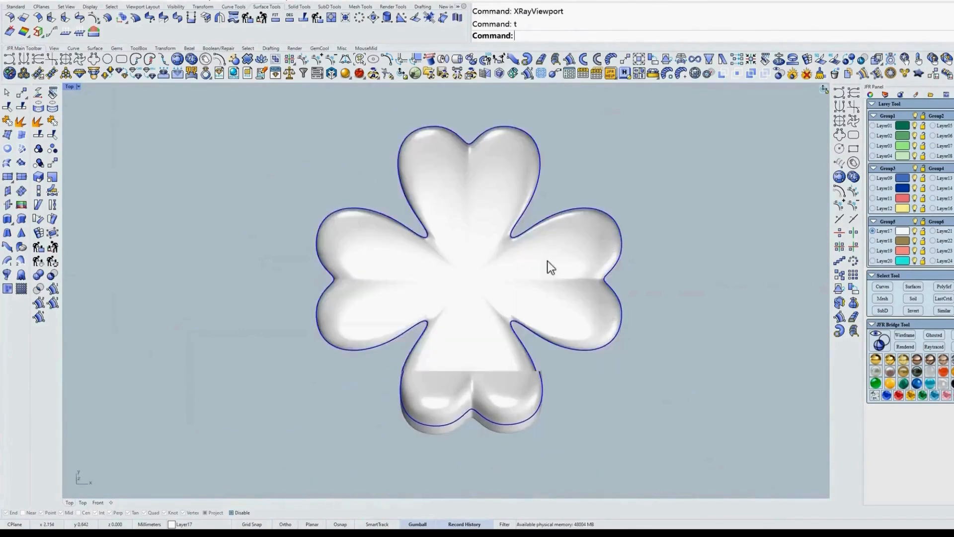
# Select the inner control points on the centreline of all four leaves and scale them outward from the clover's centre.
pyautogui.write('z')
pyautogui.press('Return')
pyautogui.scroll(4, 468, 192)
pyautogui.write('w')
pyautogui.press('Return')
pyautogui.moveTo(452, 225); pyautogui.dragTo(486, 189)
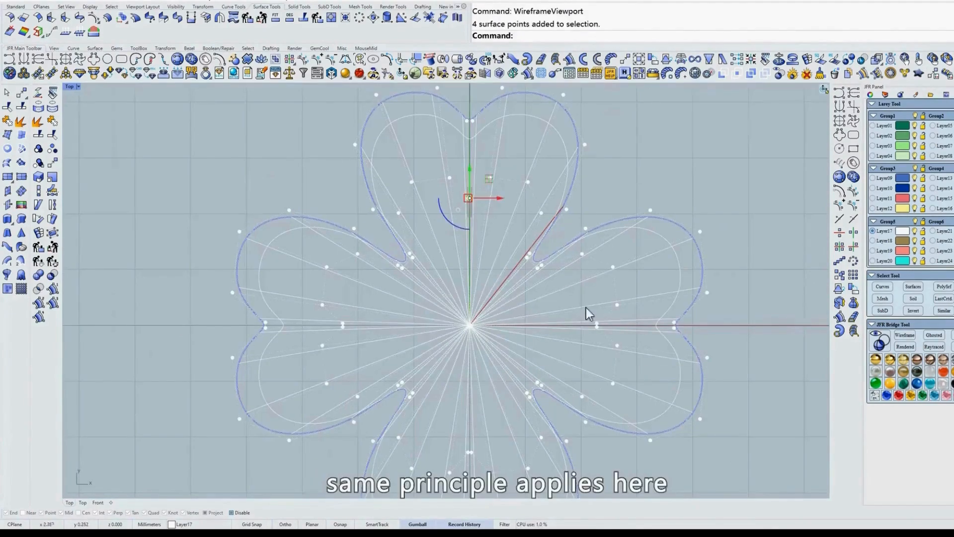
pyautogui.keyDown('shift'); pyautogui.moveTo(582, 312); pyautogui.dragTo(609, 337); pyautogui.keyUp('shift')
pyautogui.keyDown('shift'); pyautogui.moveTo(325, 320); pyautogui.dragTo(354, 327); pyautogui.keyUp('shift')
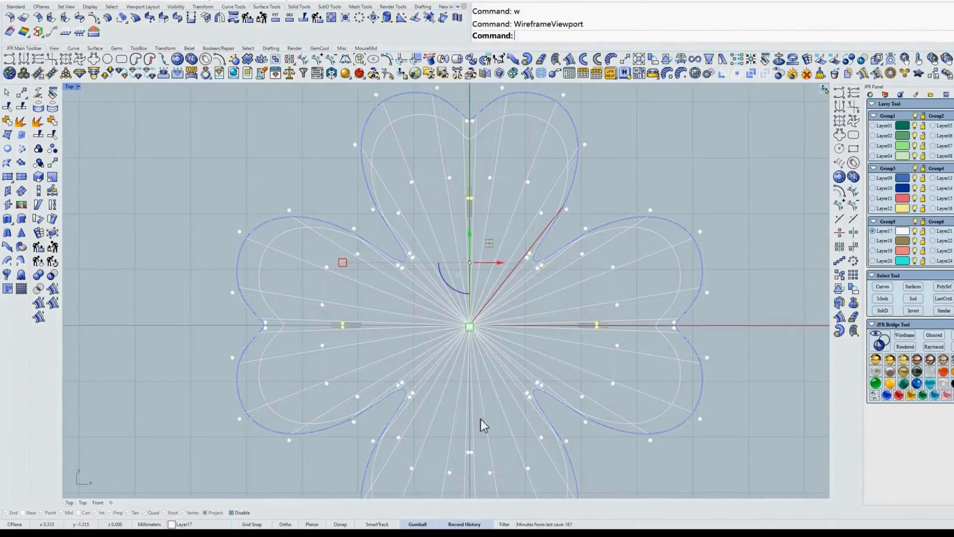
pyautogui.keyDown('shift'); pyautogui.moveTo(449, 439); pyautogui.dragTo(486, 465); pyautogui.keyUp('shift')
pyautogui.write('s')
pyautogui.press('Return')
pyautogui.keyDown('shift'); pyautogui.moveTo(484, 320); pyautogui.dragTo(495, 308); pyautogui.keyUp('shift')
pyautogui.write('d')
pyautogui.press('Return')
pyautogui.scroll(-1, 543, 267)
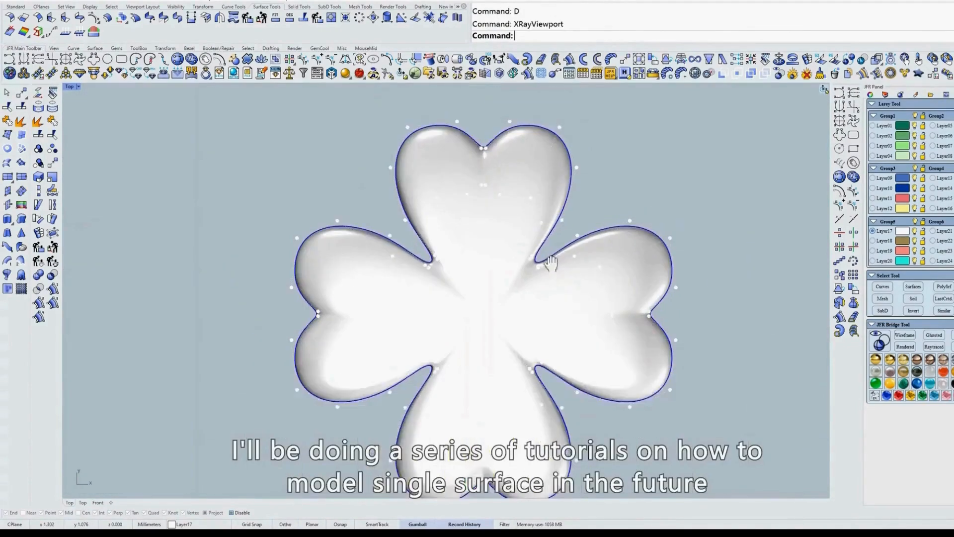
# Check the reshaped clover from an angle and in the Front view.
pyautogui.scroll(-2, 639, 226)
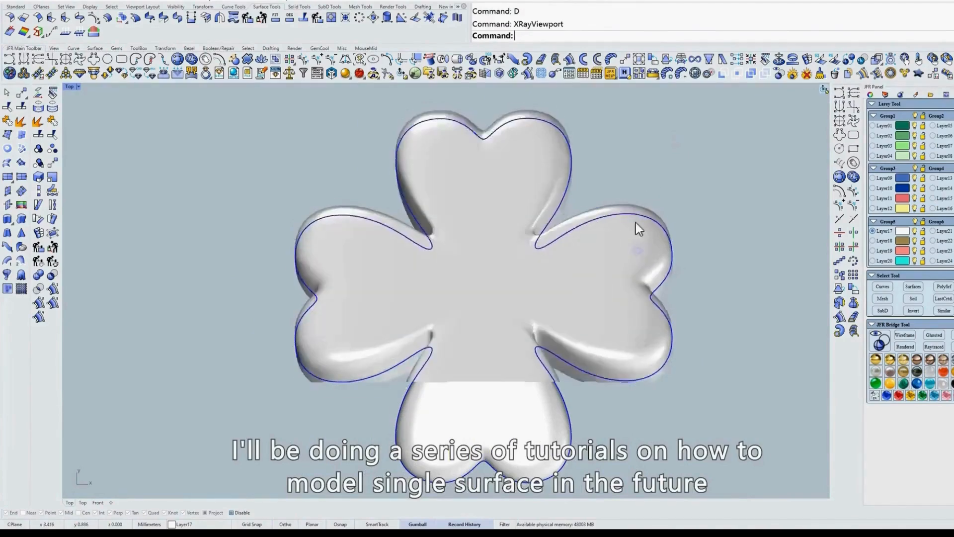
pyautogui.write('f')
pyautogui.press('Return')
pyautogui.scroll(1, 562, 261)
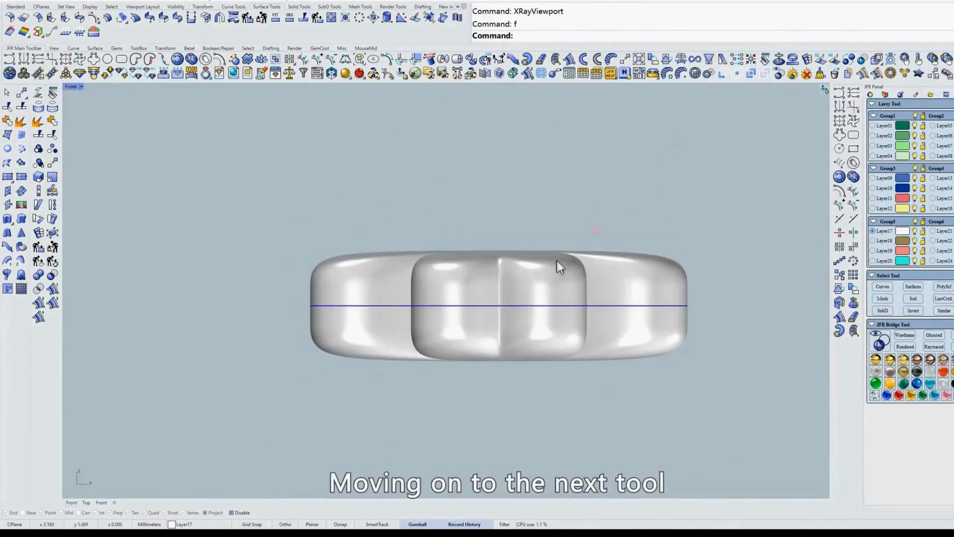
pyautogui.click(557, 260)
pyautogui.moveTo(501, 359); pyautogui.dragTo(502, 343)
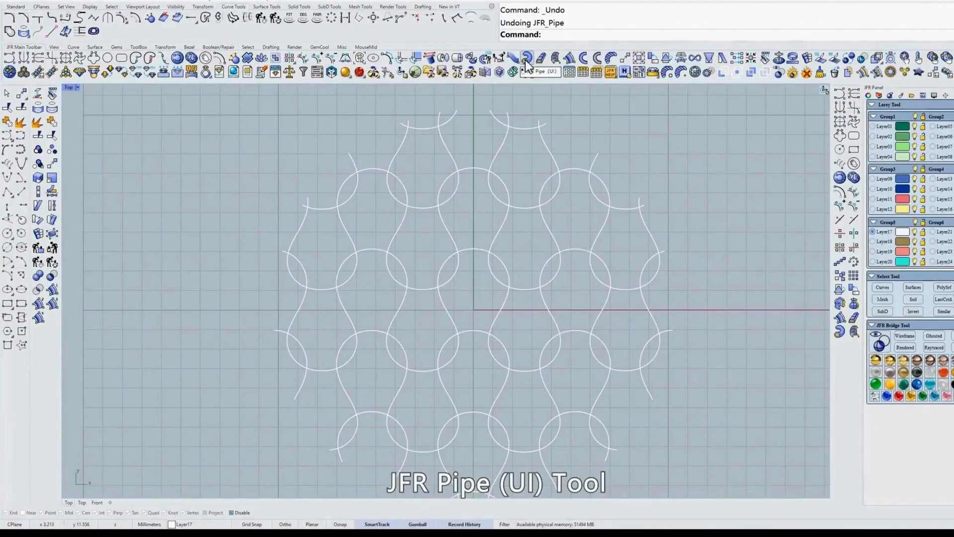
# Start JFR Pipe on the S-shaped open curve near the upper end of the pattern, just right of the vertical axis.
pyautogui.scroll(5, 545, 149)
pyautogui.moveTo(542, 223); pyautogui.dragTo(533, 273, button='right')
pyautogui.click(532, 219)
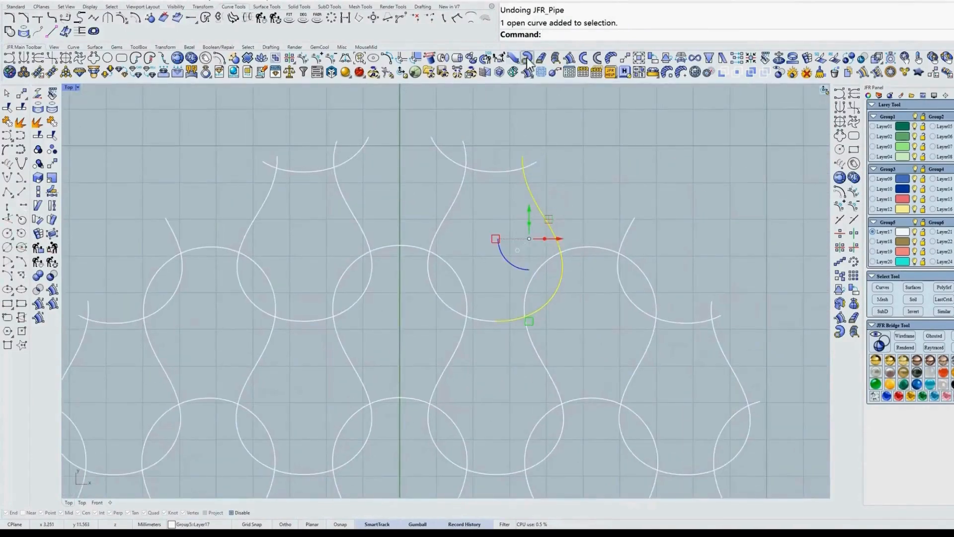
pyautogui.click(527, 58)
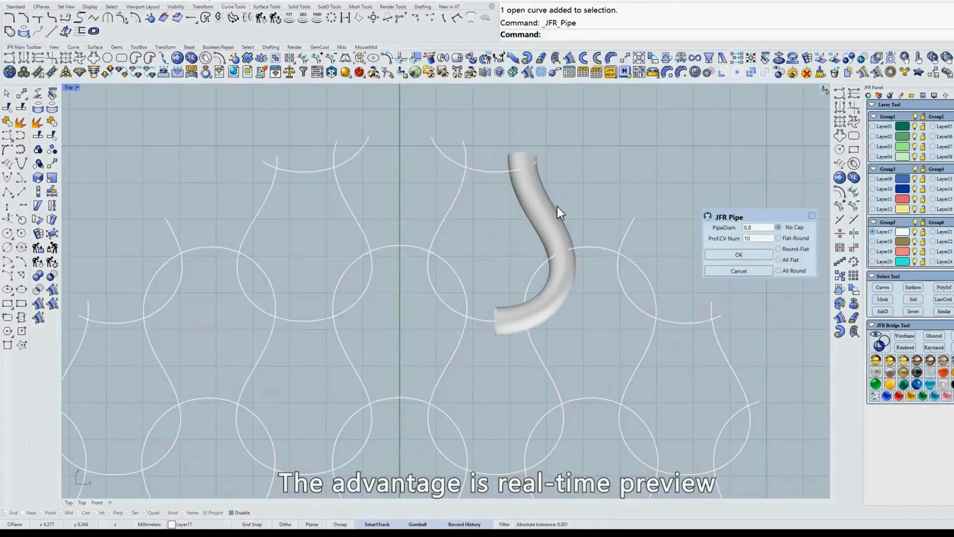
pyautogui.scroll(2, 557, 206)
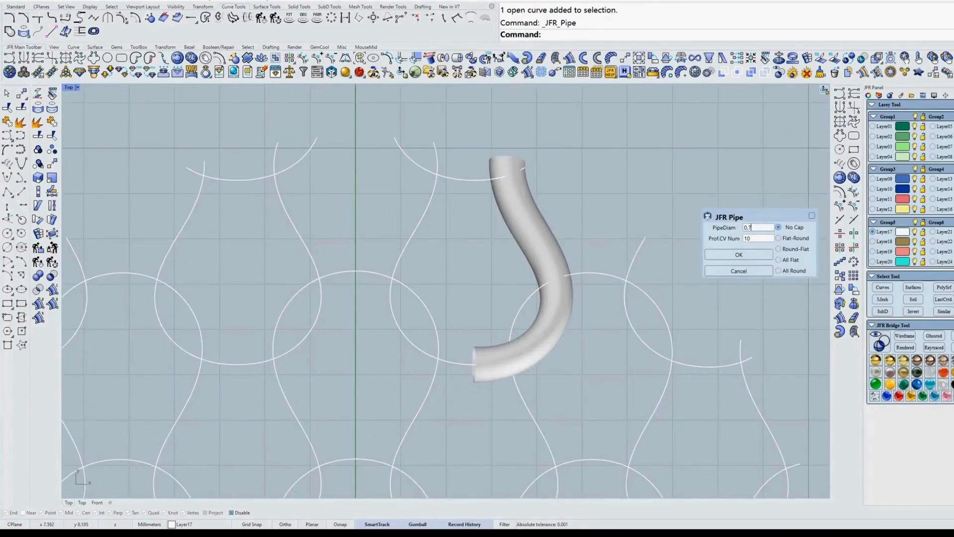
# Vary the pipe diameter between 1 and 0.3 in the live preview, and bring it back to 0.8.
pyautogui.scroll(3, 693, 222)
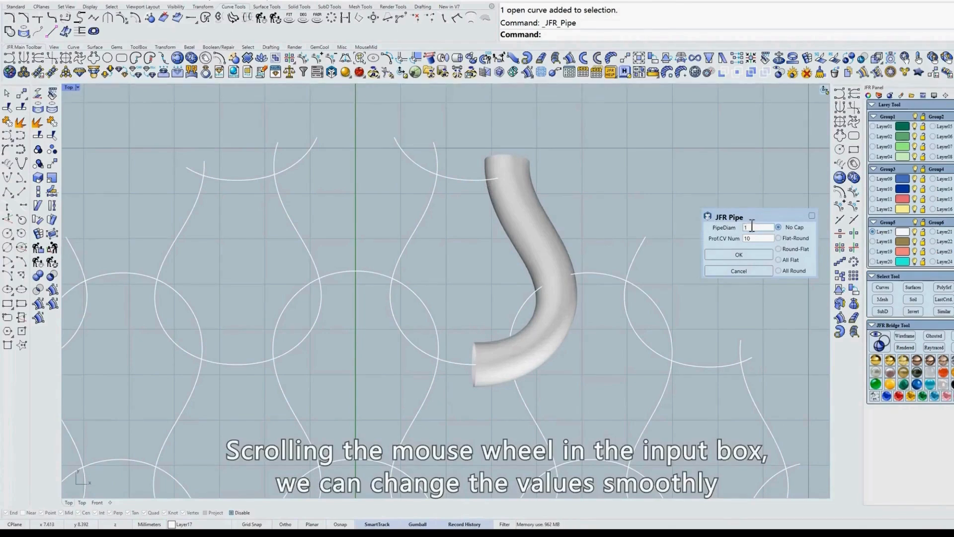
pyautogui.scroll(-8, 752, 226)
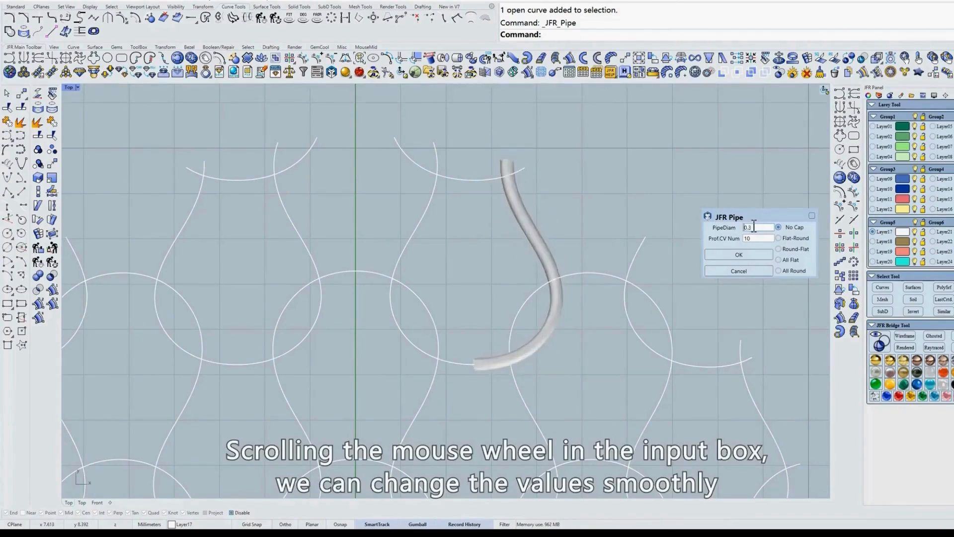
pyautogui.scroll(6, 754, 226)
pyautogui.scroll(-1, 754, 227)
pyautogui.scroll(1, 754, 226)
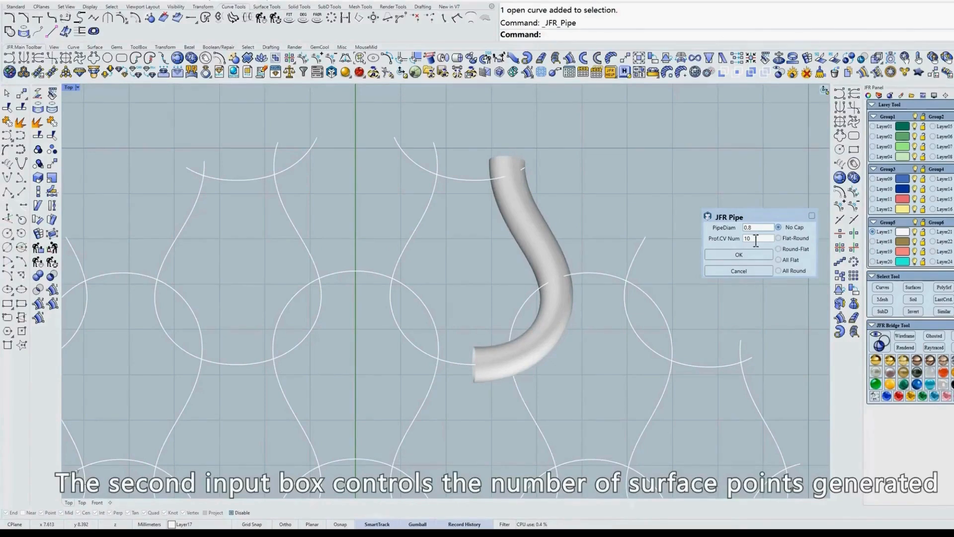
# Try a profile CV number of 6, inspect the pipe's open end from an angle, and set the number to 8.
pyautogui.press('BackSpace')
pyautogui.press('BackSpace')
pyautogui.write('6')
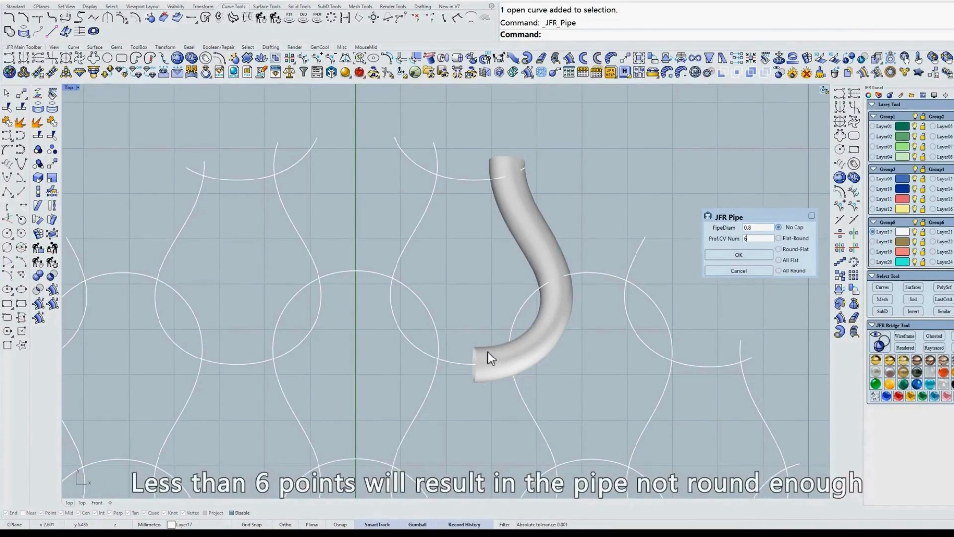
pyautogui.keyDown('ctrl'); pyautogui.keyDown('shift'); pyautogui.moveTo(488, 358); pyautogui.dragTo(537, 357, button='right'); pyautogui.keyUp('shift'); pyautogui.keyUp('ctrl')
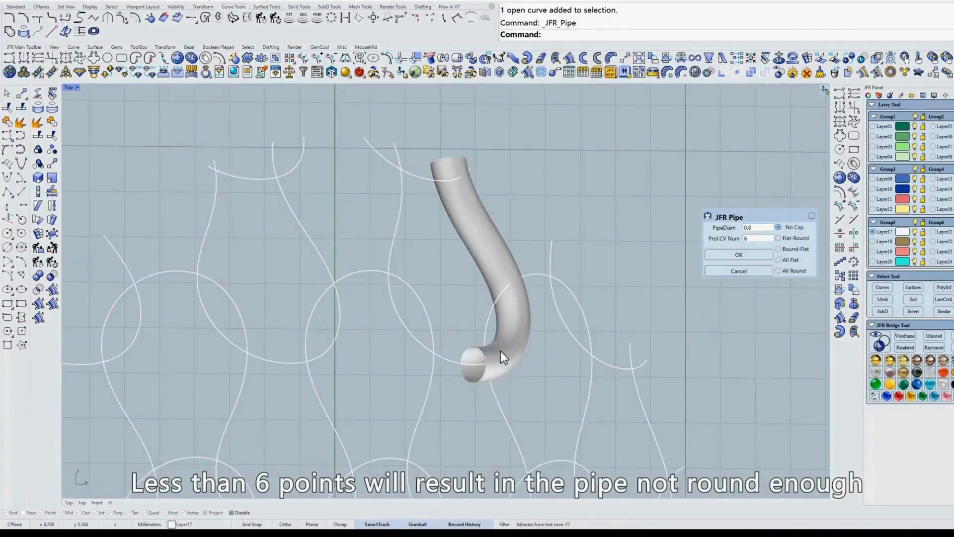
pyautogui.write('t')
pyautogui.press('Return')
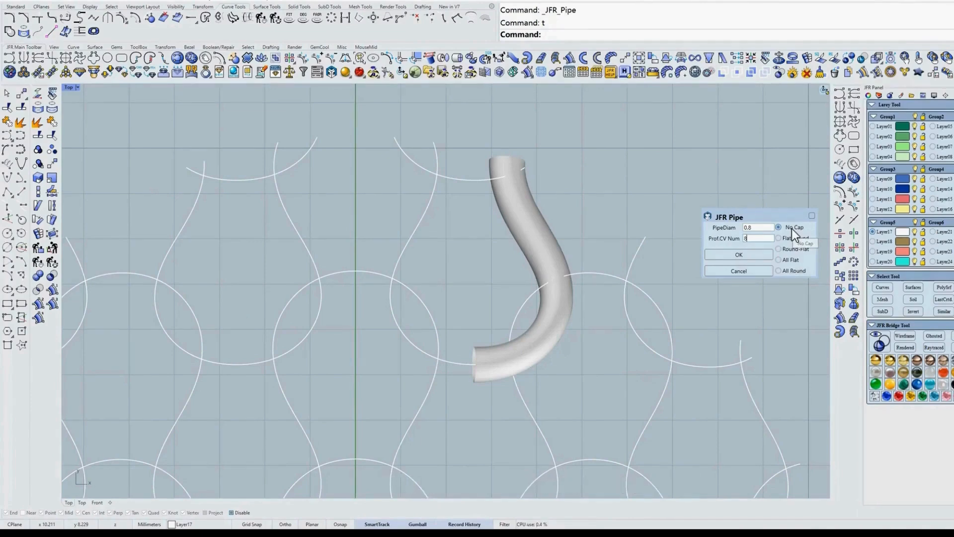
pyautogui.moveTo(476, 353); pyautogui.dragTo(832, 304, button='right')
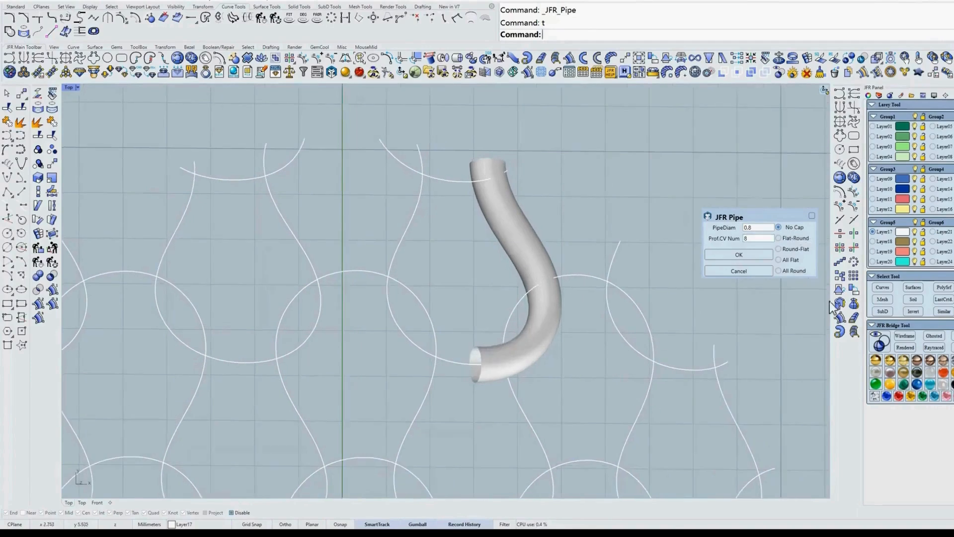
# Compare the Flat-Round, Round-Flat, All Flat and All Round cap options on the pipe preview, viewing the ends from an angle.
pyautogui.click(788, 239)
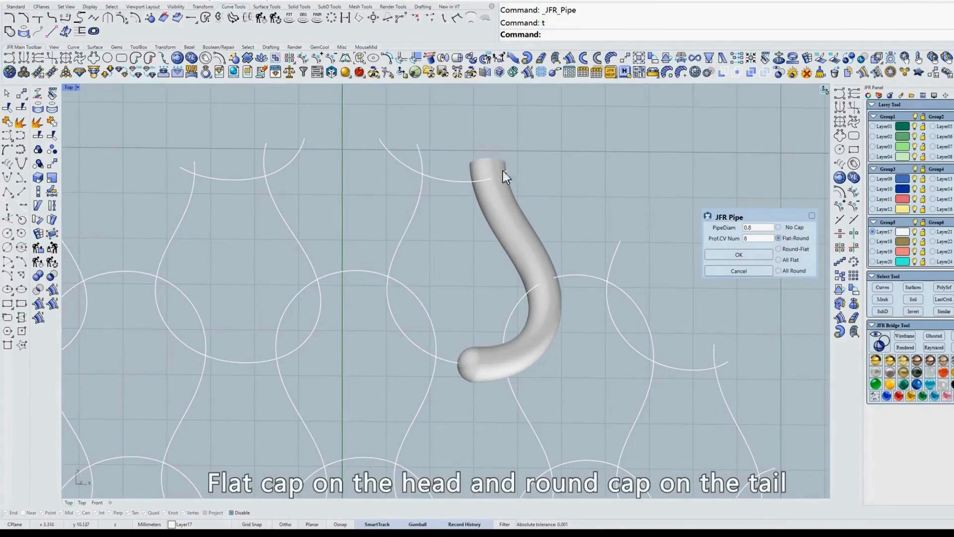
pyautogui.click(795, 250)
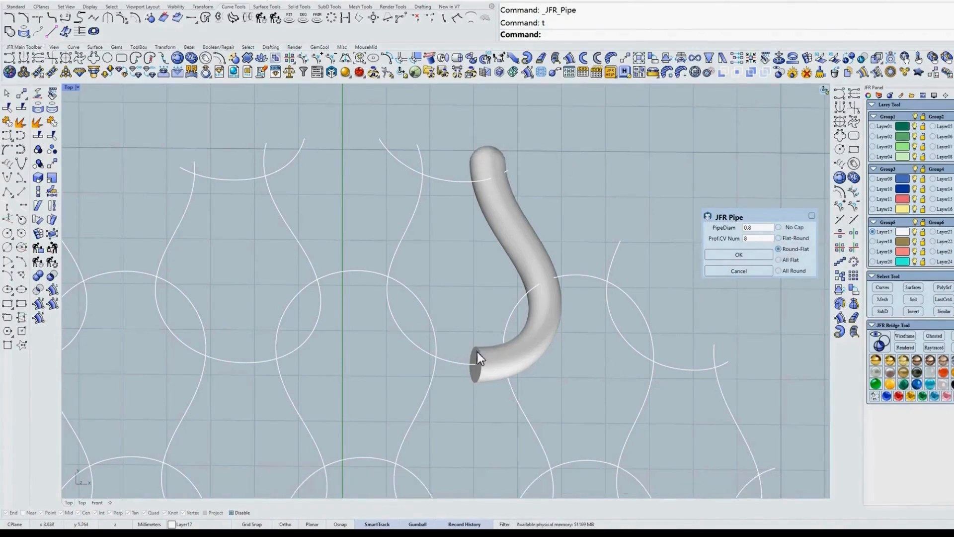
pyautogui.click(784, 264)
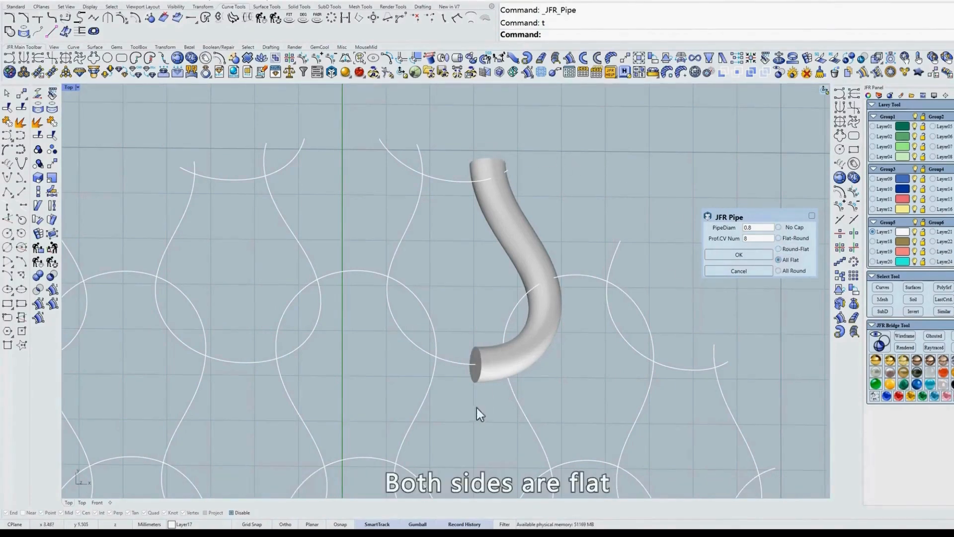
pyautogui.keyDown('ctrl'); pyautogui.keyDown('shift'); pyautogui.moveTo(555, 362); pyautogui.dragTo(502, 358, button='right'); pyautogui.keyUp('shift'); pyautogui.keyUp('ctrl')
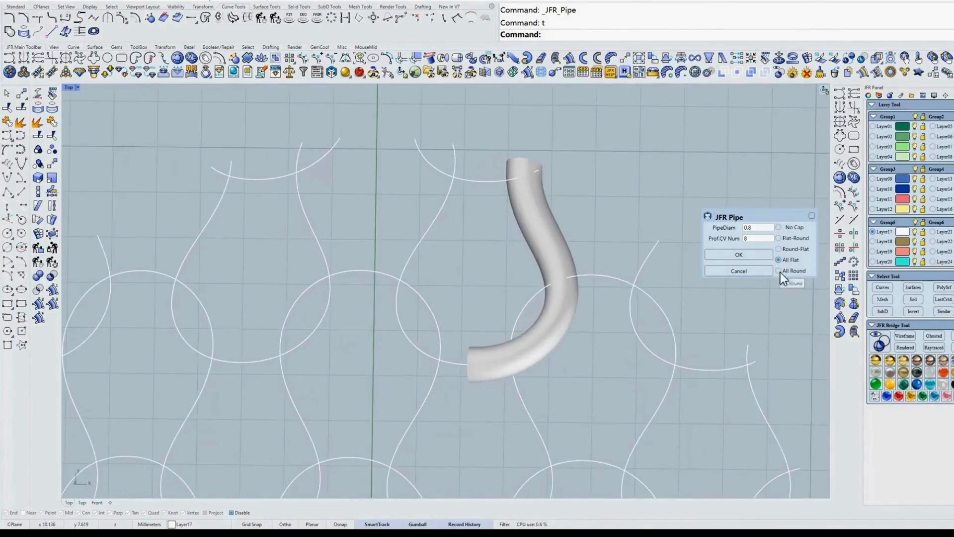
pyautogui.click(779, 271)
pyautogui.keyDown('ctrl'); pyautogui.keyDown('shift'); pyautogui.moveTo(521, 240); pyautogui.dragTo(649, 256, button='right'); pyautogui.keyUp('shift'); pyautogui.keyUp('ctrl')
# Create the 0.8 diameter pipe with No Cap and show its control points.
pyautogui.click(778, 227)
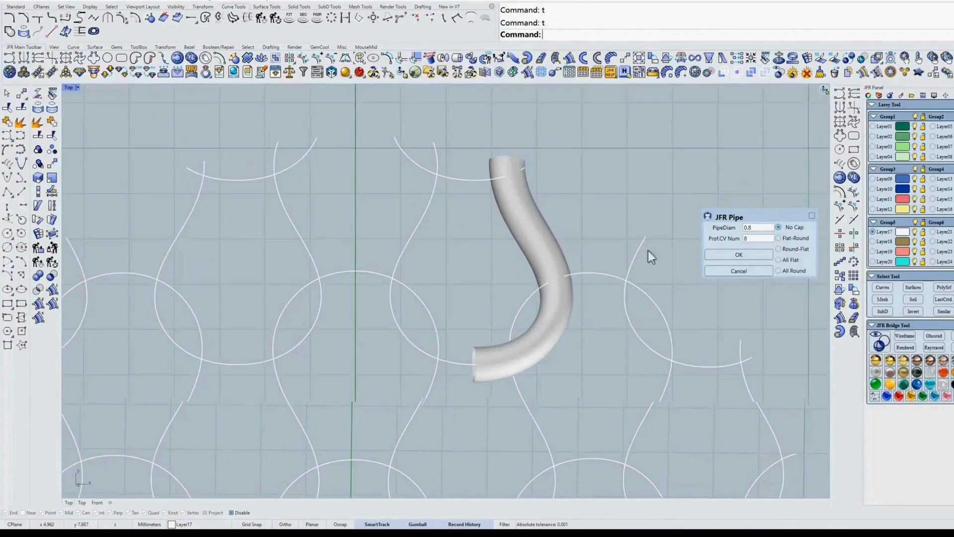
pyautogui.click(740, 254)
pyautogui.press('F10')
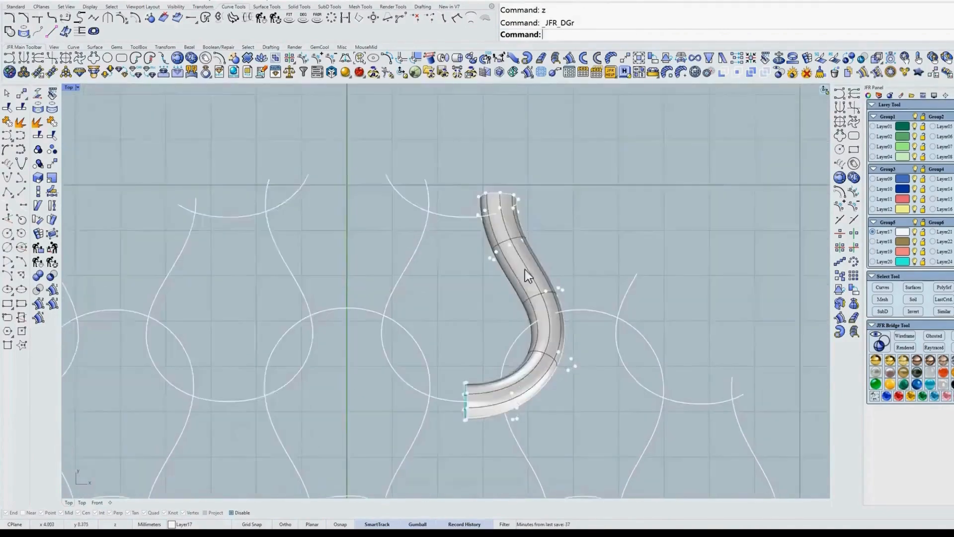
# Move one ring of control points in the upper part of the pipe sideways as a test, and undo the move.
pyautogui.moveTo(451, 291); pyautogui.dragTo(572, 232)
pyautogui.write('S')
pyautogui.press('Return')
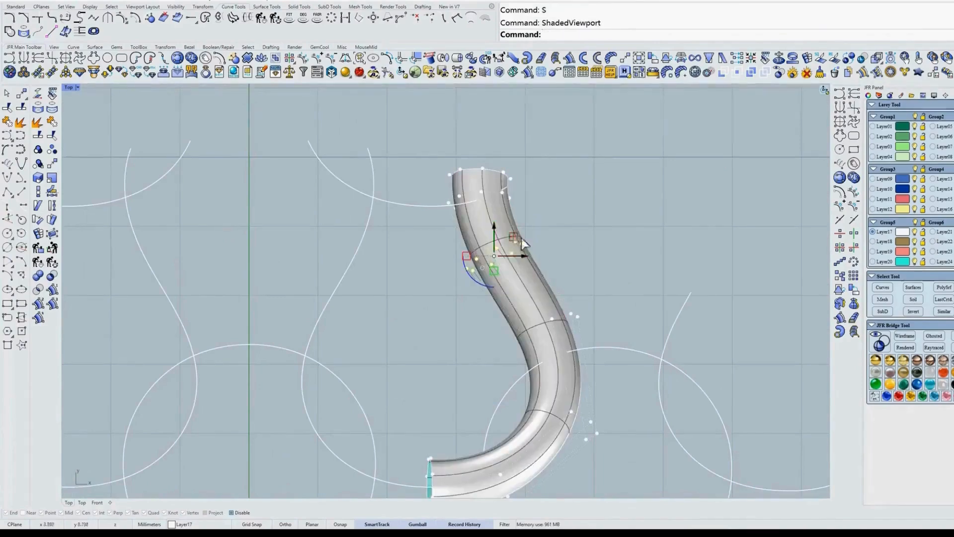
pyautogui.moveTo(519, 255); pyautogui.dragTo(663, 245)
pyautogui.hotkey('ctrl', 'z')
# Delete the pipe and show the control points of its source curve for comparison.
pyautogui.click(514, 232)
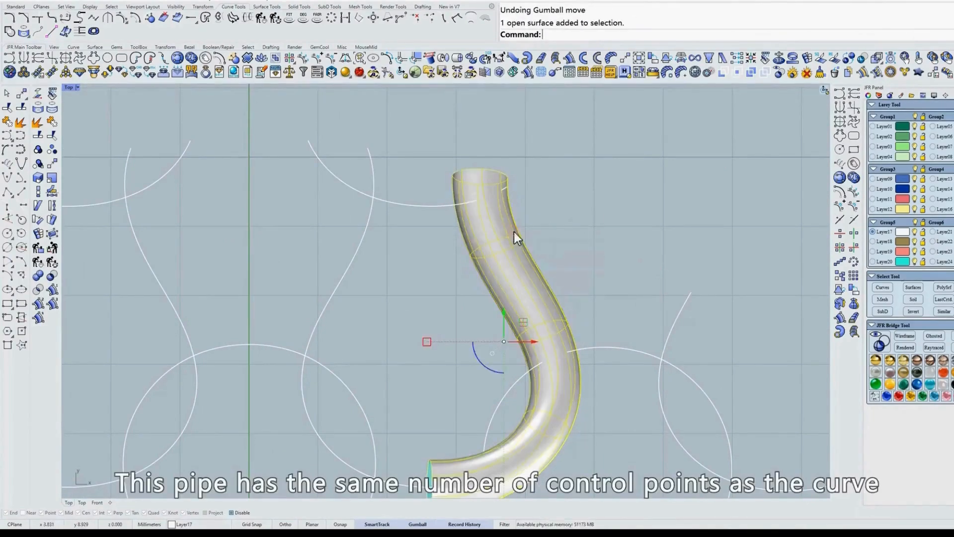
pyautogui.press('Delete')
pyautogui.write('z')
pyautogui.press('Return')
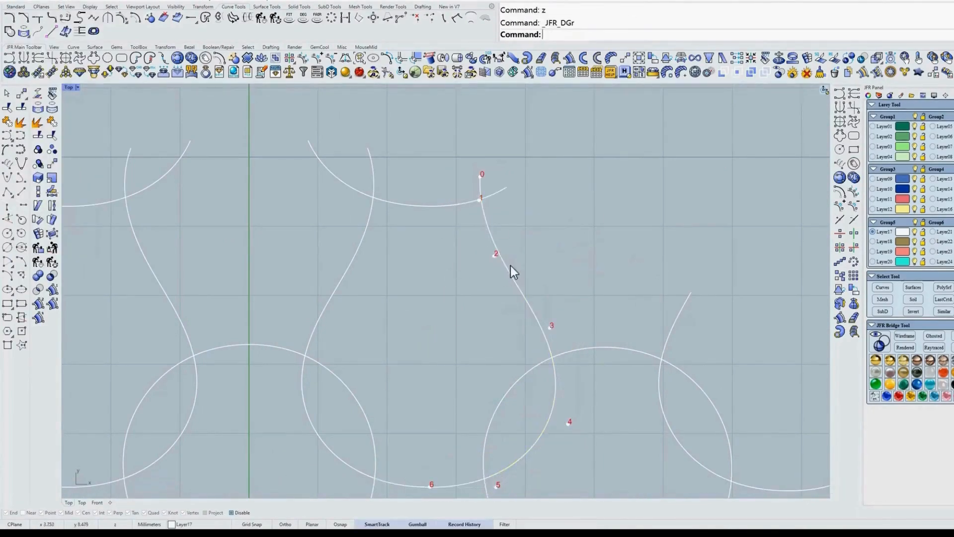
pyautogui.scroll(-2, 511, 268)
pyautogui.moveTo(530, 274); pyautogui.dragTo(540, 252, button='right')
# Create a pipe along the same curve with Rhino's Pipe command, using flat caps and equal start and end radii.
pyautogui.moveTo(549, 243); pyautogui.dragTo(458, 262)
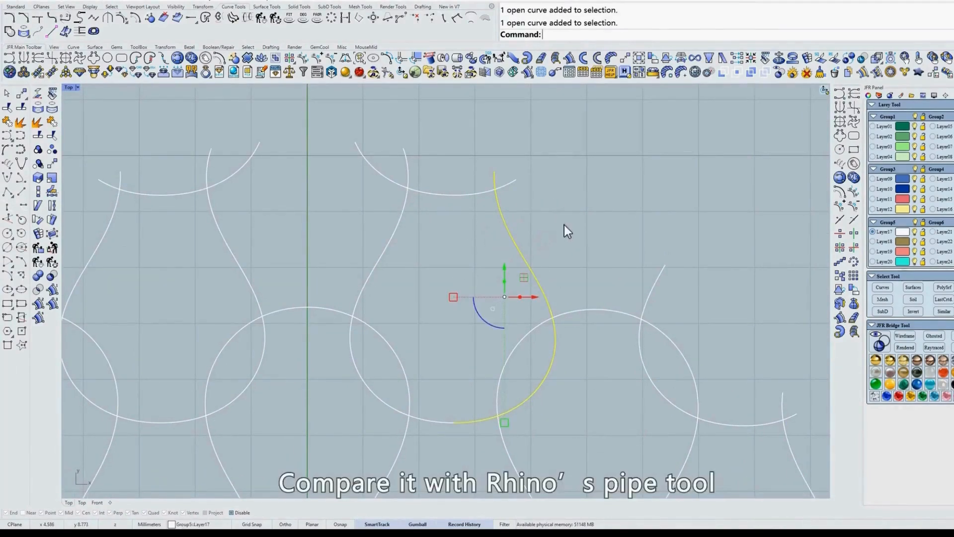
pyautogui.write('yg')
pyautogui.press('Return')
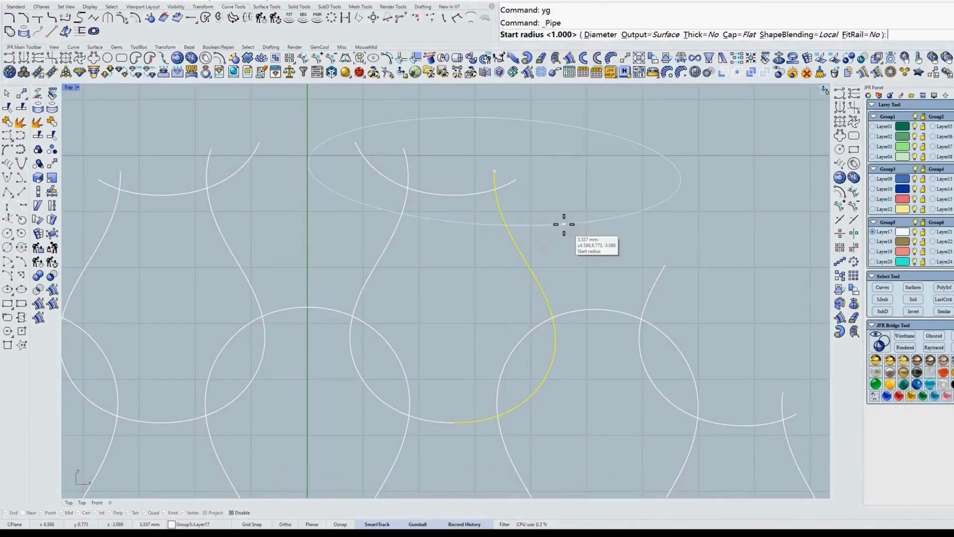
pyautogui.click(484, 175)
pyautogui.click(485, 175)
pyautogui.press('Return')
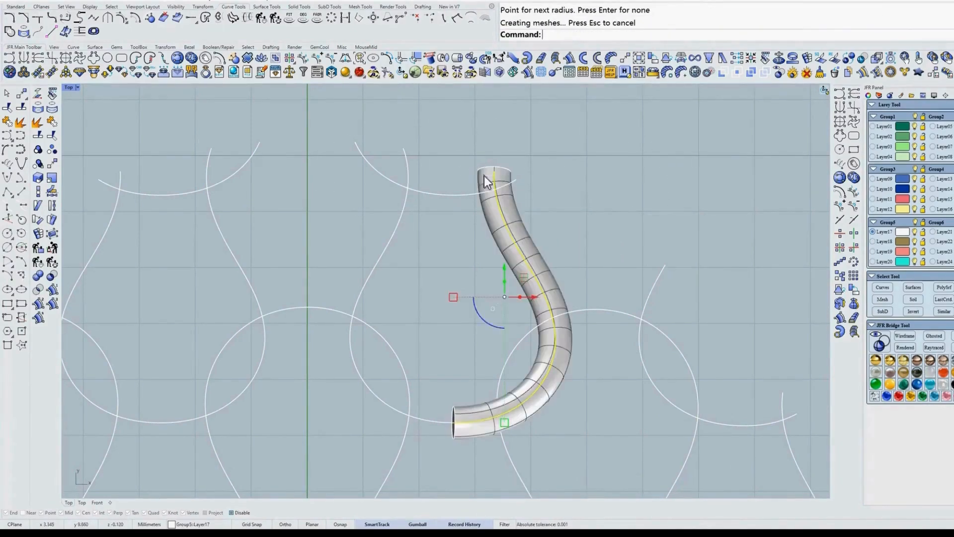
# Explode the capped Rhino pipe, delete its flat end caps and select the remaining pipe surface.
pyautogui.keyDown('ctrl'); pyautogui.keyDown('shift'); pyautogui.moveTo(557, 243); pyautogui.dragTo(511, 279, button='right'); pyautogui.keyUp('shift'); pyautogui.keyUp('ctrl')
pyautogui.click(505, 286)
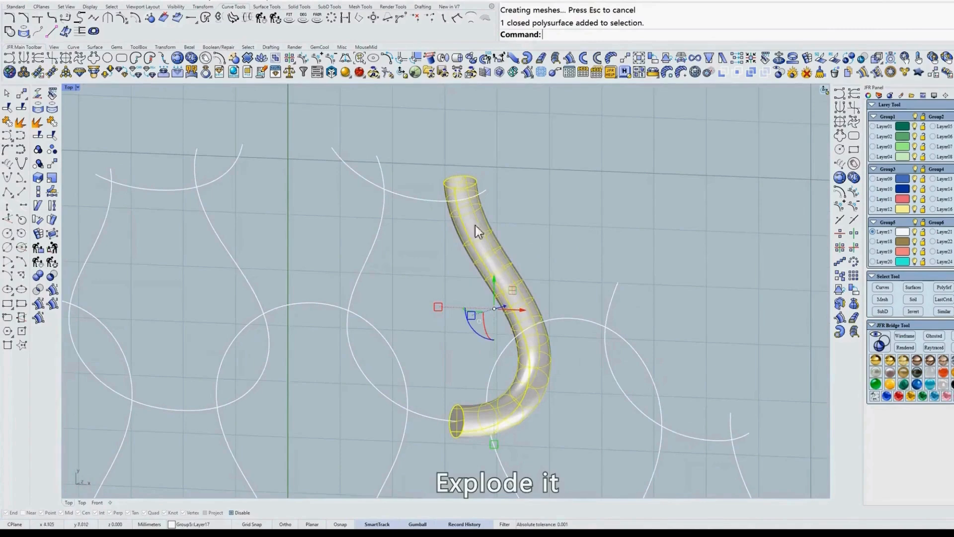
pyautogui.keyDown('ctrl'); pyautogui.keyDown('shift'); pyautogui.moveTo(517, 234); pyautogui.dragTo(477, 244, button='right'); pyautogui.keyUp('shift'); pyautogui.keyUp('ctrl')
pyautogui.click(54, 123)
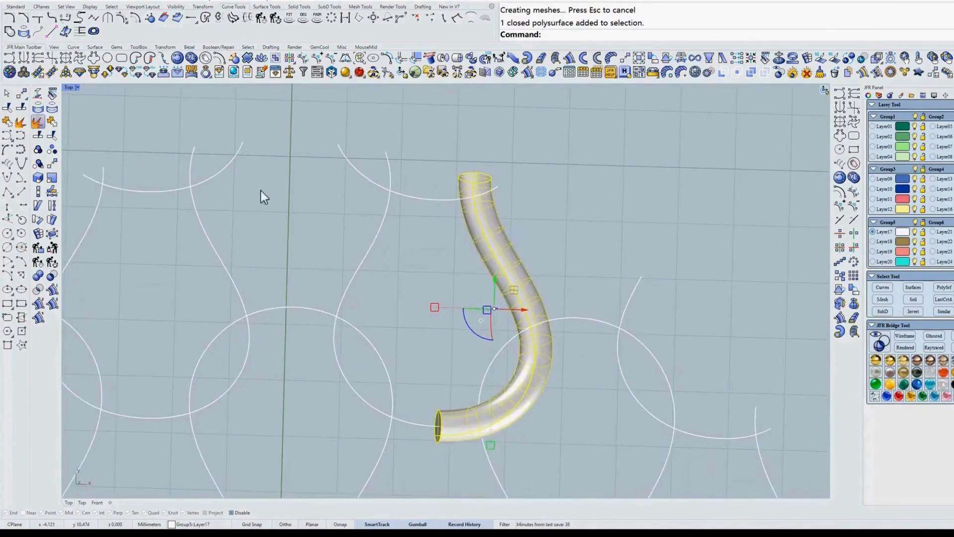
pyautogui.keyDown('ctrl'); pyautogui.click(504, 250); pyautogui.keyUp('ctrl')
pyautogui.press('Delete')
pyautogui.click(507, 249)
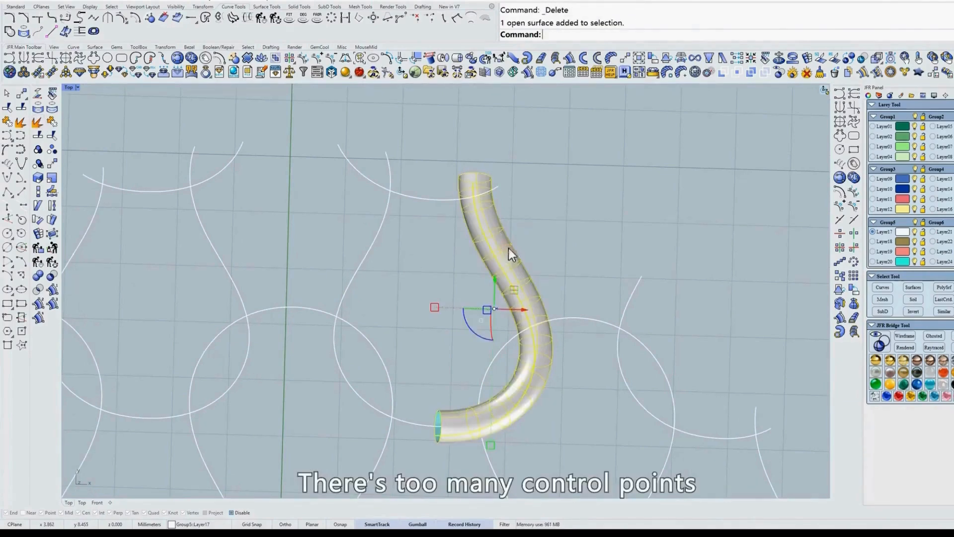
# Show the control points of the Rhino pipe surface and examine their density in wireframe display in the top view.
pyautogui.write('s')
pyautogui.press('Return')
pyautogui.press('F10')
pyautogui.write('w')
pyautogui.press('Return')
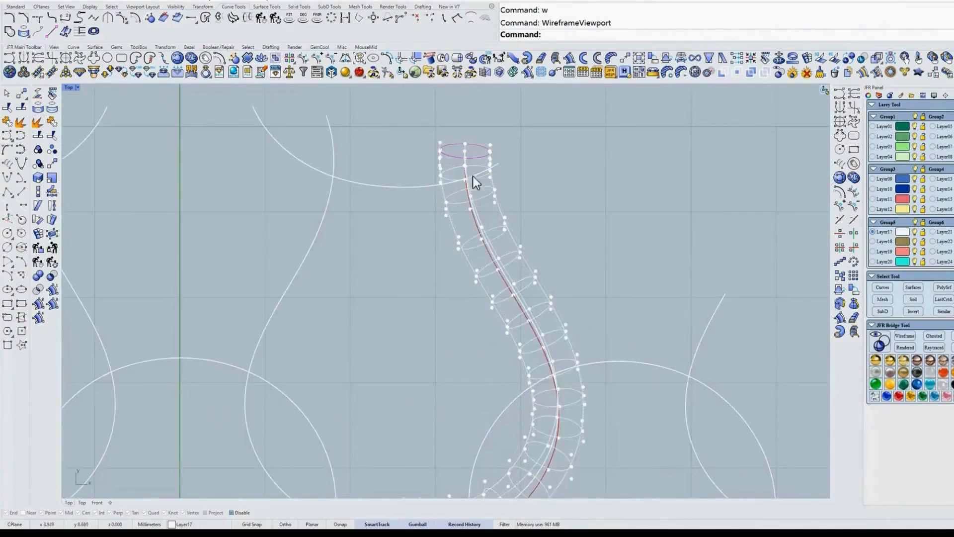
pyautogui.keyDown('ctrl'); pyautogui.keyDown('shift'); pyautogui.moveTo(547, 259); pyautogui.dragTo(463, 268, button='right'); pyautogui.keyUp('shift'); pyautogui.keyUp('ctrl')
pyautogui.write('t')
pyautogui.press('Return')
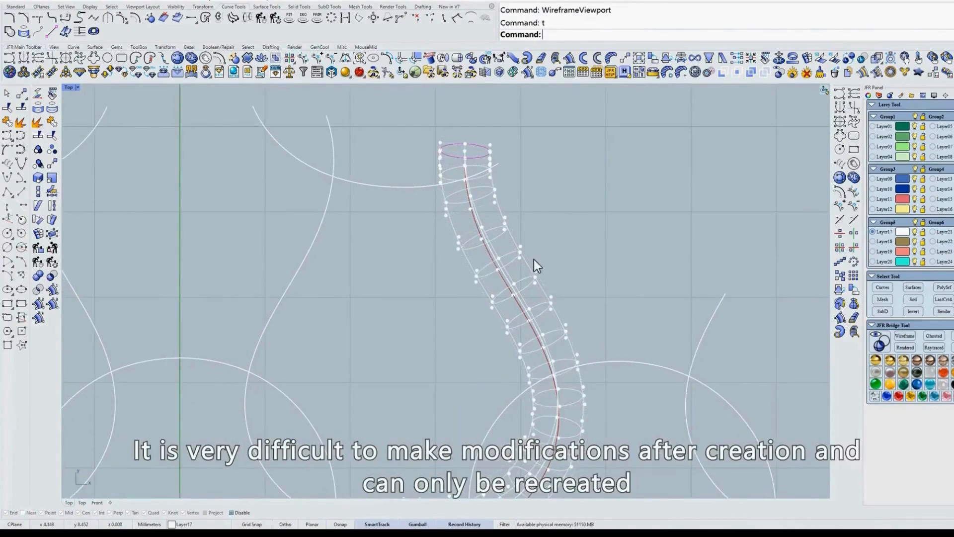
# Return to shaded display and delete the Rhino pipe surface, keeping its source curve.
pyautogui.write('s')
pyautogui.press('Return')
pyautogui.scroll(-2, 527, 258)
pyautogui.click(521, 257)
pyautogui.moveTo(523, 257); pyautogui.dragTo(551, 235, button='right')
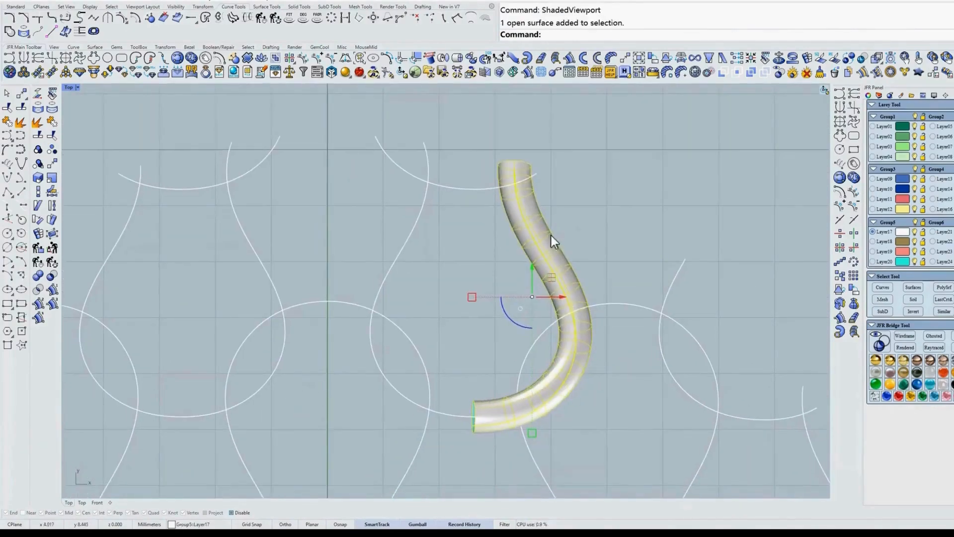
pyautogui.press('Delete')
# Create a pipe along the source curve with JFR Pipe and display it in wireframe.
pyautogui.click(542, 244)
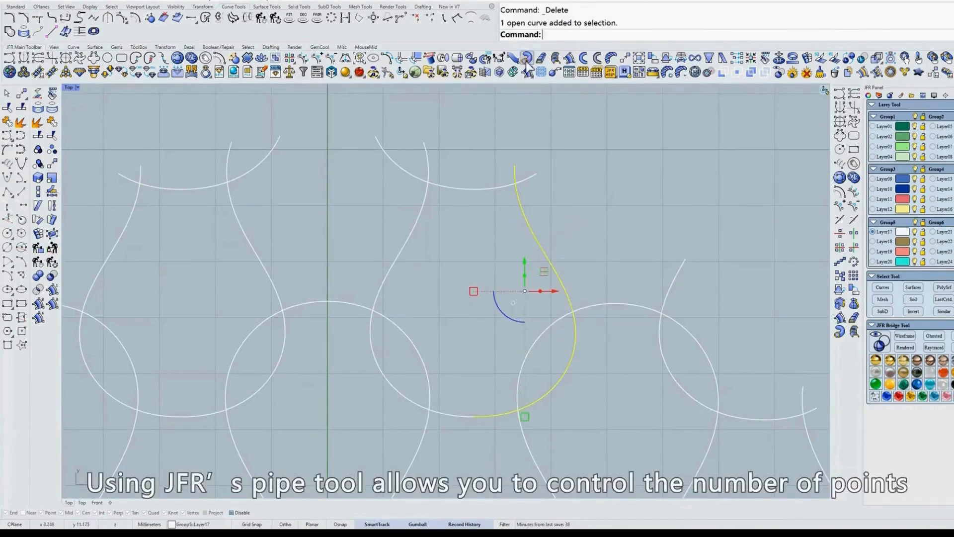
pyautogui.click(527, 57)
pyautogui.click(741, 254)
pyautogui.click(568, 251)
pyautogui.write('w')
pyautogui.press('Return')
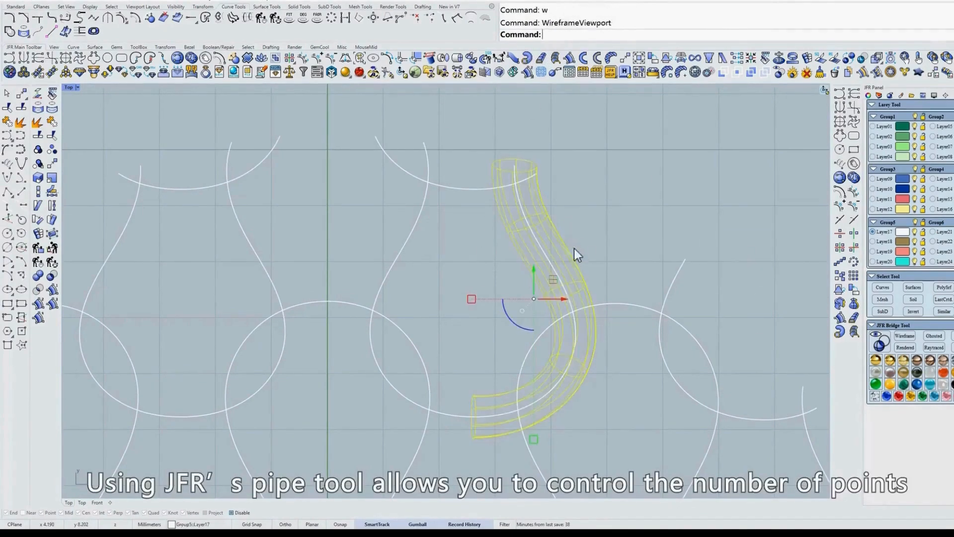
# Show the numbered control points of the JFR pipe to examine their layout, and return to shaded display.
pyautogui.write('z')
pyautogui.press('Return')
pyautogui.click(506, 241)
pyautogui.write('z')
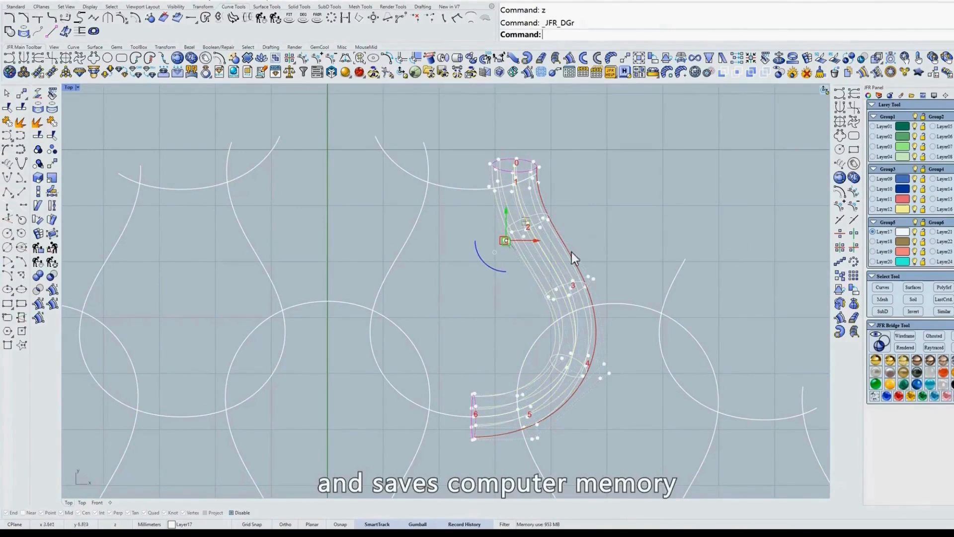
pyautogui.press('Escape')
pyautogui.write('s')
pyautogui.press('Return')
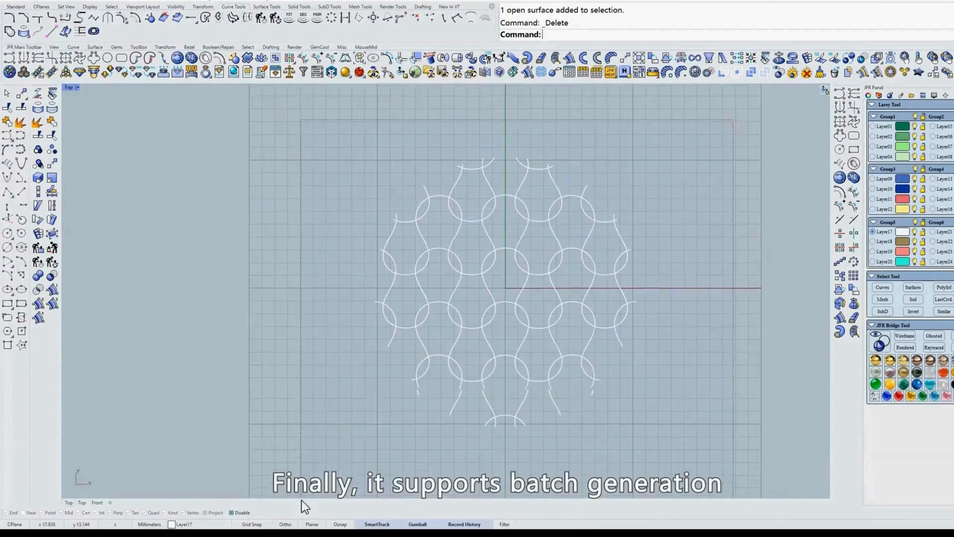
# Create pipes on all the pattern curves at once with JFR Pipe, using diameter 0.8, 8 profile CVs and no caps.
pyautogui.moveTo(735, 141); pyautogui.dragTo(536, 267)
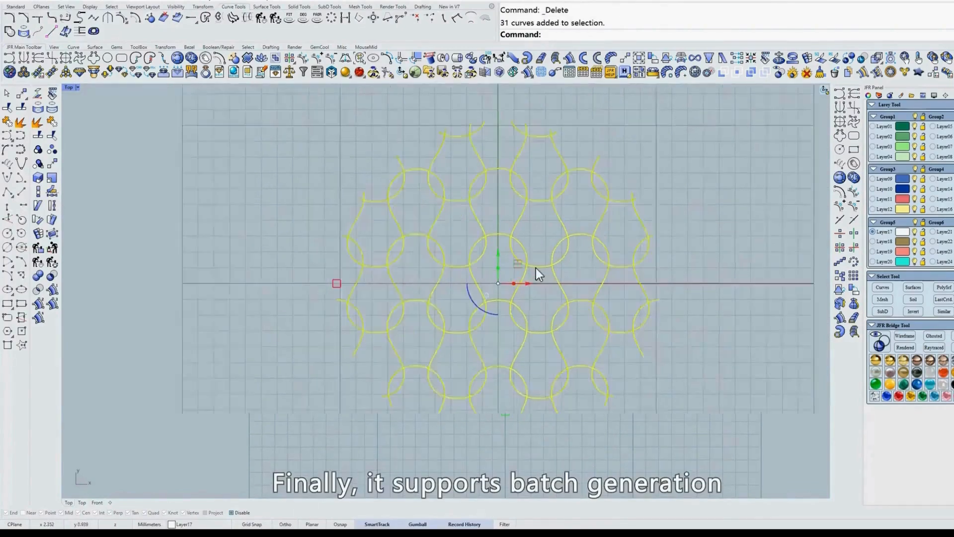
pyautogui.scroll(2, 536, 279)
pyautogui.click(555, 58)
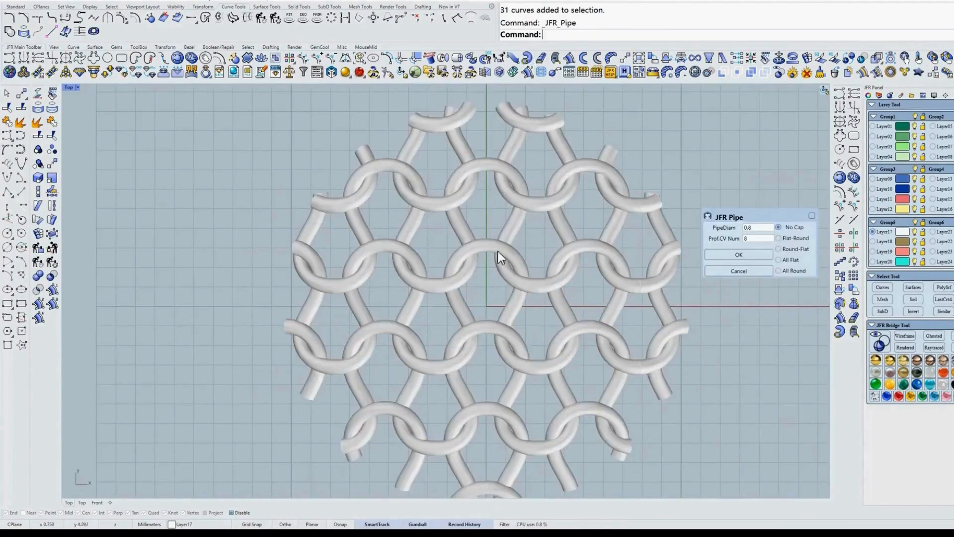
pyautogui.click(756, 254)
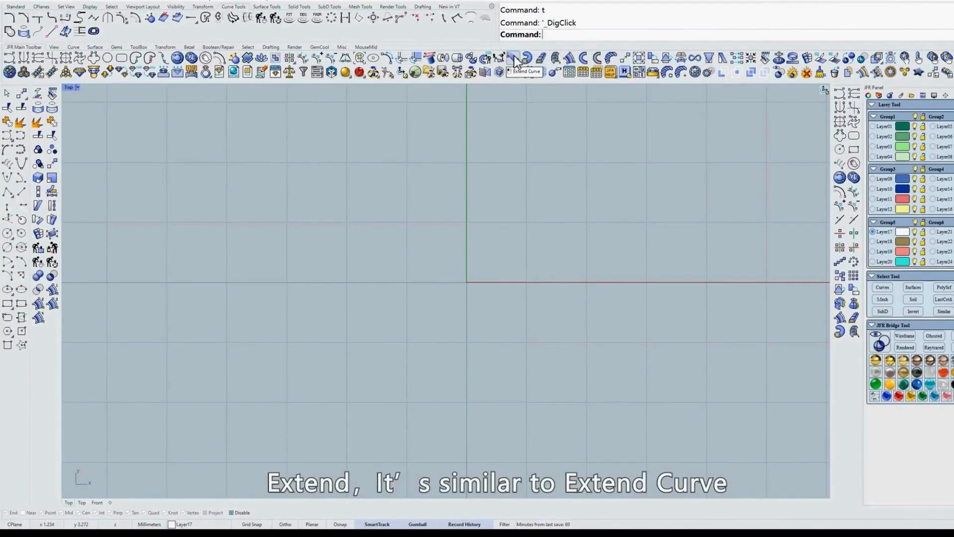
# Draw a circle centred on the origin in the top view and display it shaded.
pyautogui.moveTo(467, 216); pyautogui.dragTo(468, 219, button='right')
pyautogui.write('t')
pyautogui.press('Return')
pyautogui.write('c')
pyautogui.press('Return')
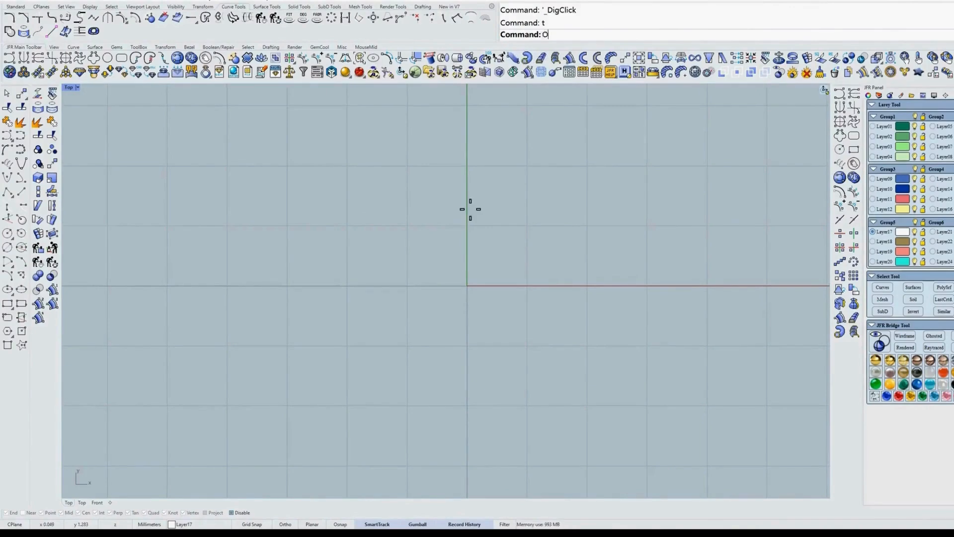
pyautogui.click(469, 322)
pyautogui.write('s')
pyautogui.press('Return')
pyautogui.scroll(8, 499, 294)
# In the front view, extend the circle vertically with JFR Extend, using Number 5 and spacing 0.4199, and show the control points.
pyautogui.write('f')
pyautogui.press('Return')
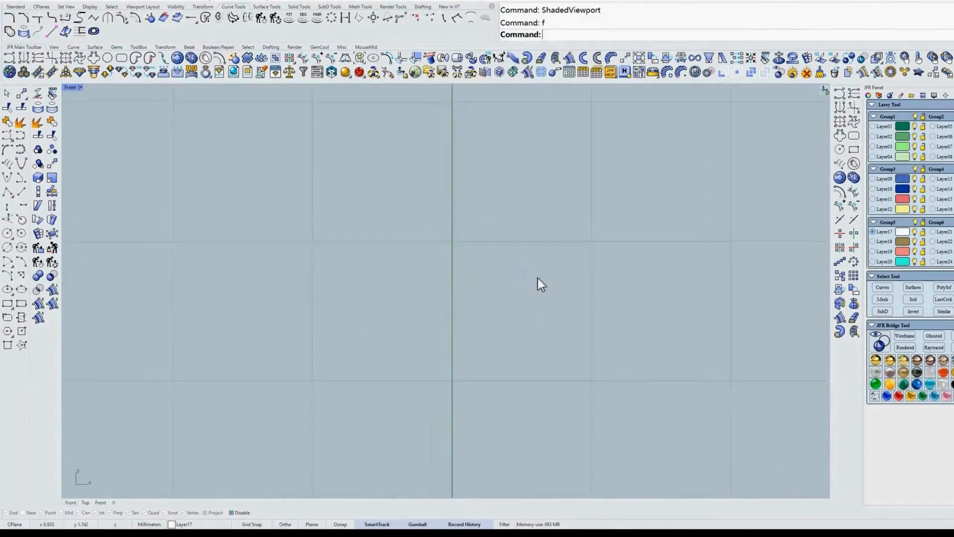
pyautogui.click(569, 356)
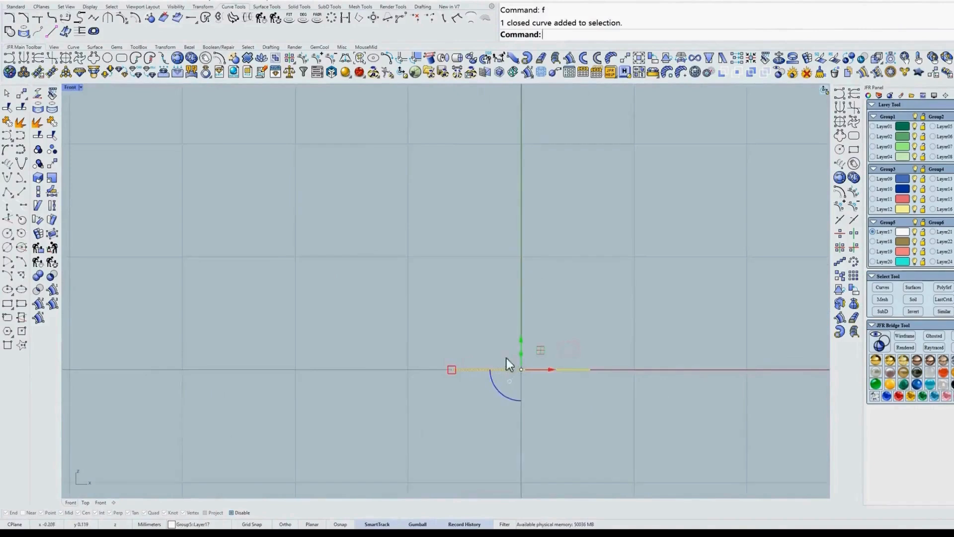
pyautogui.click(555, 72)
pyautogui.moveTo(494, 245); pyautogui.dragTo(684, 246)
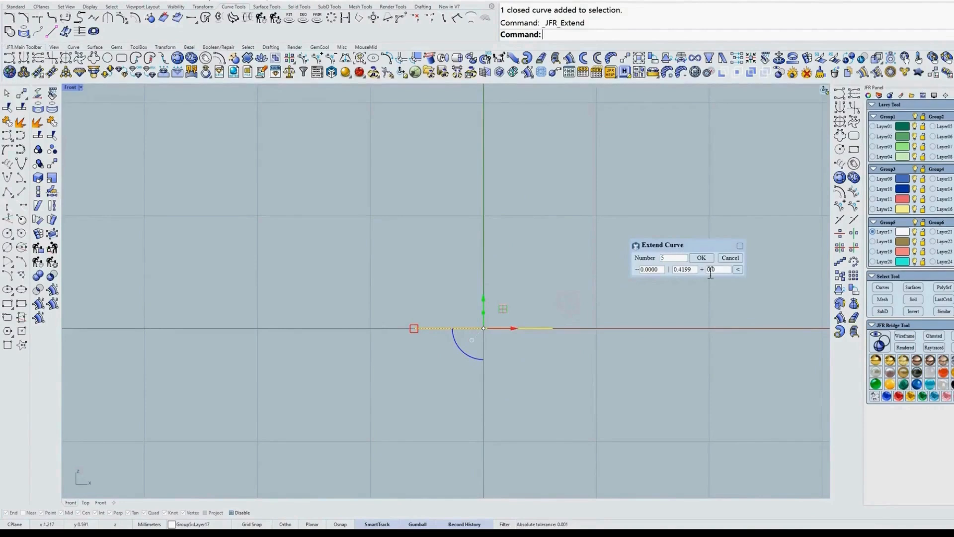
pyautogui.click(701, 257)
pyautogui.write('z')
pyautogui.press('Return')
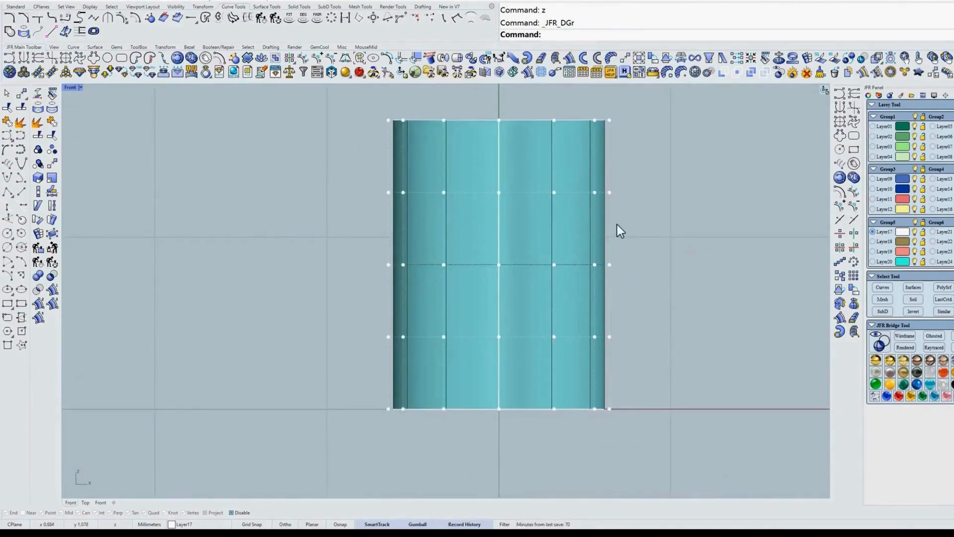
# Undo the extension, restart JFR Extend on the circle and try out horizontal and vertical extension distances in the front view.
pyautogui.hotkey('ctrl', 'z')
pyautogui.moveTo(570, 290); pyautogui.dragTo(535, 243, button='right')
pyautogui.click(541, 58)
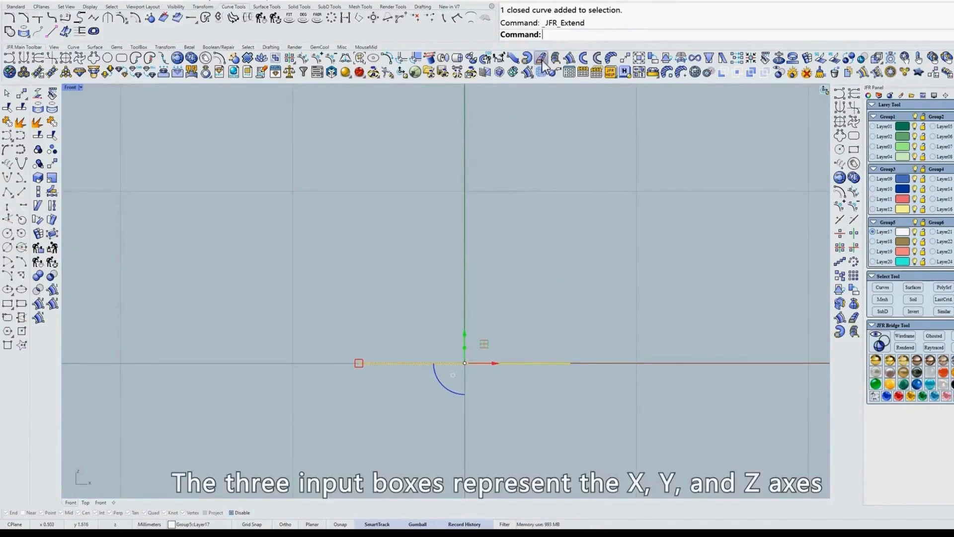
pyautogui.moveTo(505, 243); pyautogui.dragTo(633, 245)
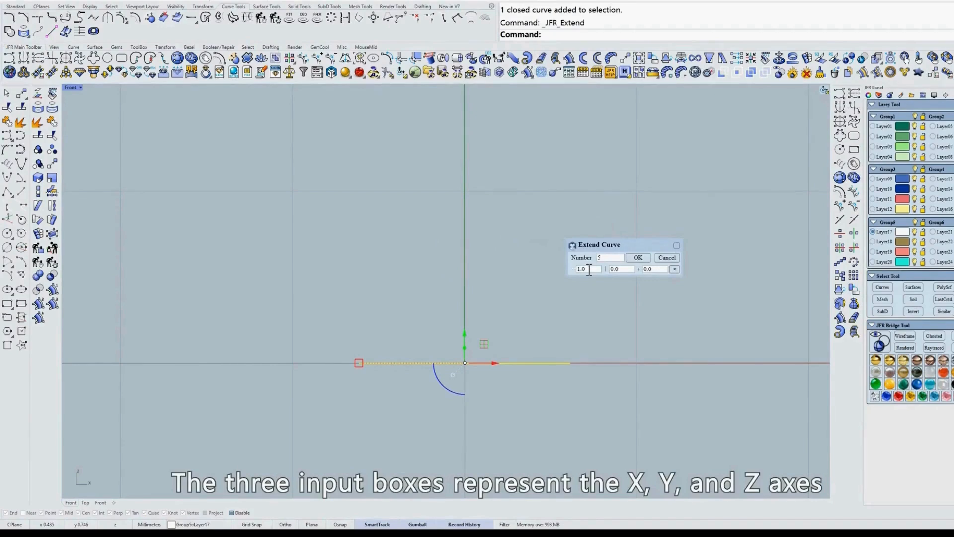
pyautogui.moveTo(589, 269); pyautogui.dragTo(639, 298)
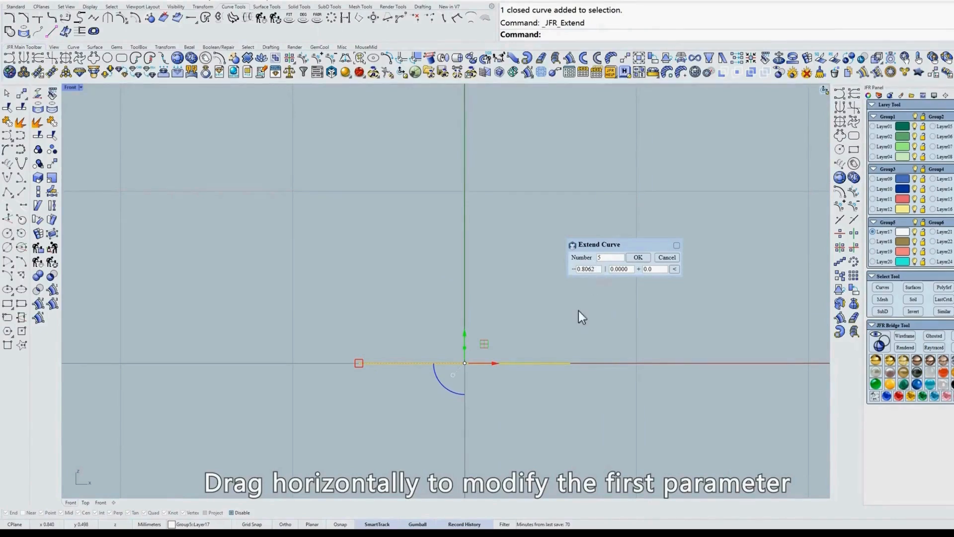
pyautogui.moveTo(535, 333); pyautogui.dragTo(529, 274)
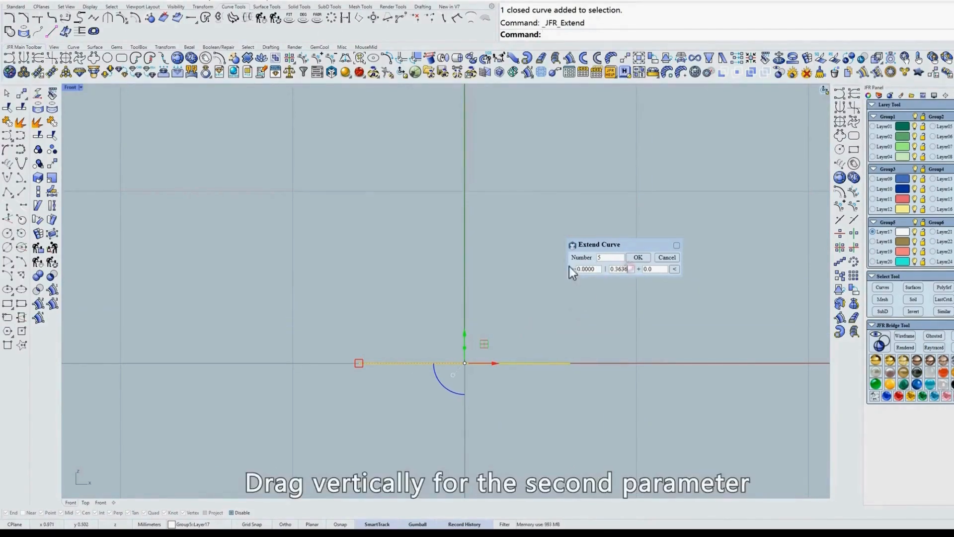
# Extend the circle with the second value set to 0.5 and the third to 1, and show the surface's control points.
pyautogui.click(630, 268)
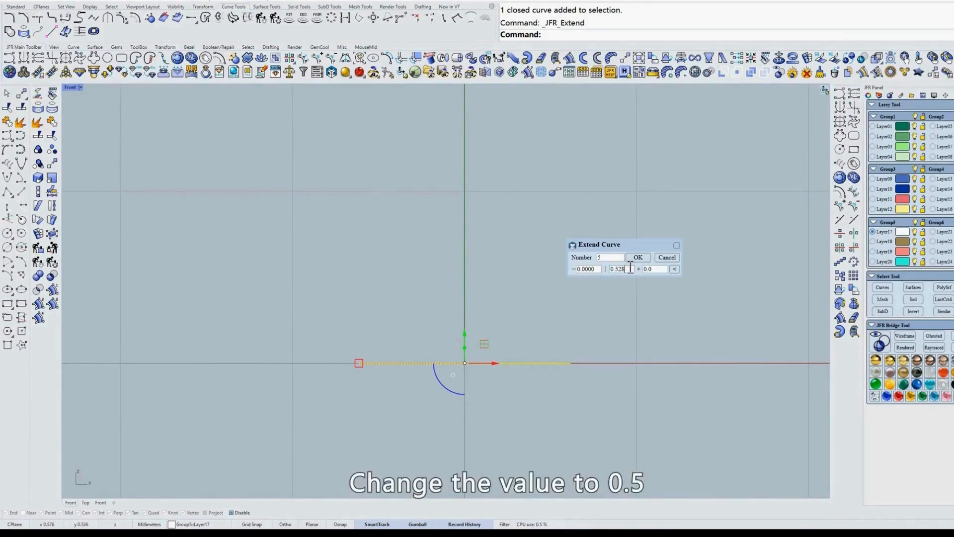
pyautogui.press('Tab')
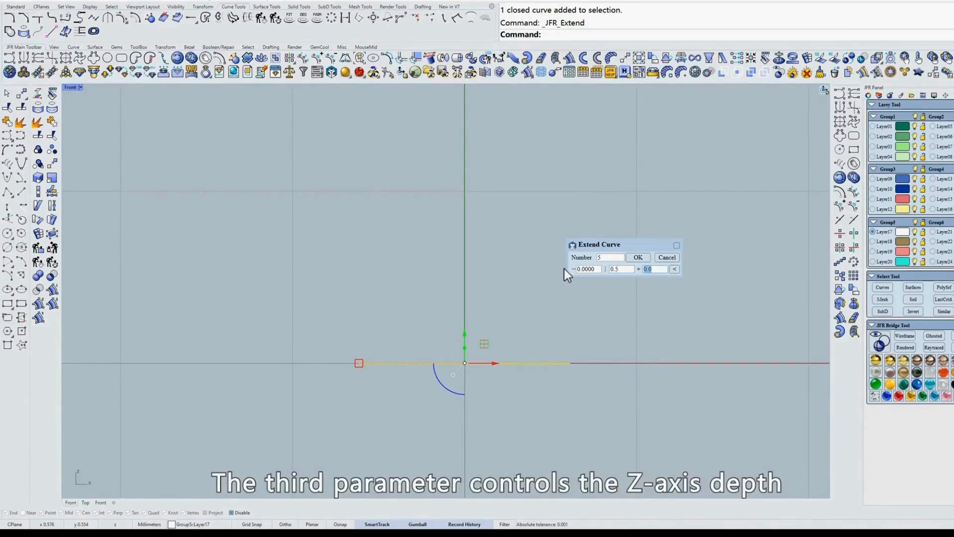
pyautogui.write('1')
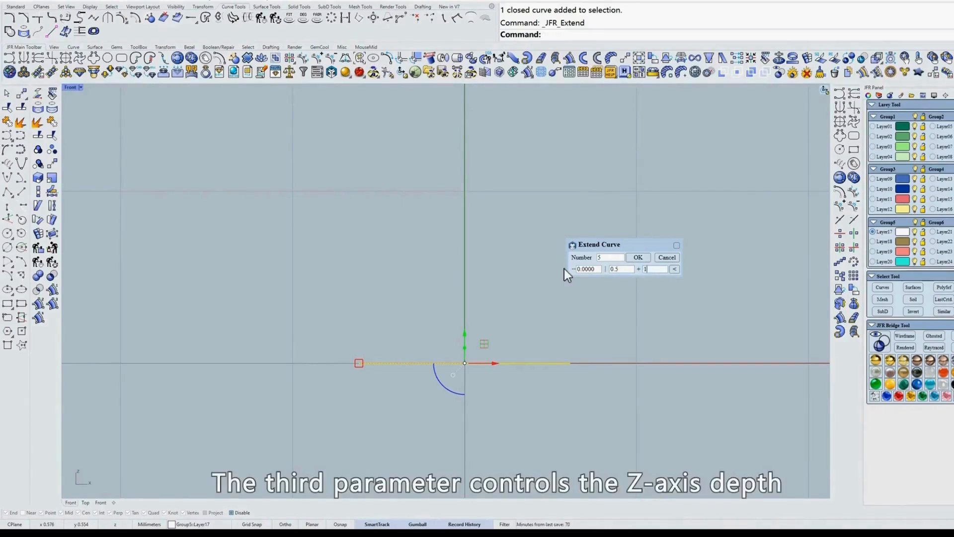
pyautogui.click(638, 257)
pyautogui.scroll(-5, 533, 283)
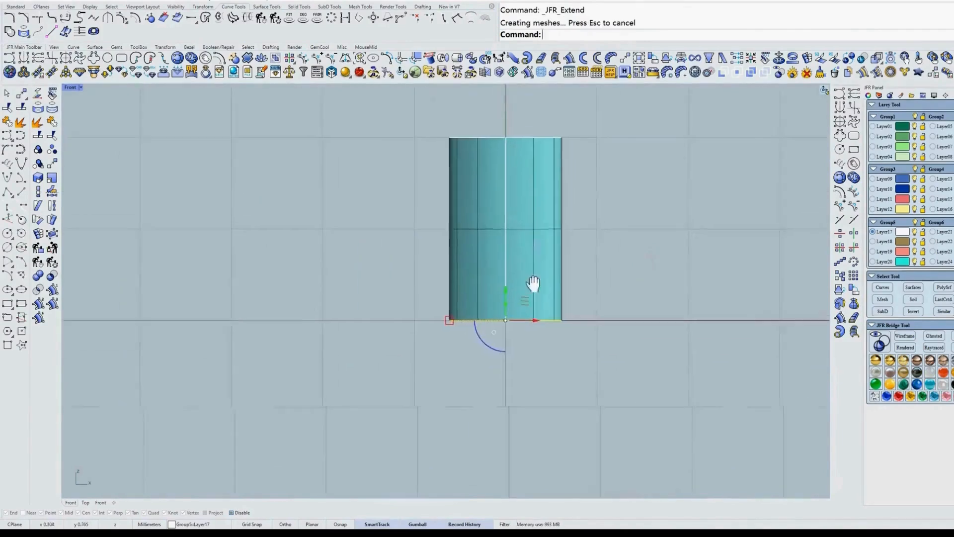
pyautogui.write('z')
pyautogui.press('Return')
pyautogui.scroll(2, 548, 278)
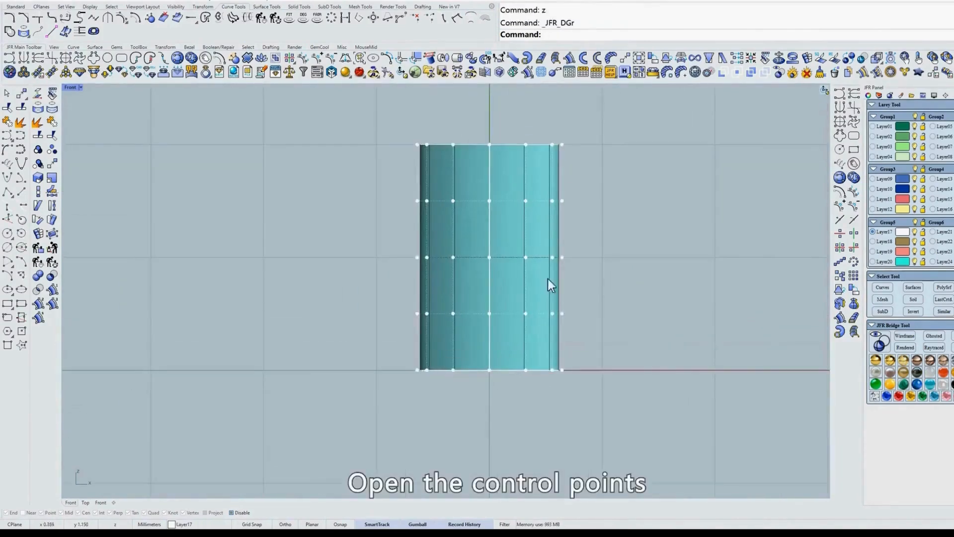
pyautogui.scroll(3, 558, 346)
pyautogui.scroll(-2, 558, 346)
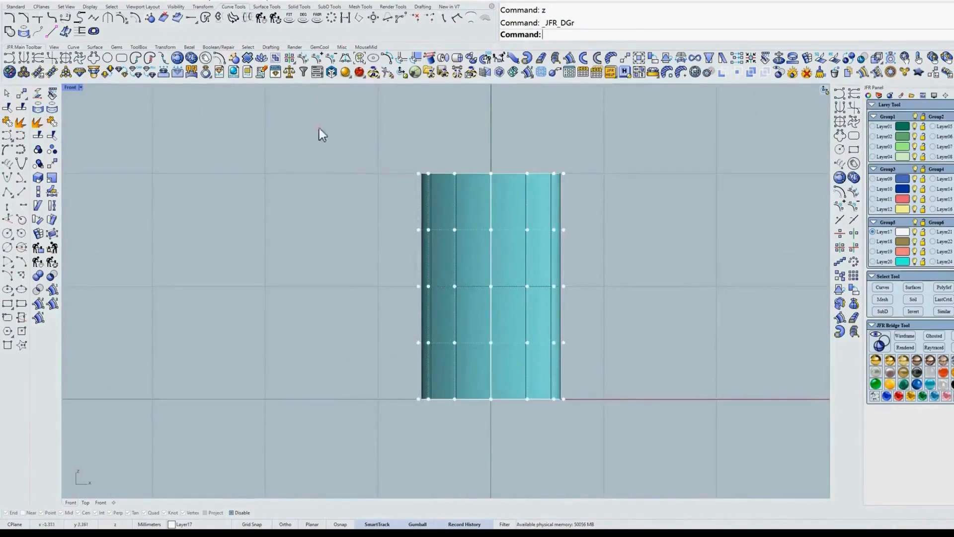
# Capture the area around the extended surface and annotate its lowest control point row spacing with a red arrow and 0.5.
pyautogui.press('F1')
pyautogui.moveTo(318, 126); pyautogui.dragTo(674, 453)
pyautogui.click(527, 463)
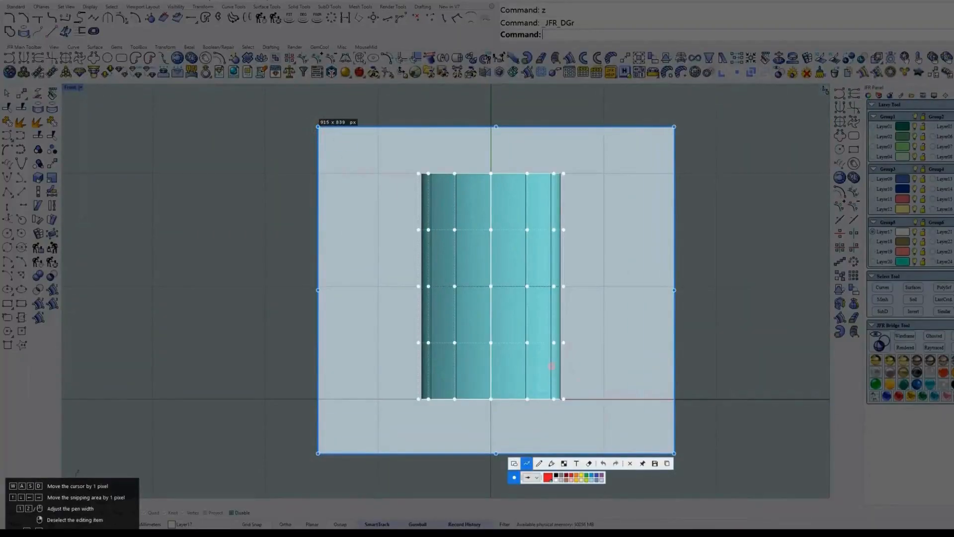
pyautogui.moveTo(551, 366)
pyautogui.mouseDown()
pyautogui.moveTo(600, 358)
pyautogui.moveTo(641, 382)
pyautogui.mouseUp()
pyautogui.click(540, 463)
pyautogui.click(613, 383)
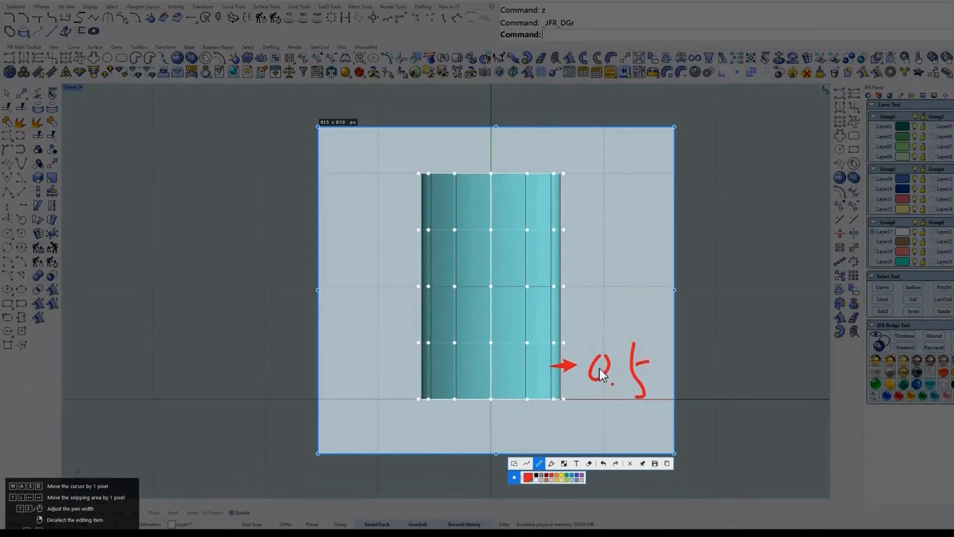
pyautogui.press('Escape')
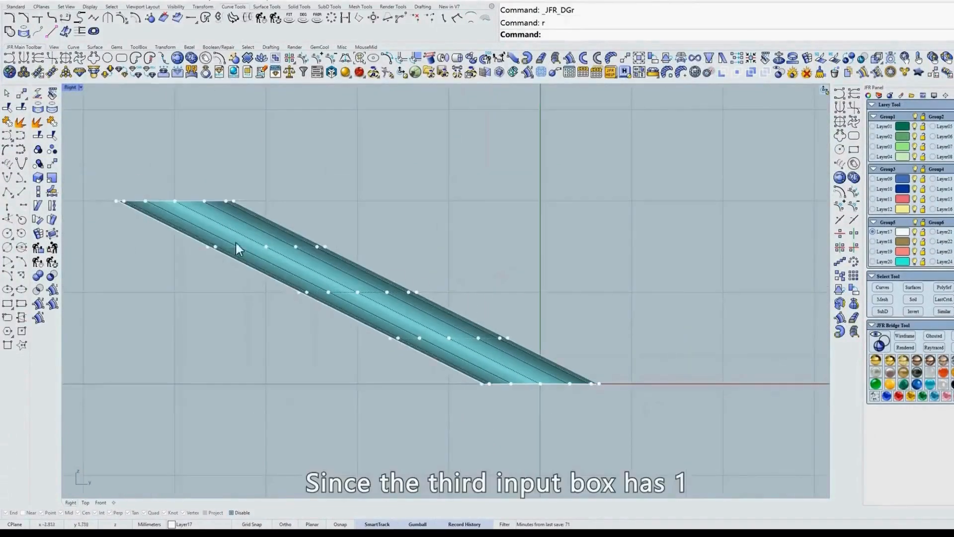
# Capture the slanted surface in the right view and mark the intervals between its control point rows with red strokes.
pyautogui.press('F1')
pyautogui.moveTo(91, 152); pyautogui.dragTo(626, 442)
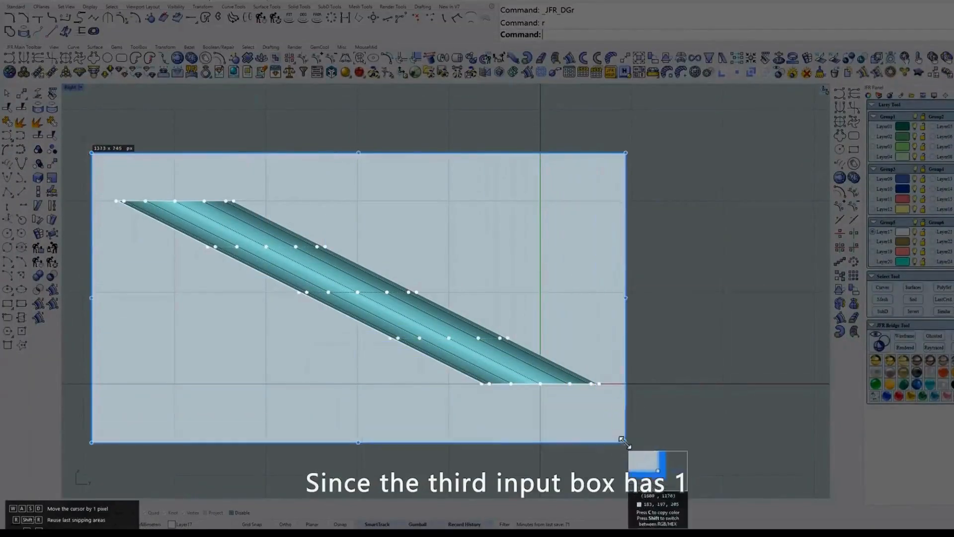
pyautogui.click(491, 453)
pyautogui.moveTo(457, 369); pyautogui.dragTo(453, 392)
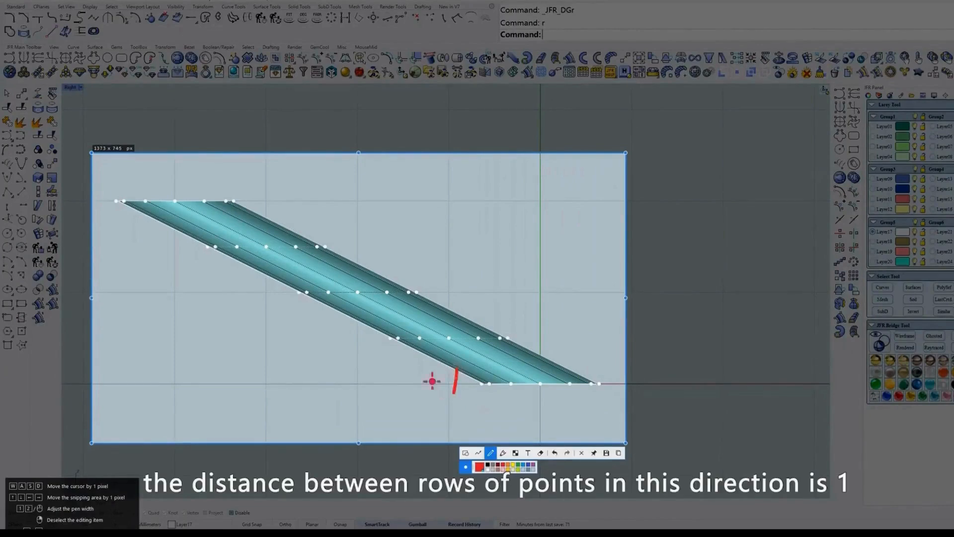
pyautogui.moveTo(343, 316); pyautogui.dragTo(342, 346)
pyautogui.moveTo(259, 271); pyautogui.dragTo(257, 303)
pyautogui.moveTo(179, 243); pyautogui.dragTo(176, 262)
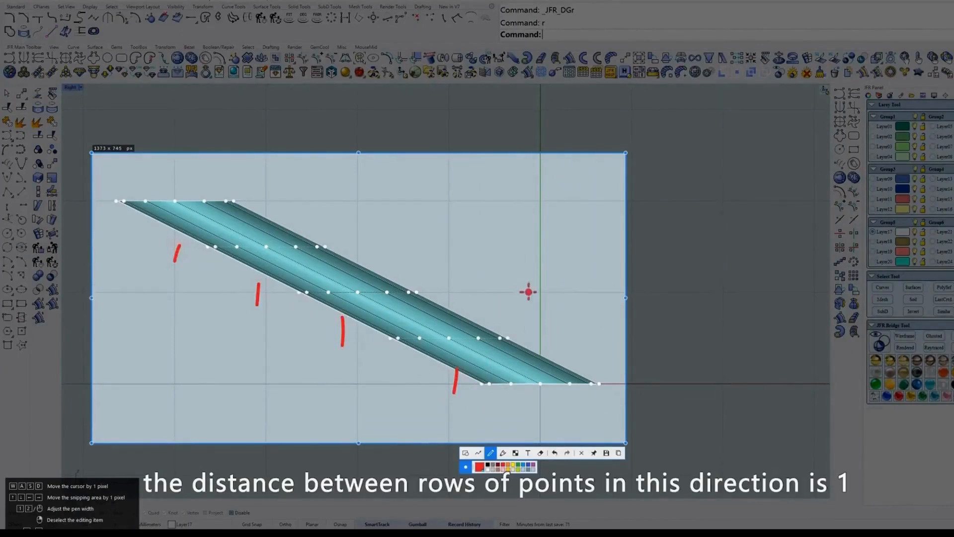
pyautogui.press('Escape')
# Undo the extension and extend the circle again with JFR Extend, number 5, using the free-direction mode along a freely picked diagonal.
pyautogui.write('f')
pyautogui.hotkey('ctrl', 'z')
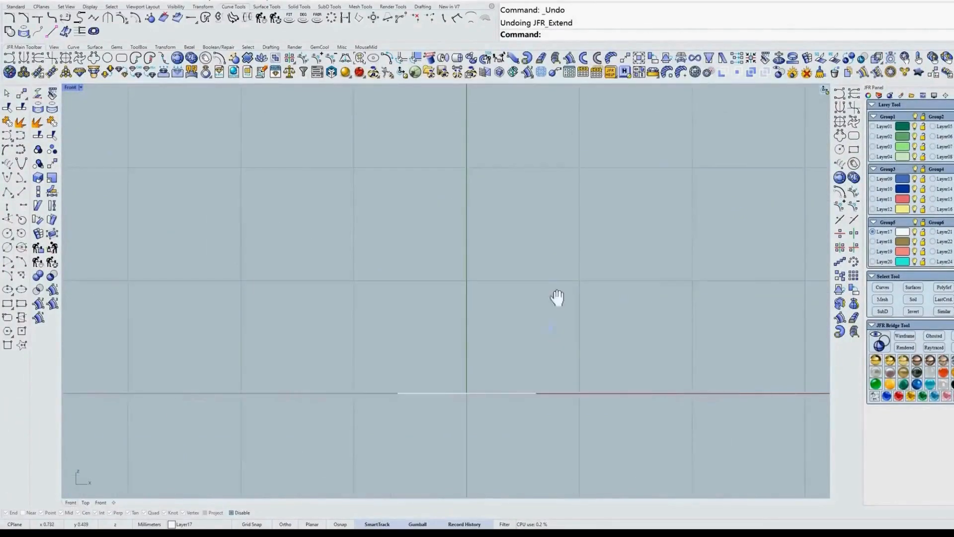
pyautogui.click(541, 58)
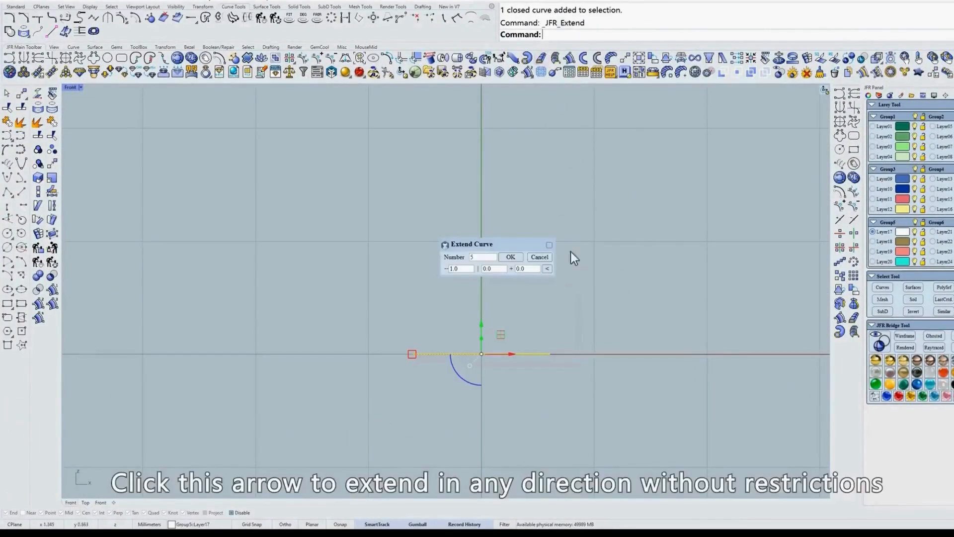
pyautogui.moveTo(517, 244); pyautogui.dragTo(686, 257)
pyautogui.click(716, 284)
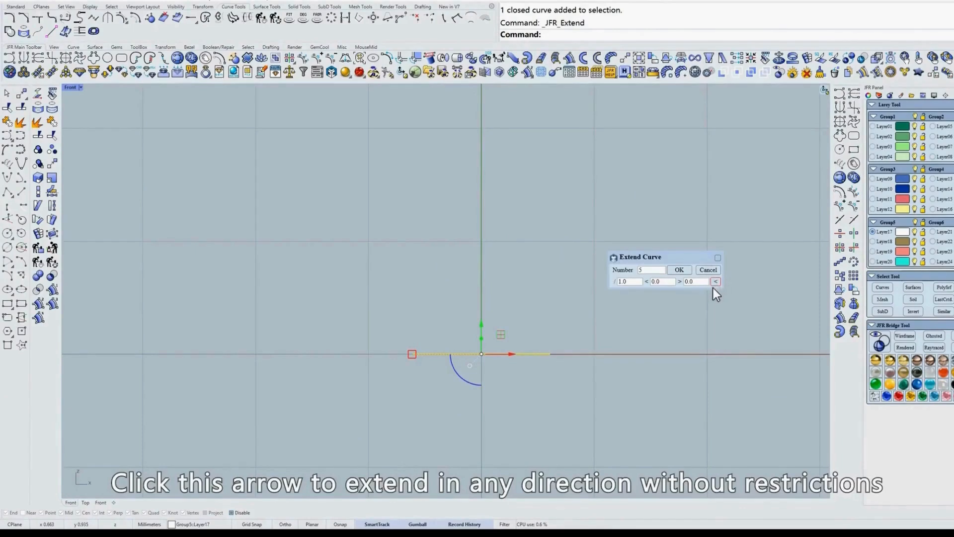
pyautogui.click(532, 334)
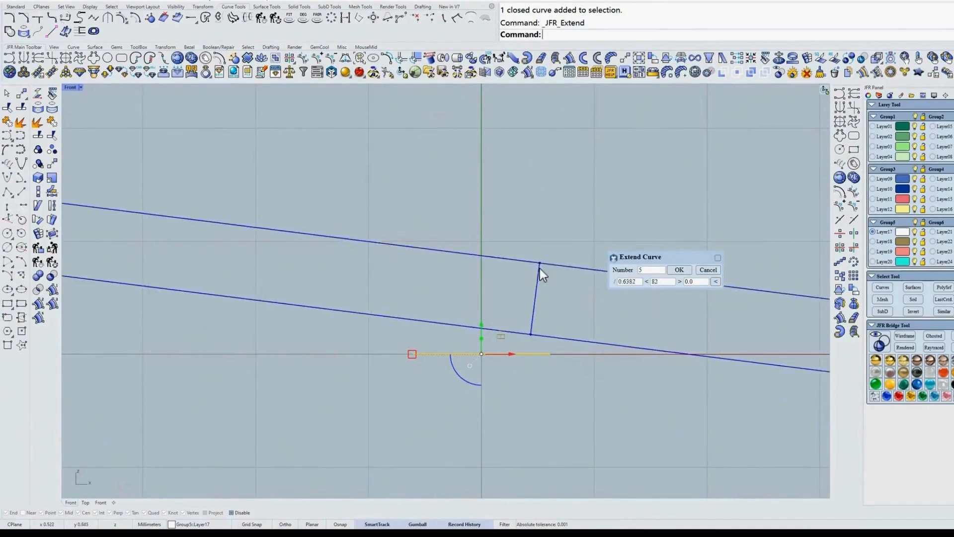
pyautogui.click(678, 269)
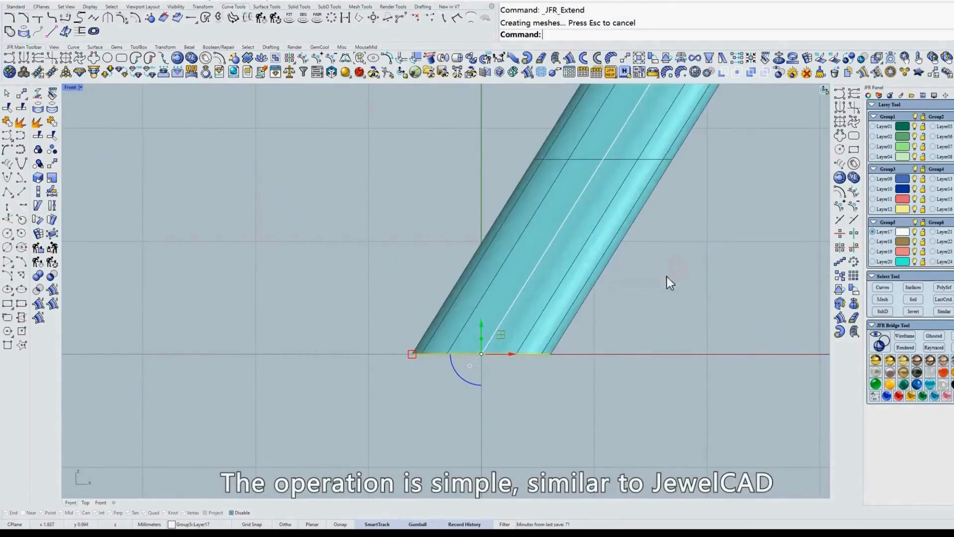
pyautogui.scroll(-3, 583, 242)
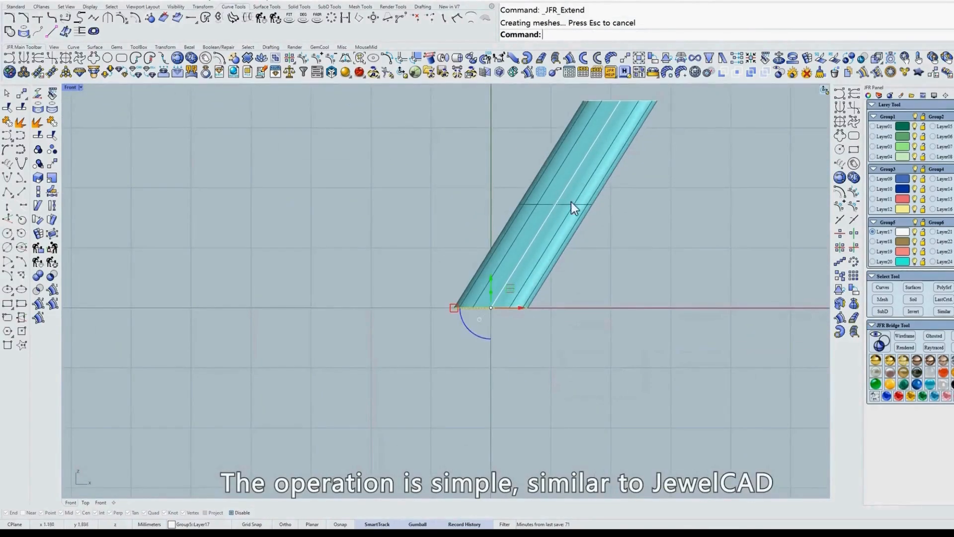
pyautogui.scroll(2, 571, 202)
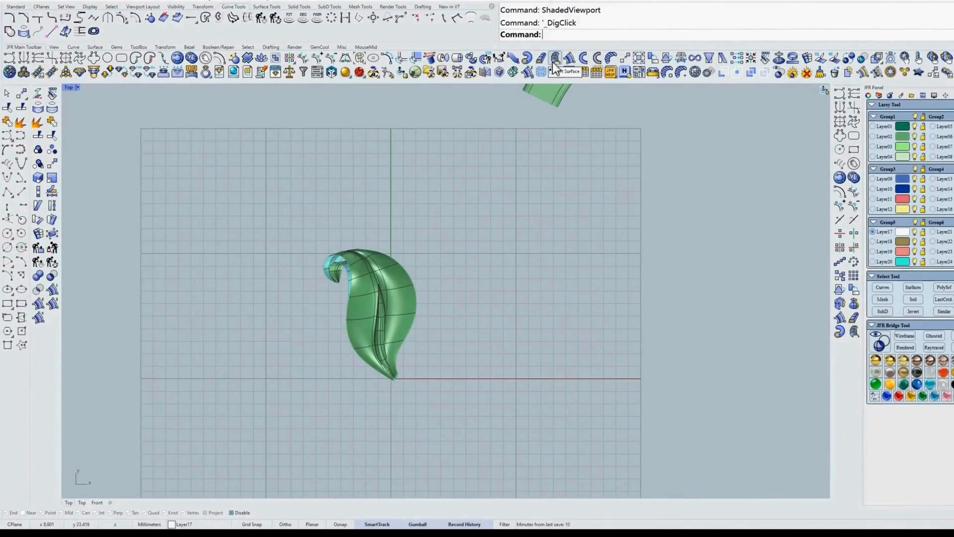
# Look at the Loft Surface rail type in the JFR Rail tool and cancel without generating anything.
pyautogui.click(569, 59)
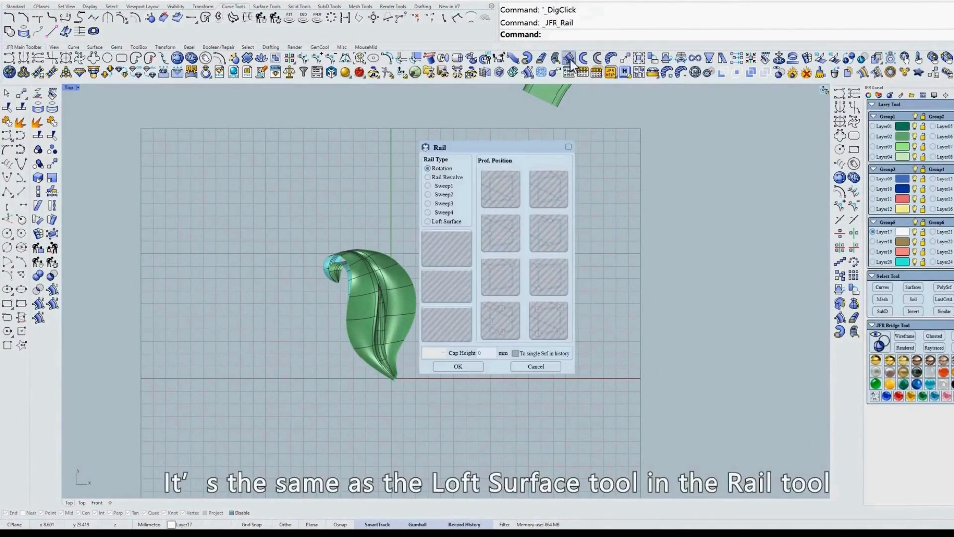
pyautogui.click(430, 221)
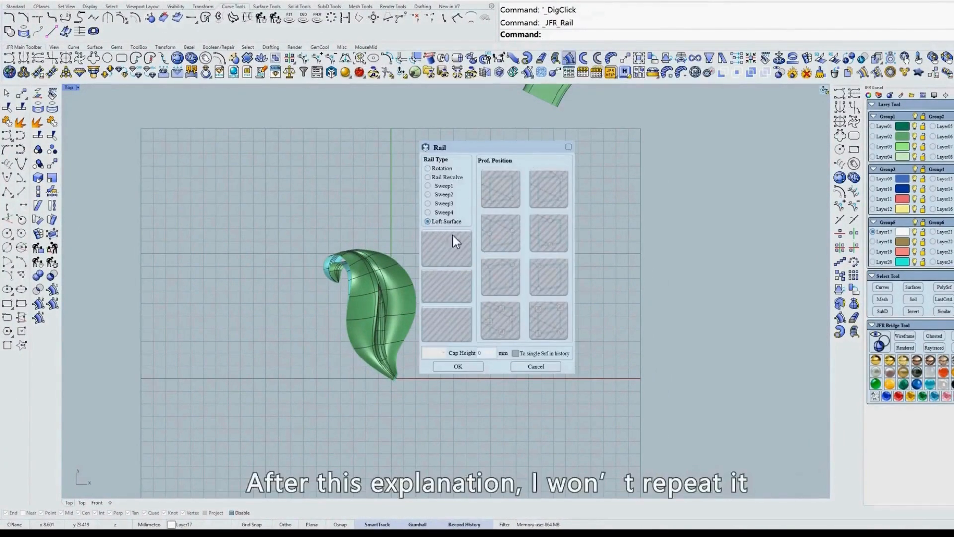
pyautogui.click(529, 366)
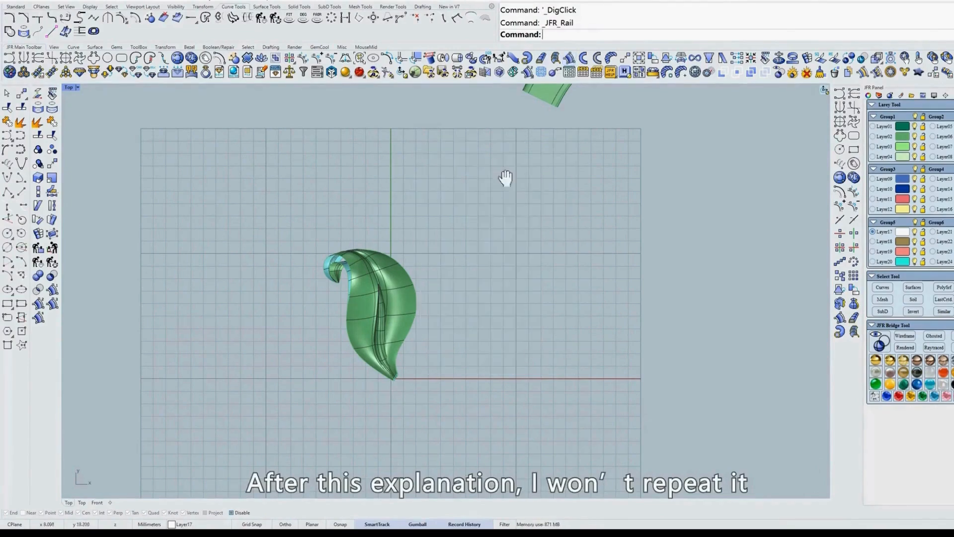
# Start JFR Loft Surface on the leaf in the front view and connect the upper and lower leaf surfaces along one side.
pyautogui.moveTo(505, 179); pyautogui.dragTo(507, 208, button='right')
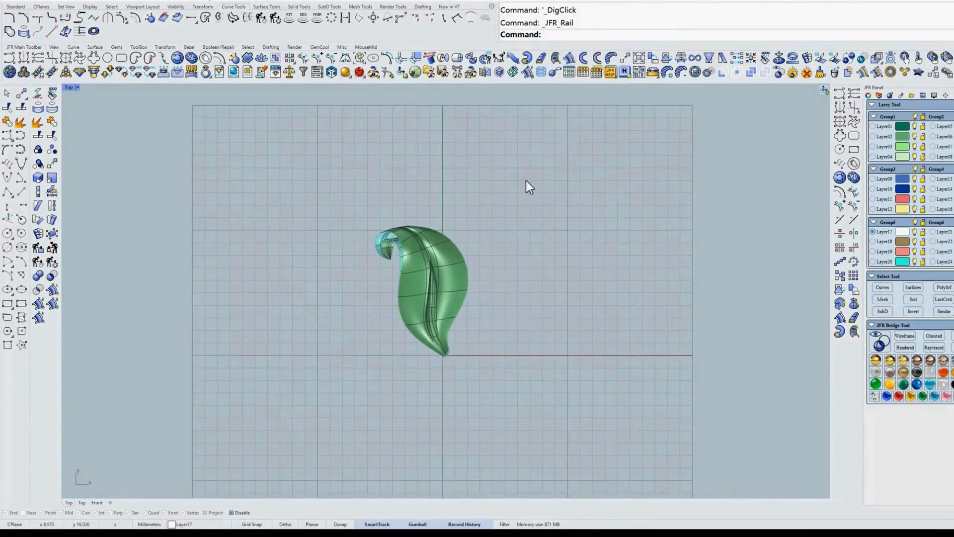
pyautogui.write('f')
pyautogui.press('Return')
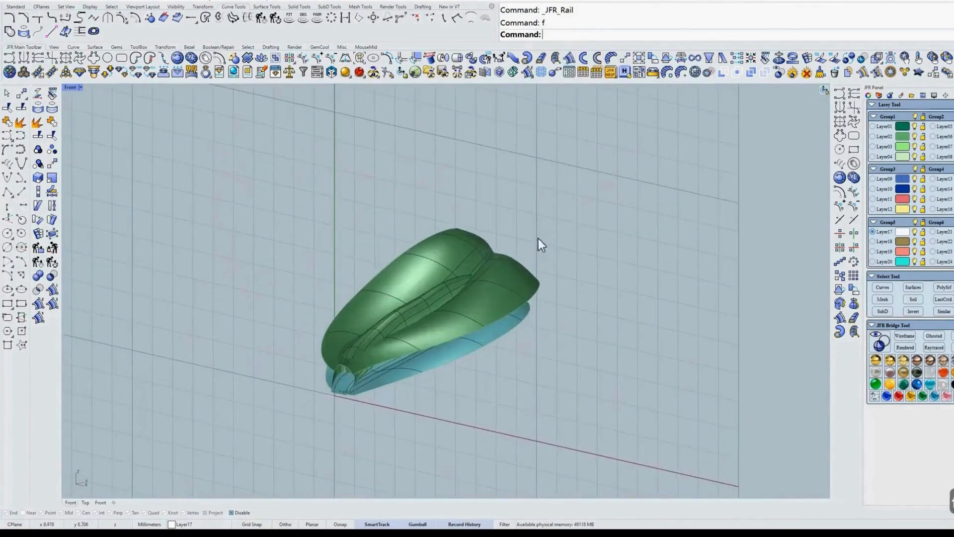
pyautogui.click(558, 59)
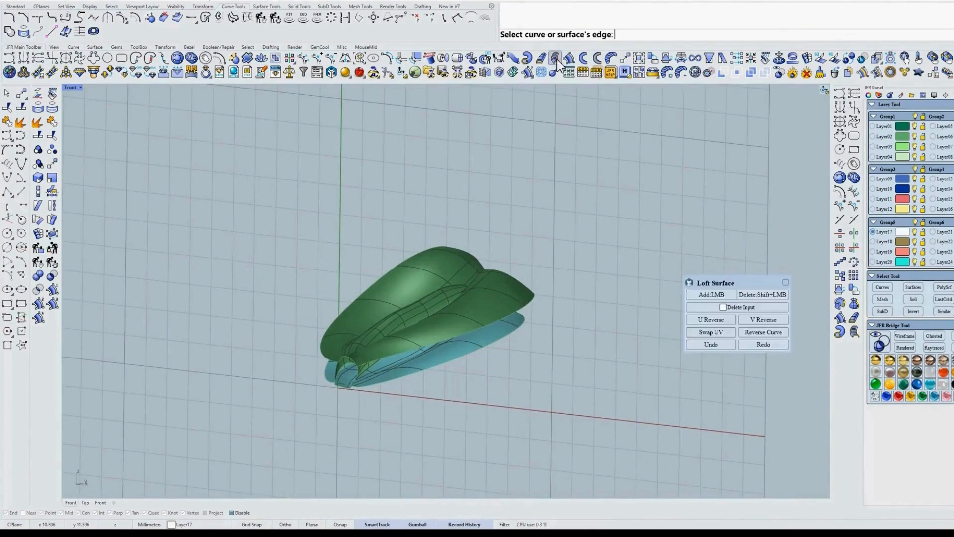
pyautogui.moveTo(517, 241); pyautogui.dragTo(490, 291, button='right')
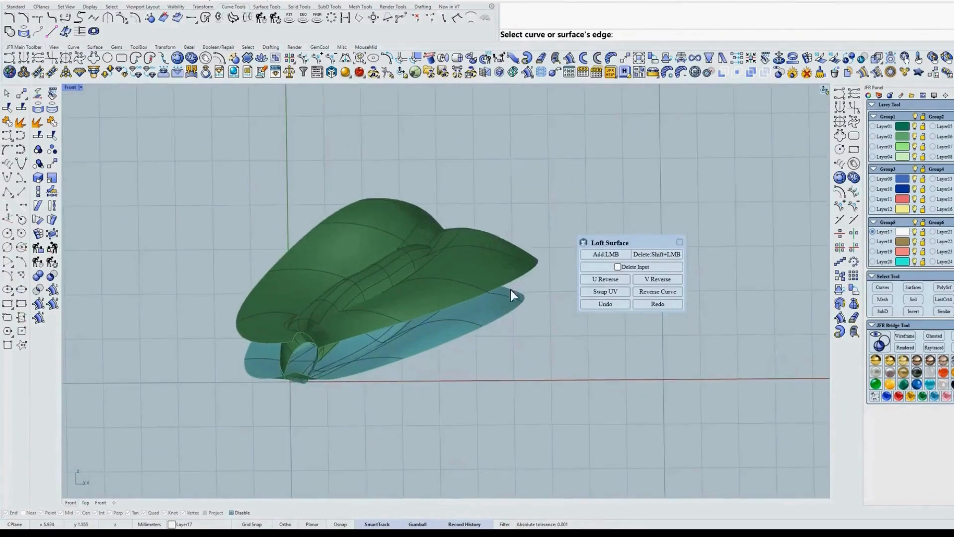
pyautogui.click(512, 282)
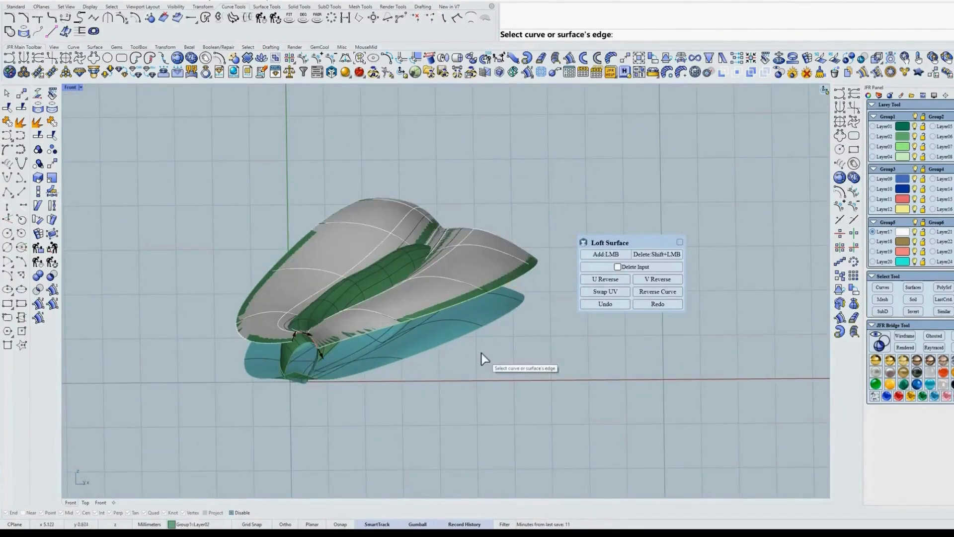
pyautogui.moveTo(485, 358); pyautogui.dragTo(494, 277, button='right')
pyautogui.click(510, 322)
pyautogui.moveTo(505, 309); pyautogui.dragTo(488, 282, button='right')
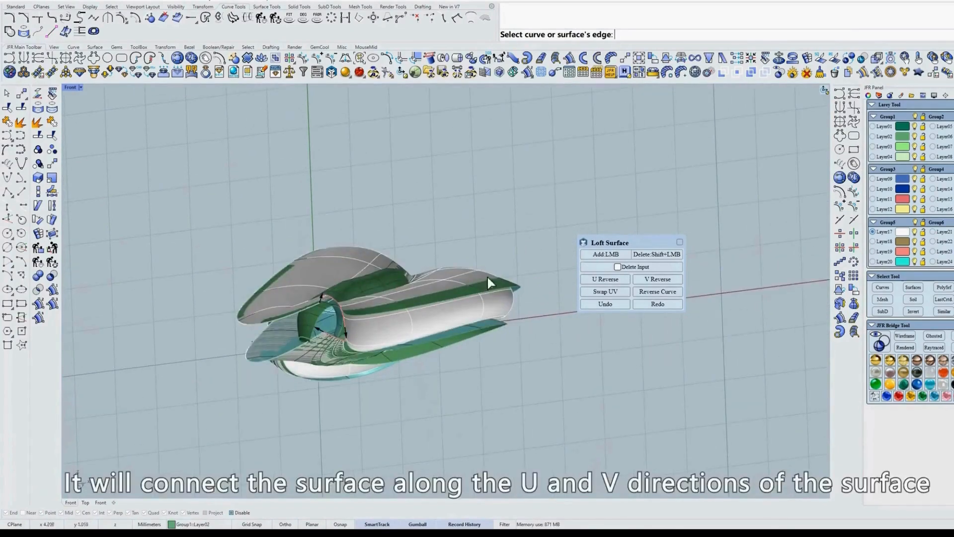
pyautogui.moveTo(488, 325); pyautogui.dragTo(390, 335, button='right')
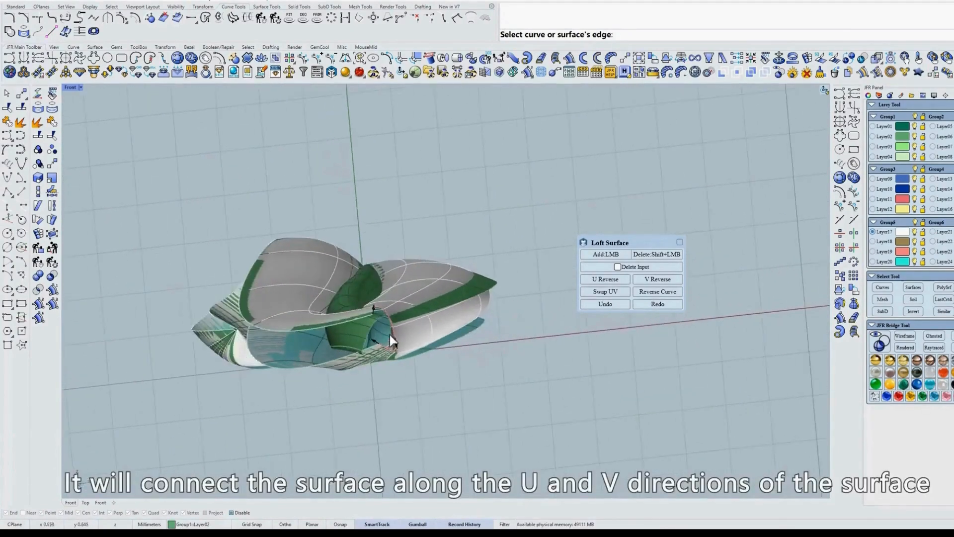
# Connect the leaf surfaces along the opposite side by adding the lower surface's edge, and generate the loft surface.
pyautogui.scroll(5, 383, 352)
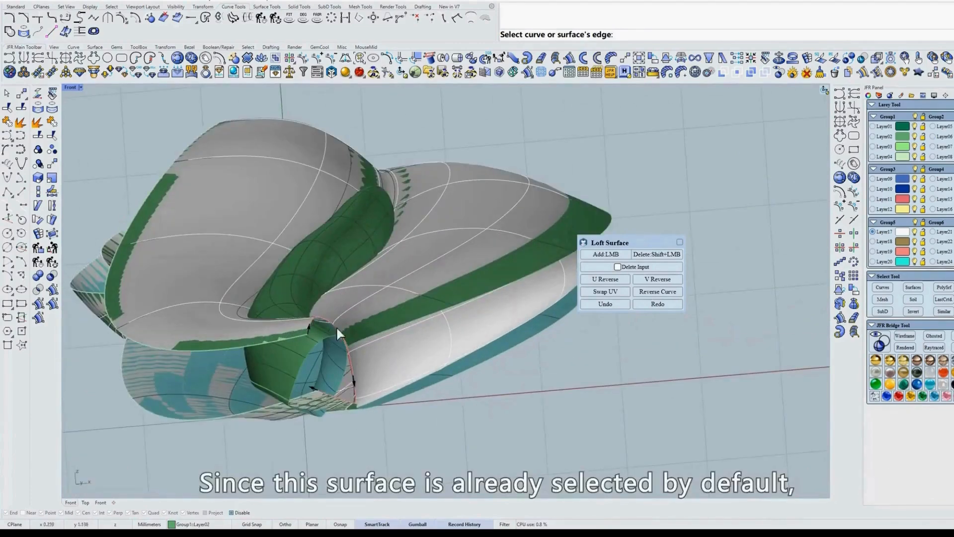
pyautogui.keyDown('shift'); pyautogui.moveTo(344, 383); pyautogui.dragTo(460, 347, button='right'); pyautogui.keyUp('shift')
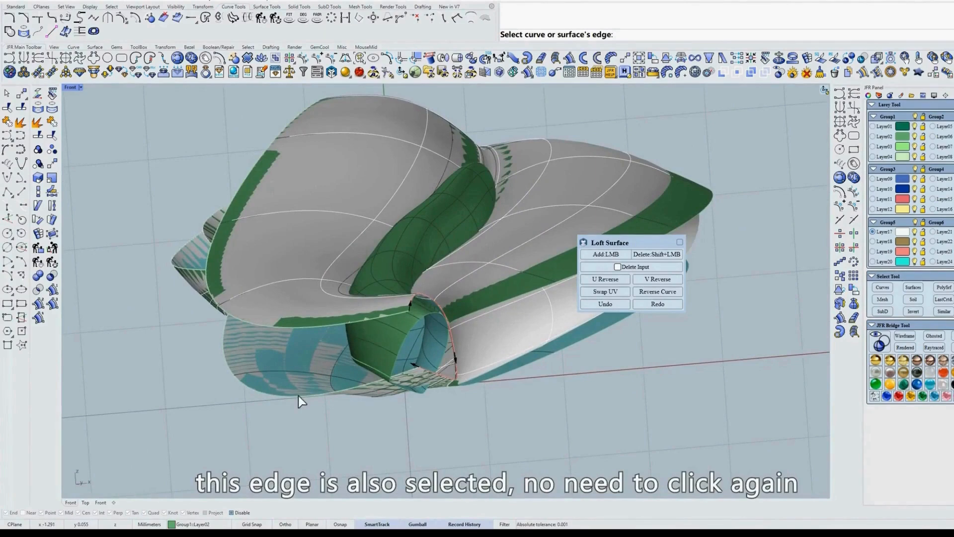
pyautogui.click(289, 327)
pyautogui.scroll(-6, 299, 335)
pyautogui.moveTo(298, 335); pyautogui.dragTo(411, 306, button='right')
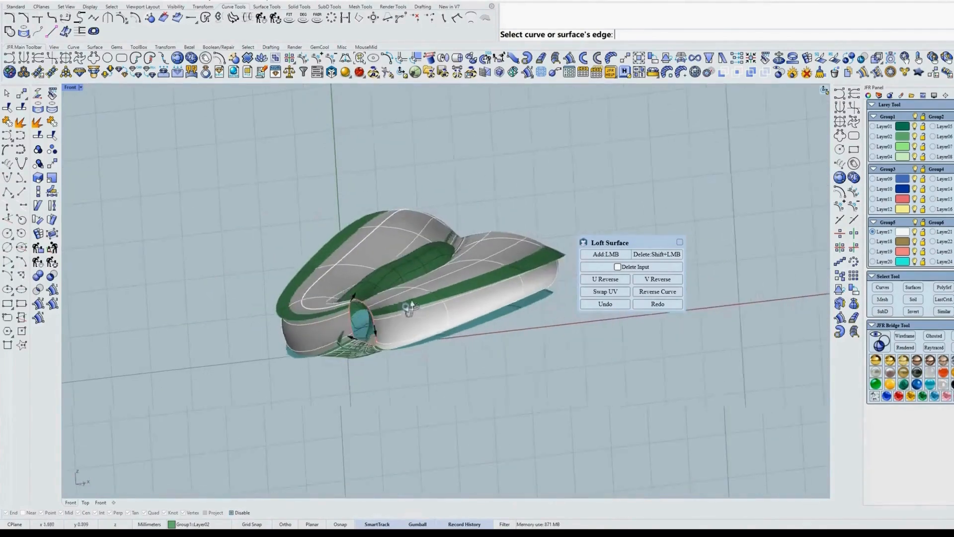
pyautogui.press('Return')
# Move the lofted leaf surface sideways in the top view, clear of the original green surfaces.
pyautogui.scroll(-4, 411, 307)
pyautogui.click(467, 312)
pyautogui.write('t')
pyautogui.press('Return')
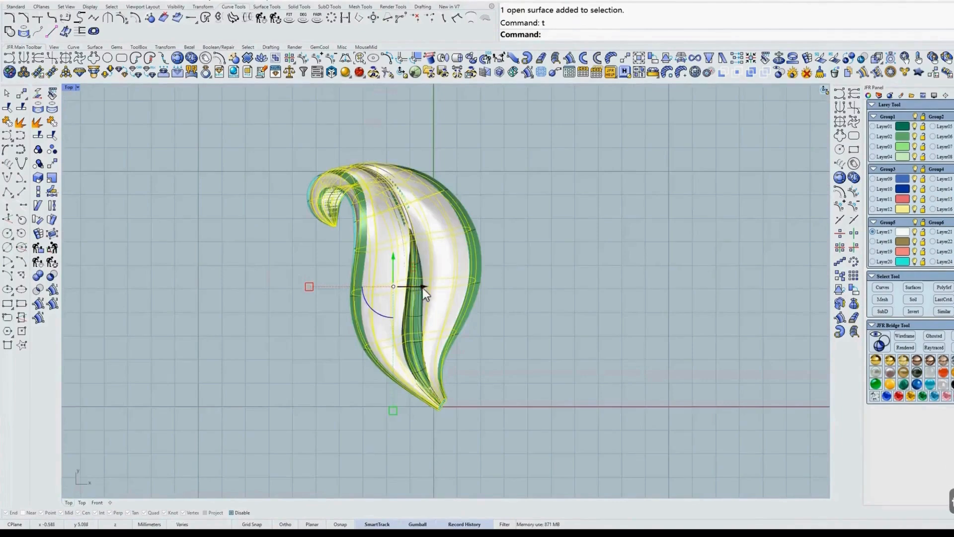
pyautogui.moveTo(423, 287); pyautogui.dragTo(239, 296)
pyautogui.press('alt')
pyautogui.moveTo(239, 296); pyautogui.dragTo(330, 341, button='right')
pyautogui.scroll(5, 331, 341)
pyautogui.click(425, 373)
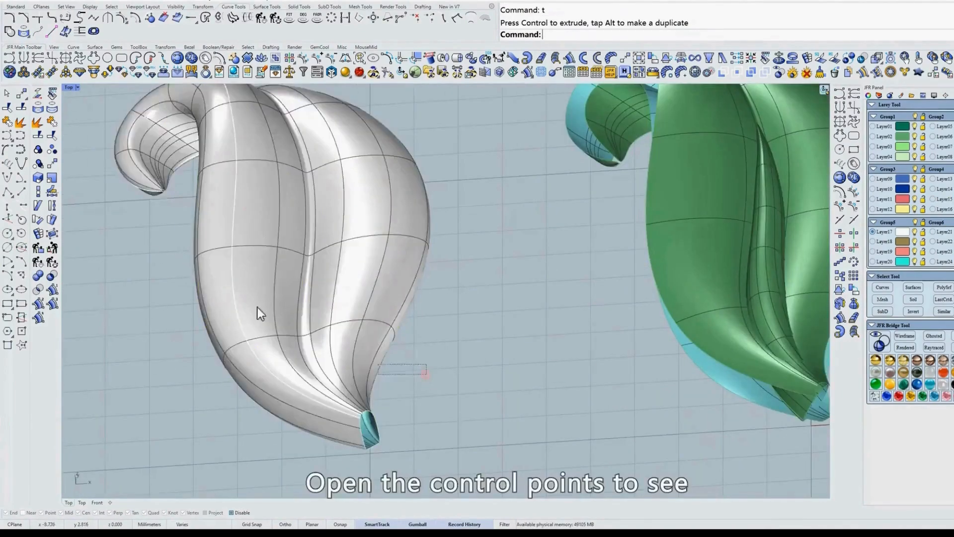
# Show the control points of the lofted leaf surface and examine their layout in wireframe and shaded display.
pyautogui.click(257, 307)
pyautogui.click(303, 60)
pyautogui.moveTo(468, 338); pyautogui.dragTo(437, 266, button='right')
pyautogui.write('w')
pyautogui.press('Return')
pyautogui.moveTo(388, 306); pyautogui.dragTo(366, 294, button='right')
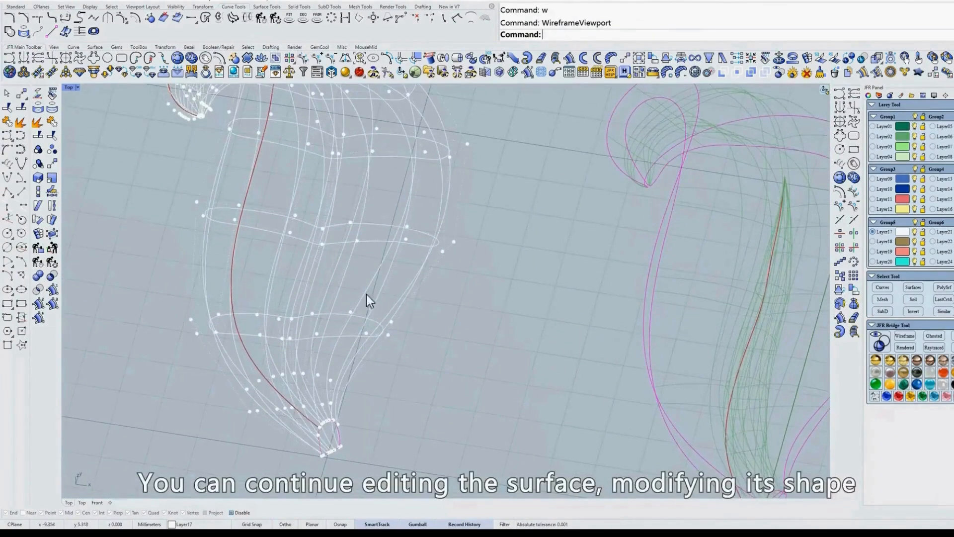
pyautogui.moveTo(366, 293); pyautogui.dragTo(426, 336)
pyautogui.hotkey('ctrl', 'alt', 's')
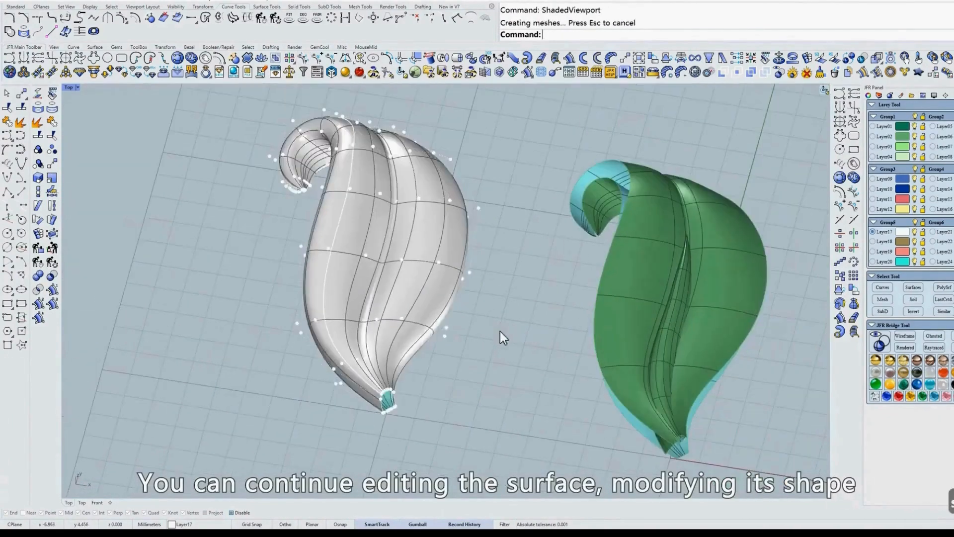
# Hide the control points and delete the lofted surface beside the original leaf surfaces.
pyautogui.hotkey('ctrl', 'z')
pyautogui.press('Escape')
pyautogui.click(416, 282)
pyautogui.hotkey('alt', 'e')
pyautogui.press('d')
# Restart JFR Loft Surface, connect the upper and lower leaf surfaces along one side and pick their edges a second time to crease them.
pyautogui.moveTo(438, 242); pyautogui.dragTo(603, 269, button='right')
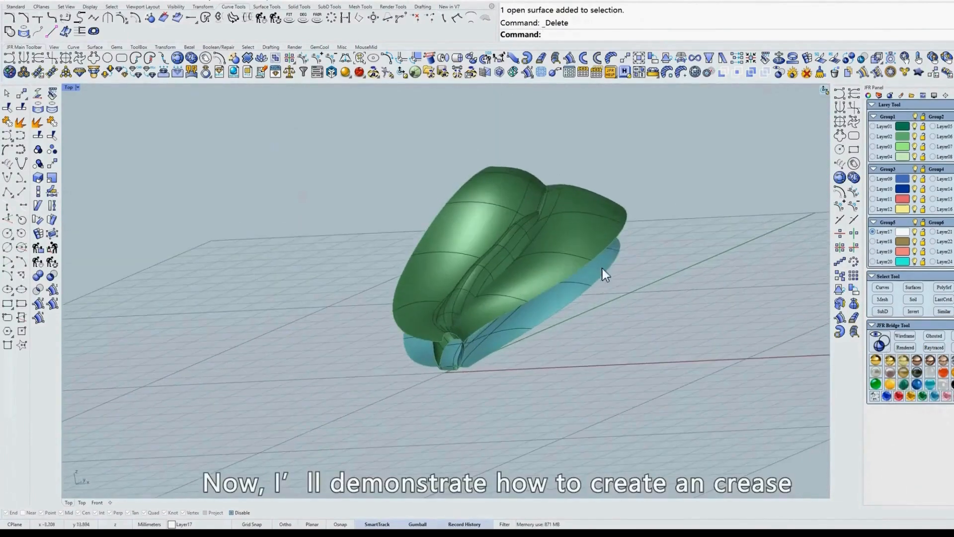
pyautogui.click(557, 67)
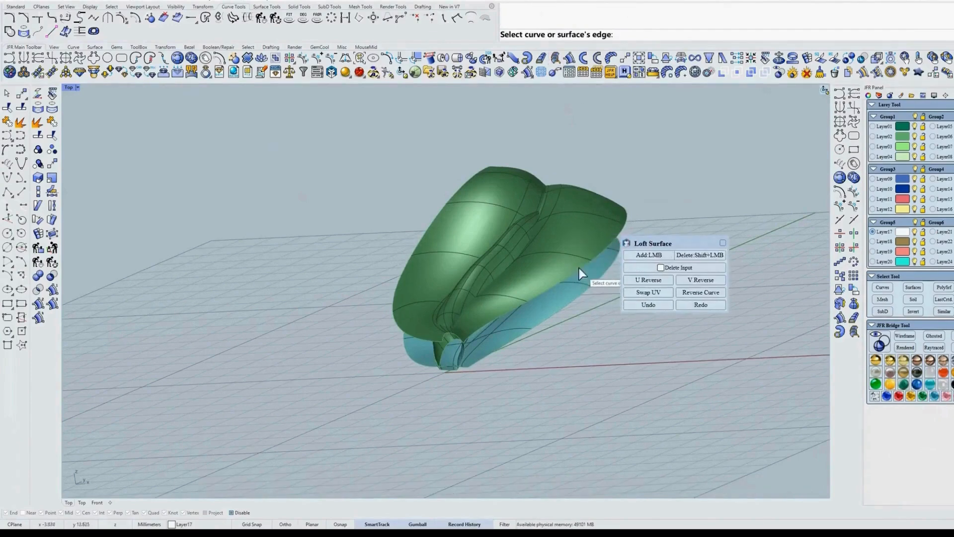
pyautogui.moveTo(580, 267)
pyautogui.mouseDown(button='right')
pyautogui.moveTo(574, 244)
pyautogui.moveTo(571, 277)
pyautogui.mouseUp(button='right')
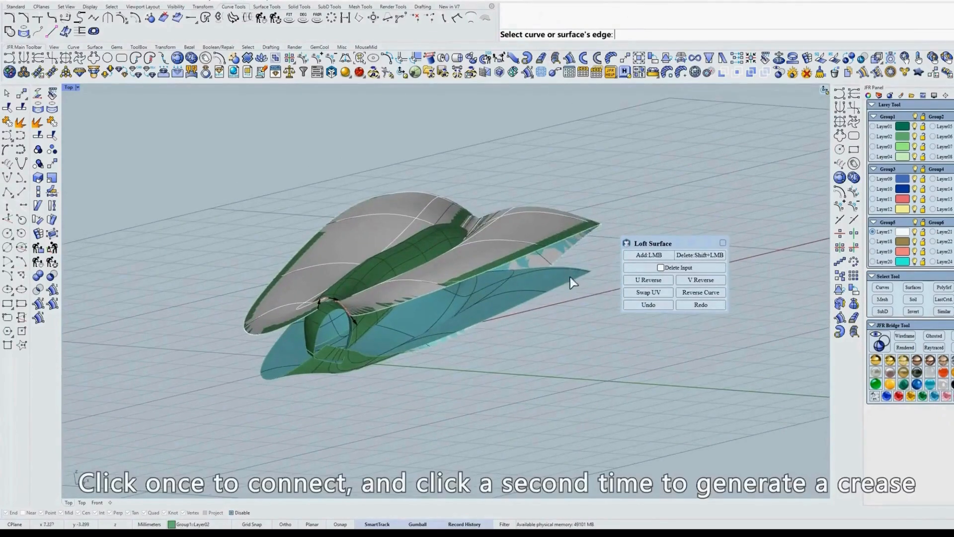
pyautogui.click(571, 282)
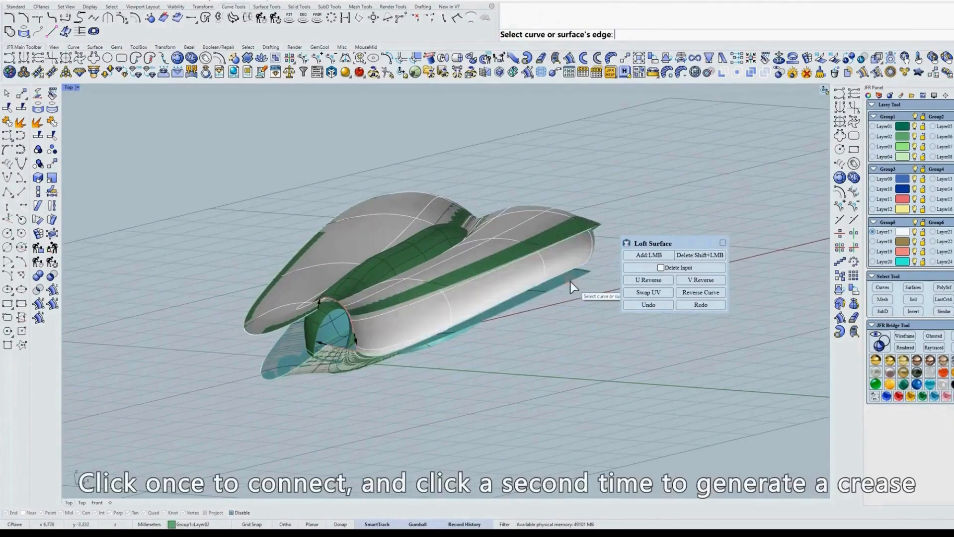
pyautogui.click(582, 231)
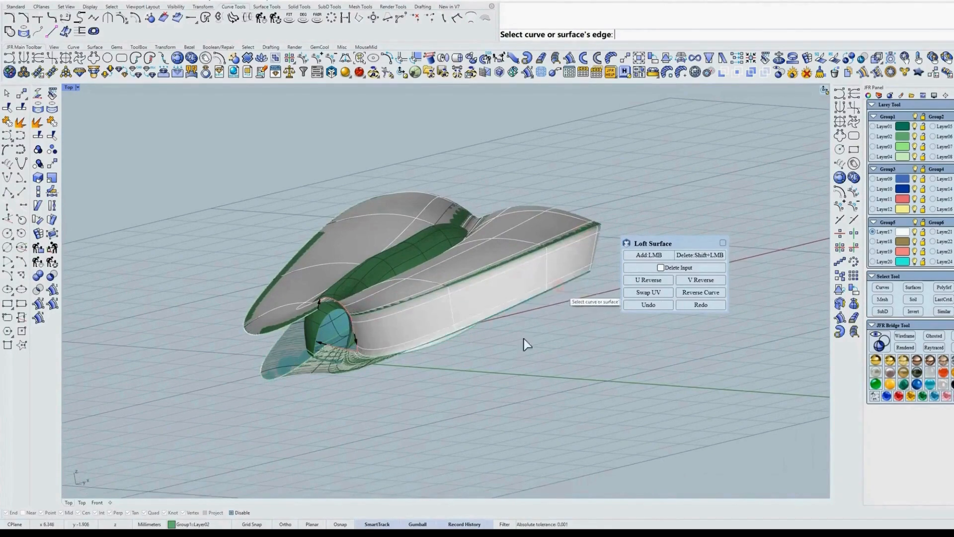
# Connect the opposite side of the leaf in the same loft with creases at its lower and upper edges.
pyautogui.moveTo(518, 366); pyautogui.dragTo(396, 375, button='right')
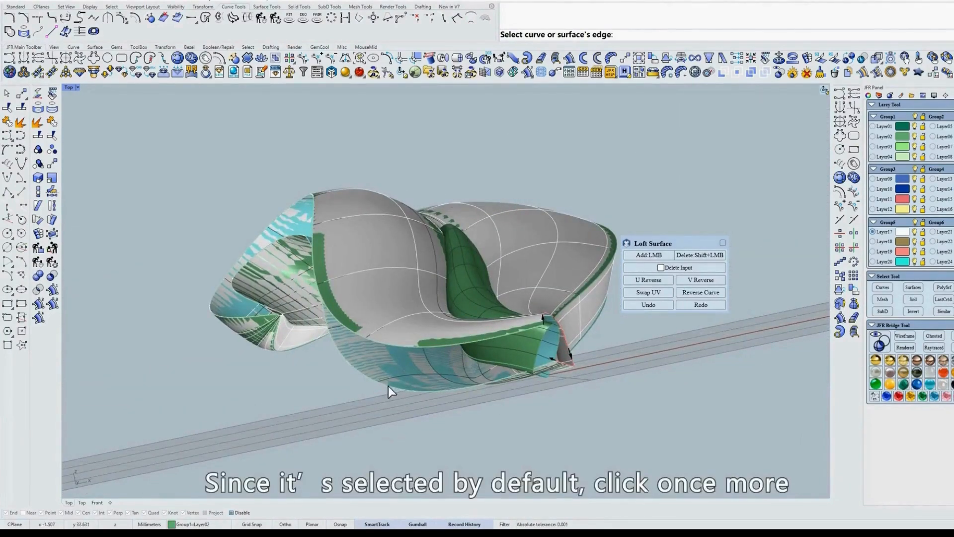
pyautogui.click(389, 386)
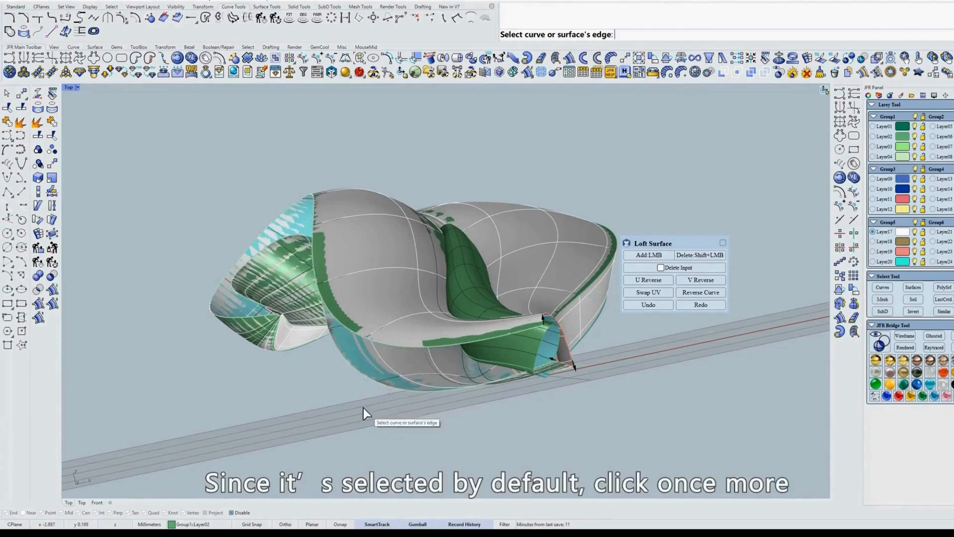
pyautogui.click(383, 345)
pyautogui.moveTo(374, 342); pyautogui.dragTo(549, 225, button='right')
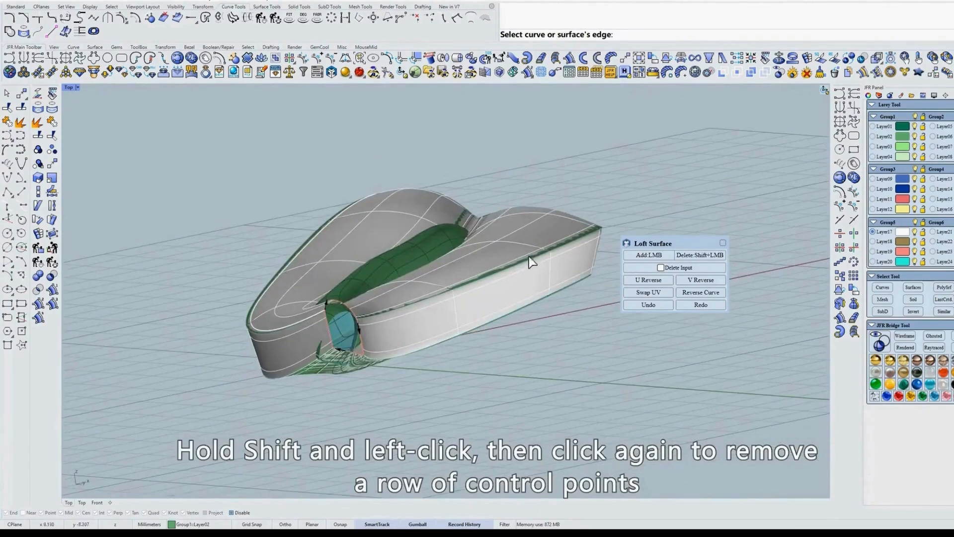
# Remove and re-add the crease control point rows at the first side's upper and lower edges, and generate the loft surface.
pyautogui.click(550, 252)
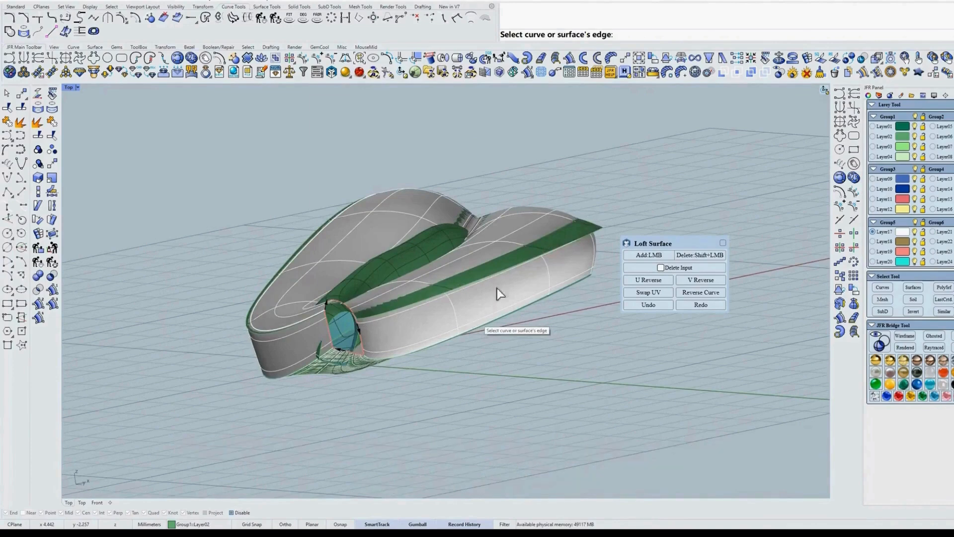
pyautogui.click(536, 300)
pyautogui.keyDown('shift'); pyautogui.click(533, 303); pyautogui.keyUp('shift')
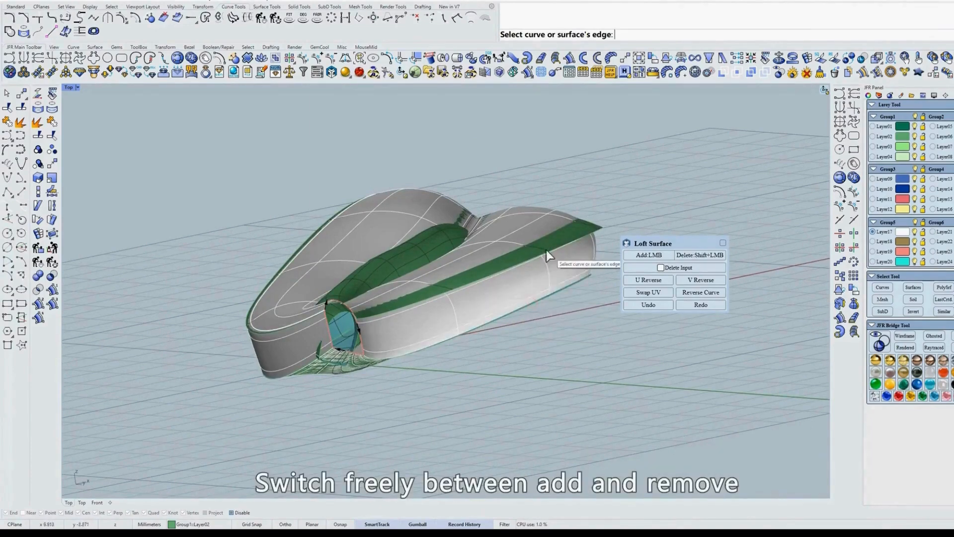
pyautogui.keyDown('shift'); pyautogui.click(546, 249); pyautogui.keyUp('shift')
pyautogui.moveTo(532, 275)
pyautogui.mouseDown(button='right')
pyautogui.moveTo(538, 290)
pyautogui.moveTo(531, 274)
pyautogui.mouseUp(button='right')
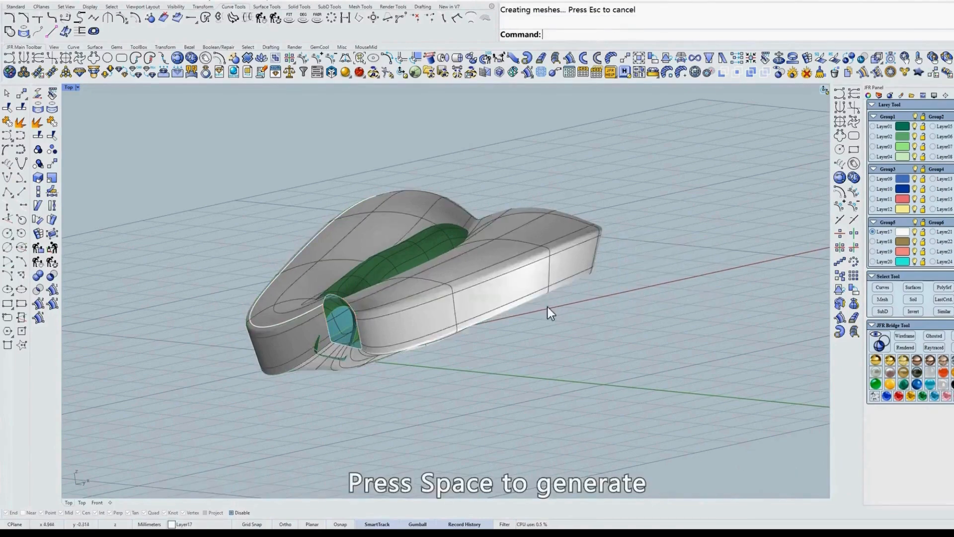
# Inspect the creased side walls of the lofted leaf and undo the loft to restore the separate upper and lower surfaces.
pyautogui.moveTo(548, 306); pyautogui.dragTo(504, 282, button='right')
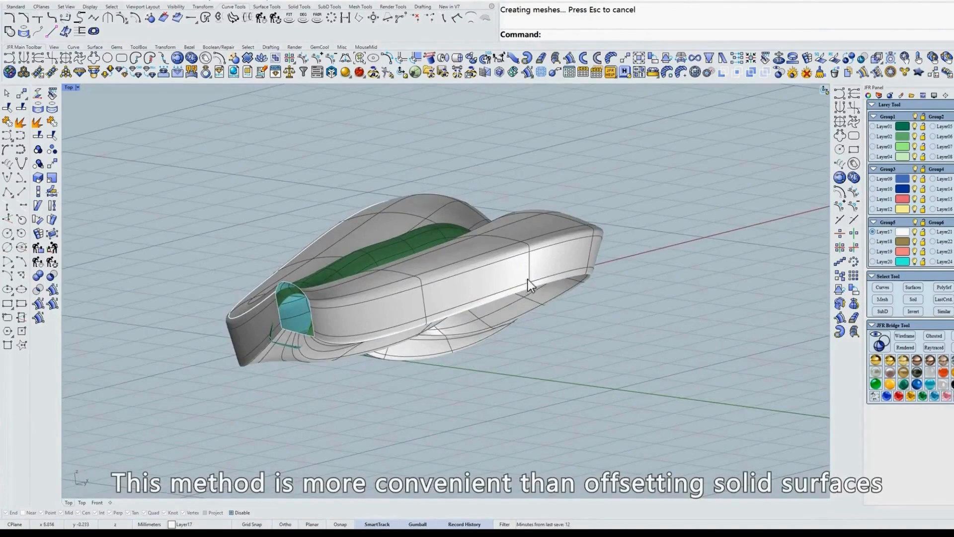
pyautogui.moveTo(309, 289); pyautogui.dragTo(464, 245, button='right')
pyautogui.hotkey('ctrl', 'z')
pyautogui.moveTo(588, 247); pyautogui.dragTo(599, 223, button='right')
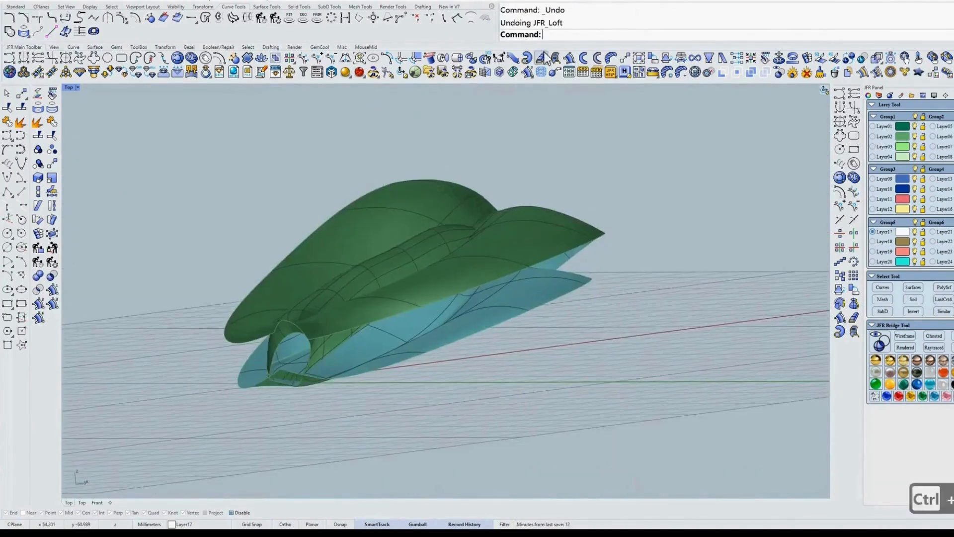
# Start JFR Loft Surface between the upper and lower leaf edges along one side and reverse the loft's U direction.
pyautogui.click(556, 58)
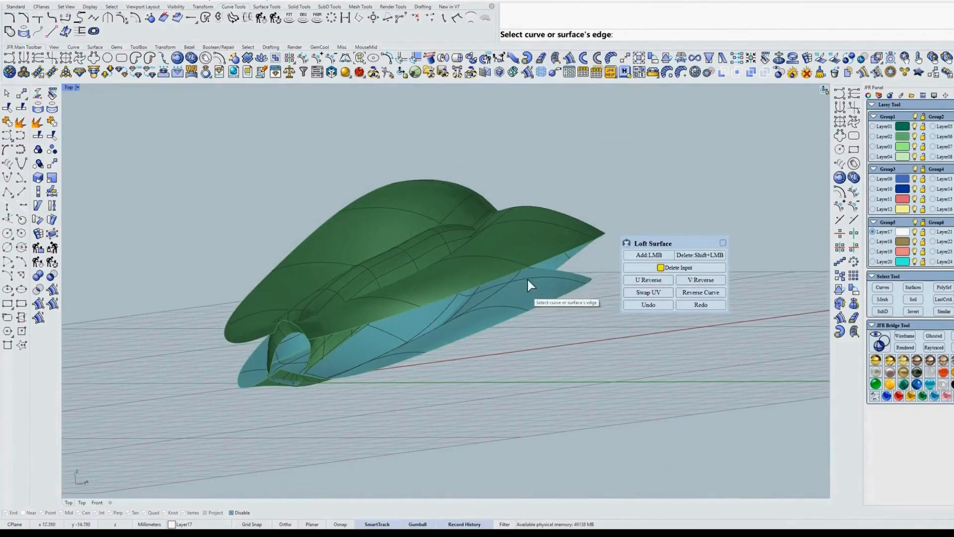
pyautogui.click(545, 259)
pyautogui.click(560, 294)
pyautogui.click(648, 280)
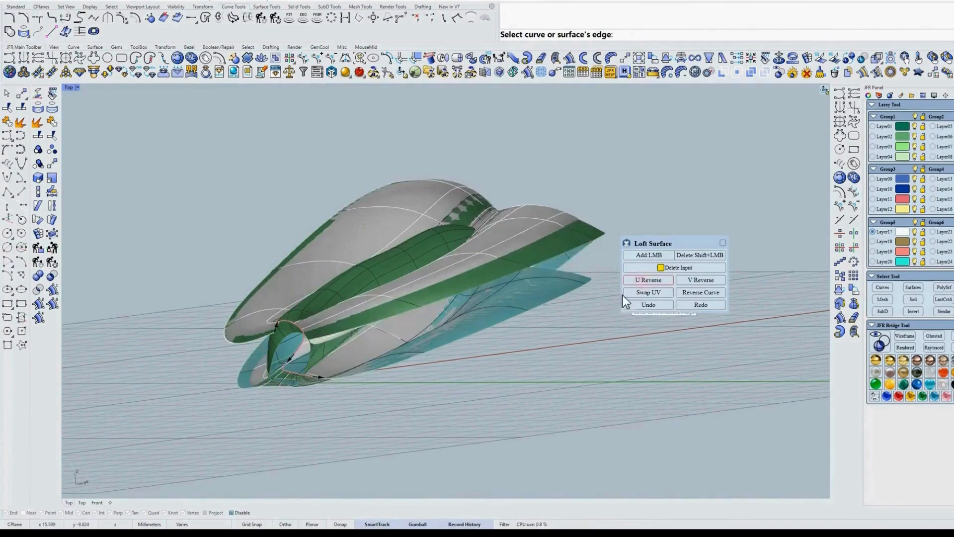
pyautogui.moveTo(421, 318); pyautogui.dragTo(396, 324, button='right')
pyautogui.moveTo(547, 251); pyautogui.dragTo(387, 322, button='right')
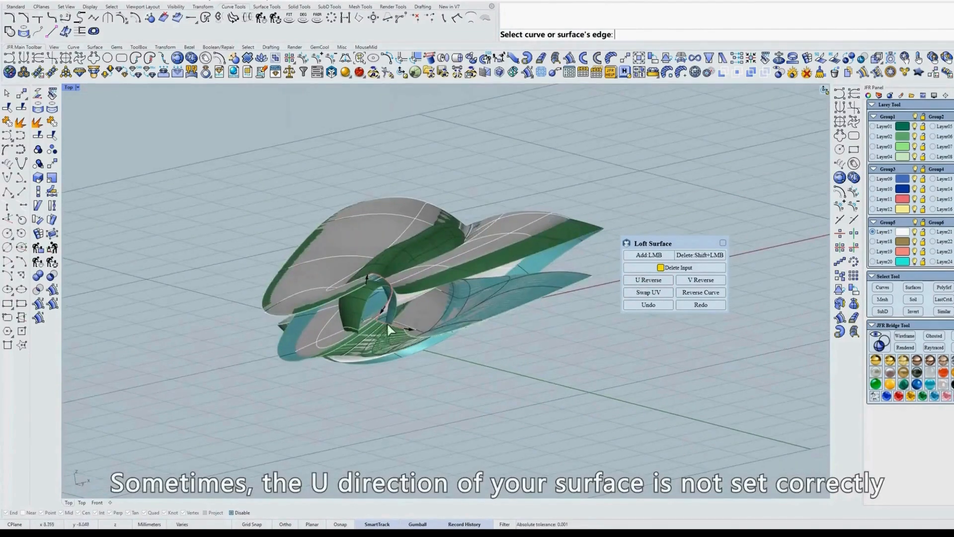
# Capture a screen area around the leaf with the twisted loft preview.
pyautogui.scroll(4, 376, 302)
pyautogui.hotkey('ctrl', 'F1')
pyautogui.moveTo(160, 136); pyautogui.dragTo(611, 438)
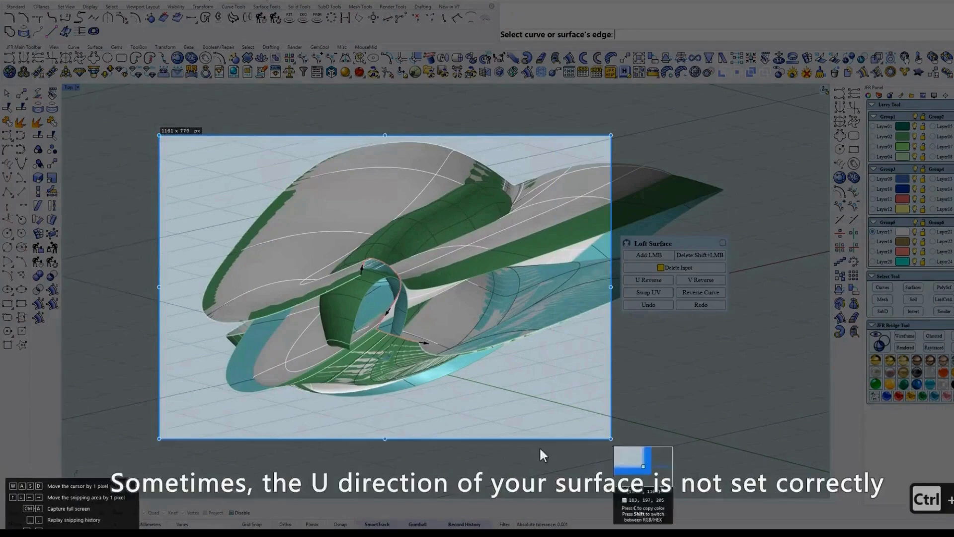
pyautogui.click(464, 449)
pyautogui.moveTo(352, 252); pyautogui.dragTo(450, 251)
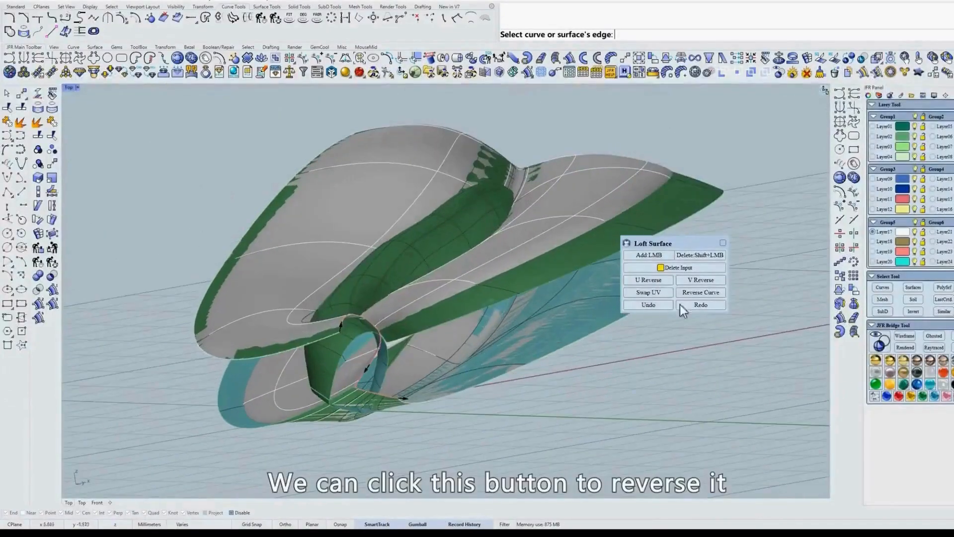
# Reverse the leaf loft's U direction once more and close Loft Surface without generating the surface.
pyautogui.click(640, 279)
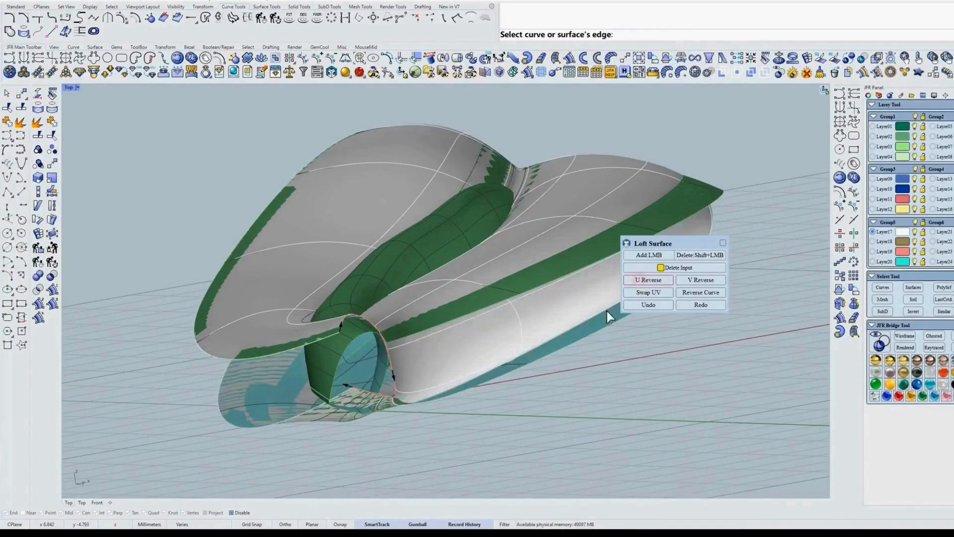
pyautogui.moveTo(583, 324); pyautogui.dragTo(539, 288, button='right')
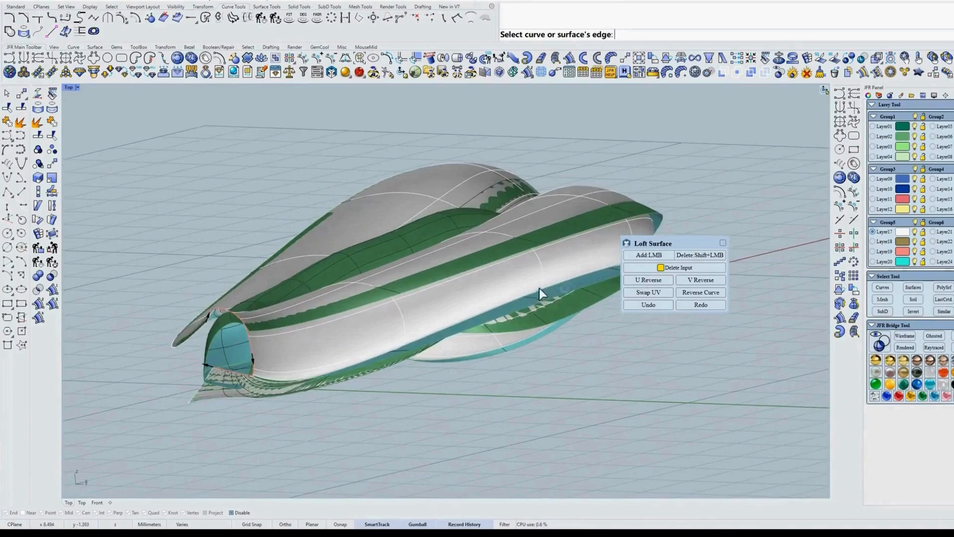
pyautogui.click(723, 243)
pyautogui.moveTo(593, 276); pyautogui.dragTo(595, 328, button='right')
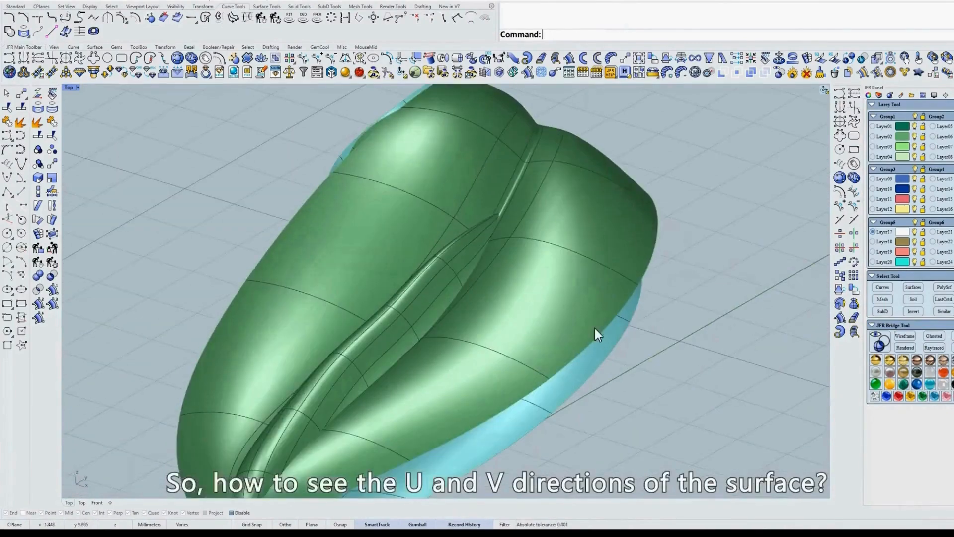
# Select the upper leaf surface and analyze its direction to examine the U, V and normal arrows.
pyautogui.click(559, 275)
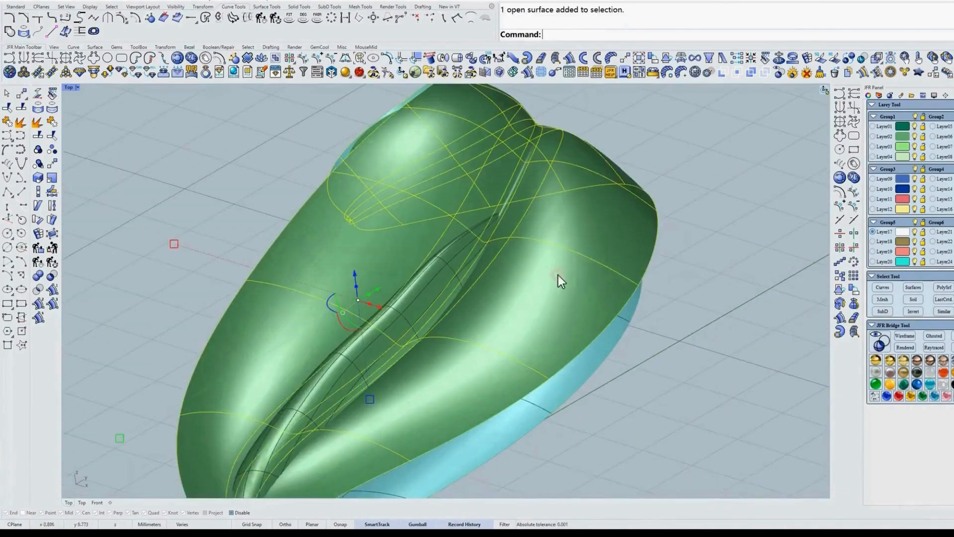
pyautogui.click(16, 6)
pyautogui.click(21, 291)
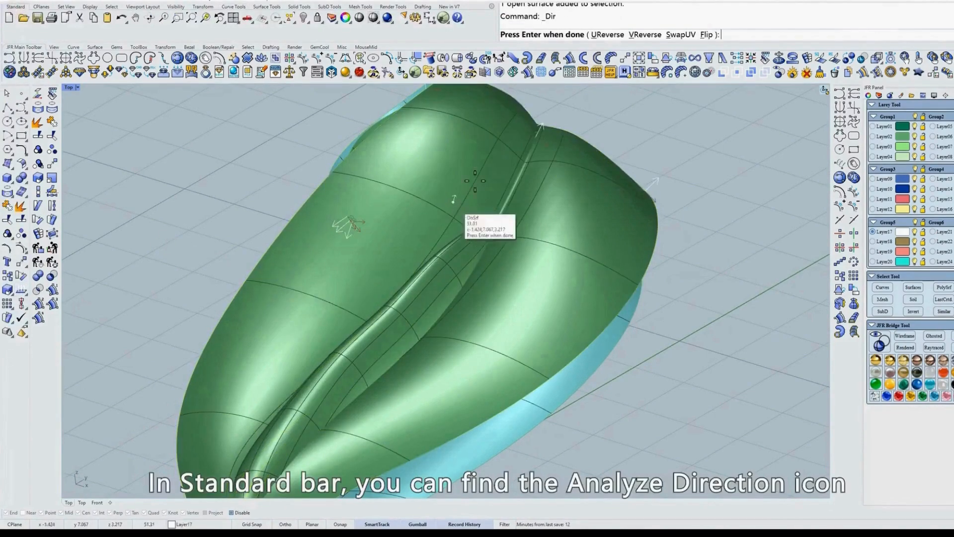
pyautogui.scroll(3, 628, 160)
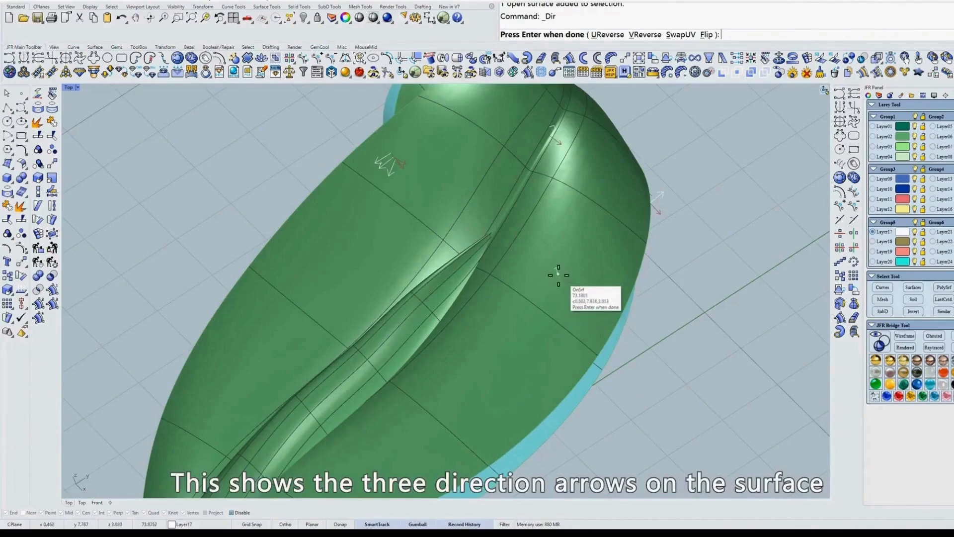
pyautogui.scroll(2, 557, 288)
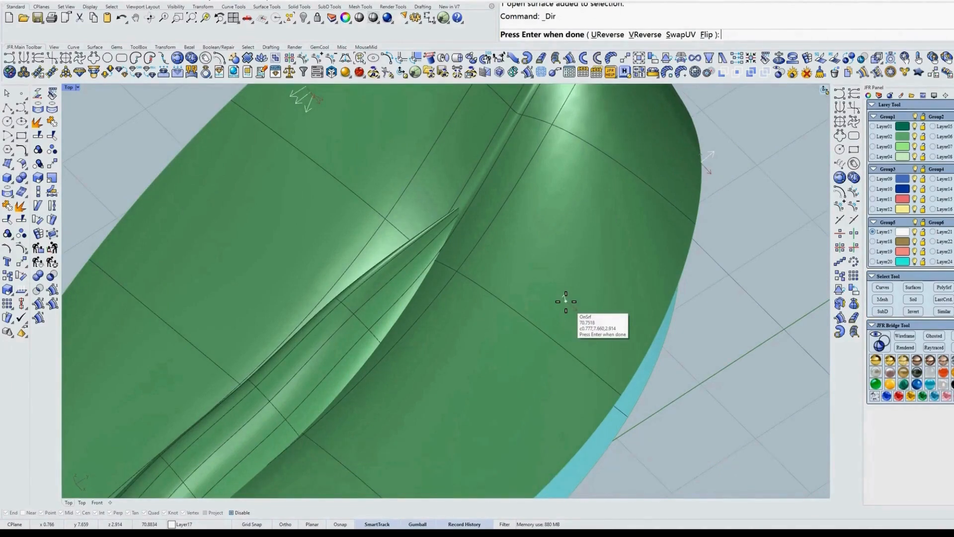
# Show the leaf in wireframe during the direction analysis and try the SwapUV option on the surface.
pyautogui.write('w')
pyautogui.press('Return')
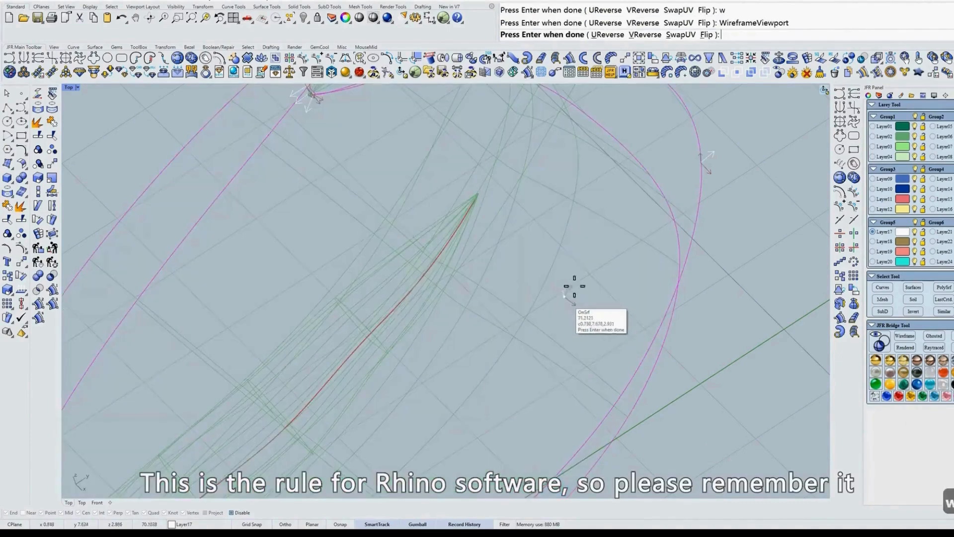
pyautogui.scroll(-2, 570, 298)
pyautogui.moveTo(570, 297); pyautogui.dragTo(571, 269, button='right')
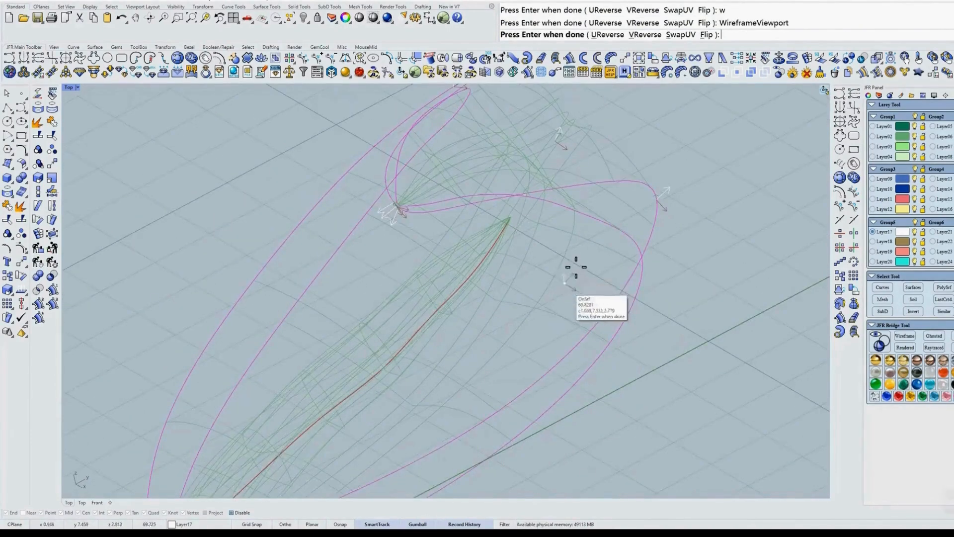
pyautogui.write('s')
pyautogui.press('space')
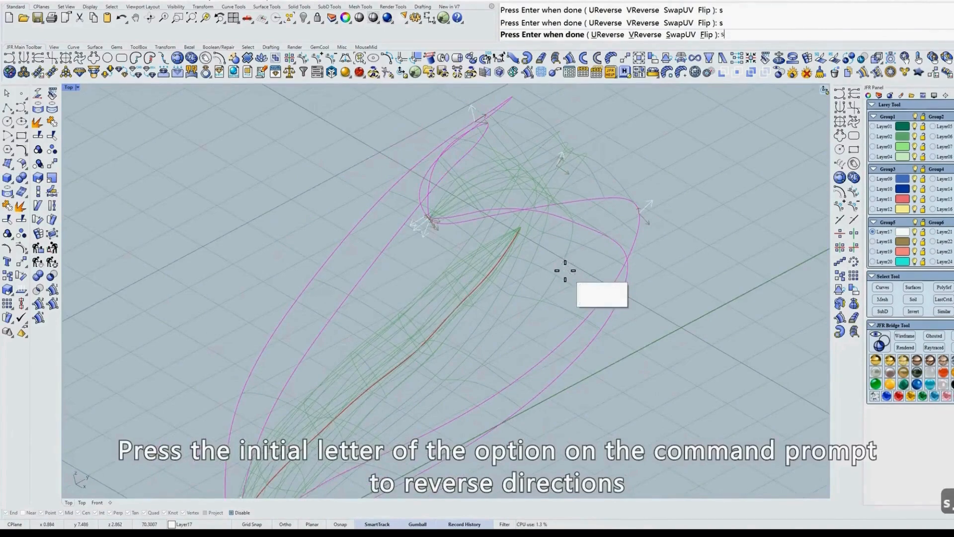
# Cancel the direction analysis, return to shaded display in the top view and deselect the leaf surface.
pyautogui.press('Escape')
pyautogui.write('s')
pyautogui.press('space')
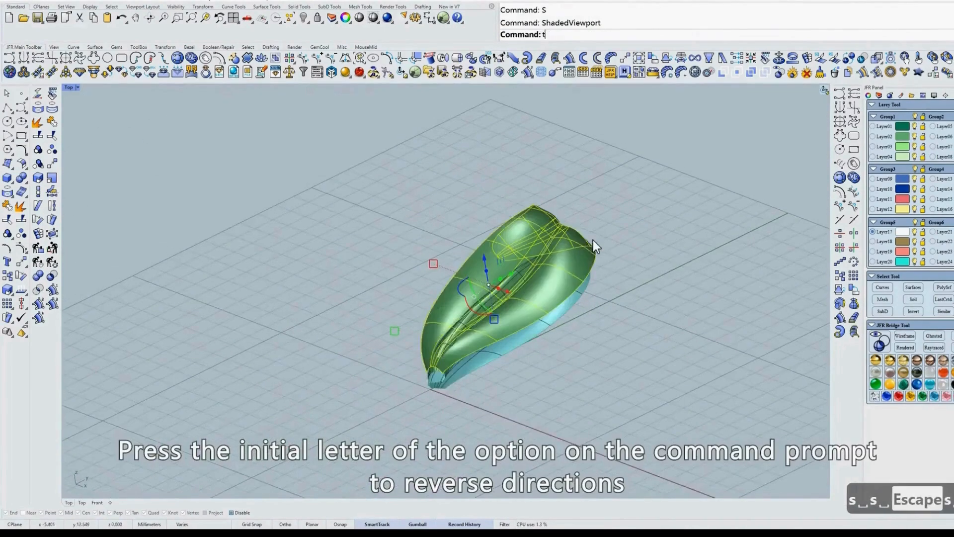
pyautogui.write('t')
pyautogui.press('space')
pyautogui.press('Escape')
# Move the closed profile curve into the gap between the two curved pipe segments.
pyautogui.moveTo(606, 249); pyautogui.dragTo(397, 270, button='right')
pyautogui.scroll(-4, 503, 241)
pyautogui.moveTo(503, 242); pyautogui.dragTo(492, 338, button='right')
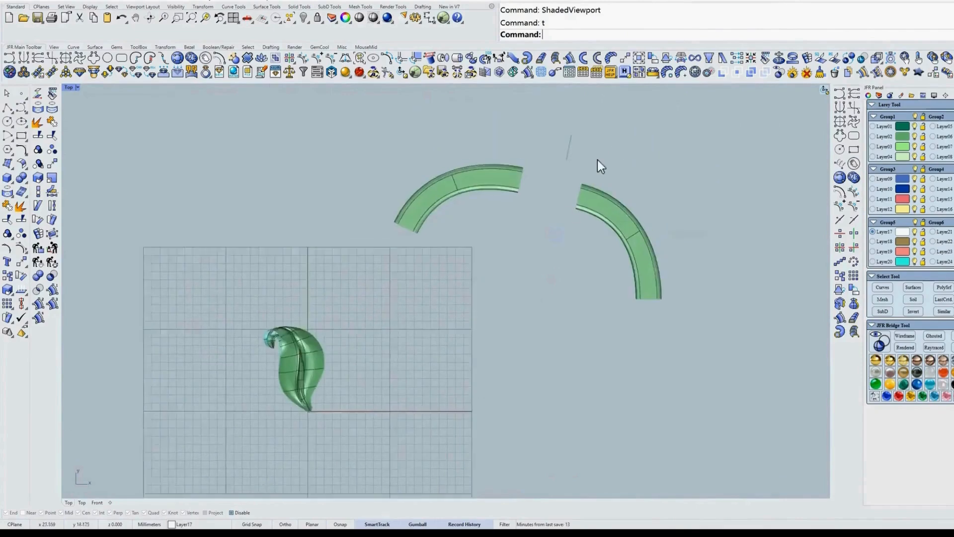
pyautogui.scroll(8, 597, 160)
pyautogui.moveTo(586, 122); pyautogui.dragTo(506, 203)
pyautogui.click(485, 333)
pyautogui.keyDown('ctrl'); pyautogui.keyDown('shift'); pyautogui.moveTo(485, 333); pyautogui.dragTo(405, 261, button='right'); pyautogui.keyUp('shift'); pyautogui.keyUp('ctrl')
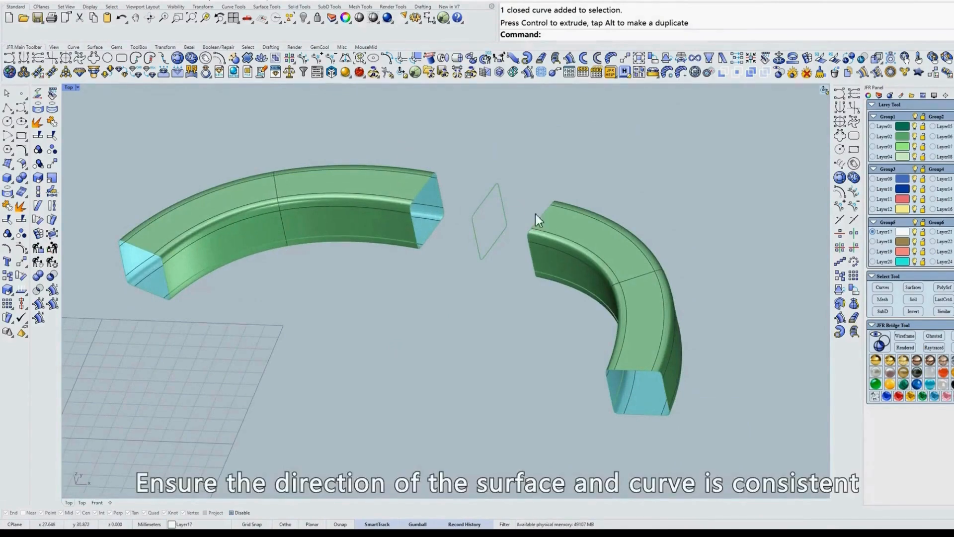
# Join the two curved pipe segments through the closed profile curve with JFR Loft Surface and generate the surface.
pyautogui.keyDown('ctrl'); pyautogui.keyDown('shift'); pyautogui.moveTo(535, 214); pyautogui.dragTo(589, 297, button='right'); pyautogui.keyUp('shift'); pyautogui.keyUp('ctrl')
pyautogui.click(556, 57)
pyautogui.click(503, 216)
pyautogui.rightClick(551, 293)
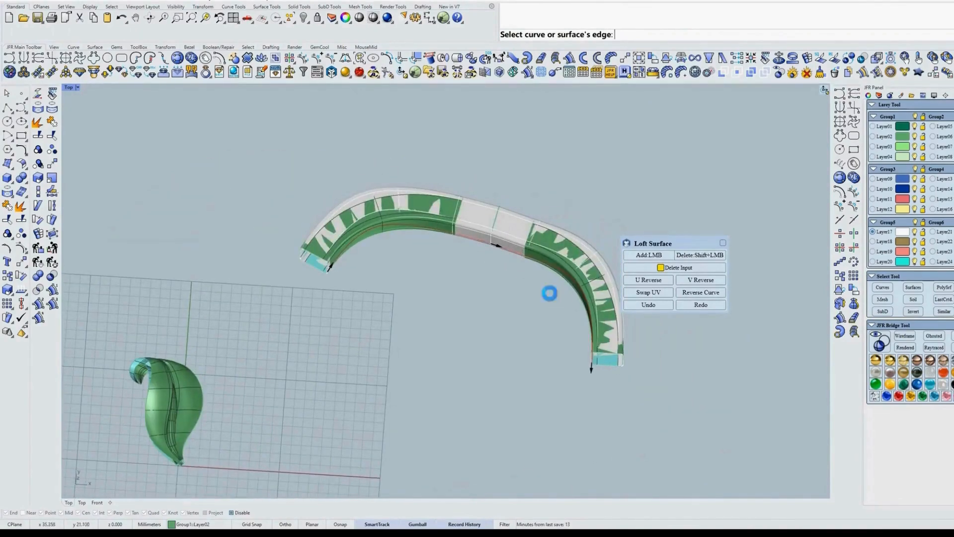
# Try reshaping the lofted pipe by its middle control points in wireframe, undo the edit and return to shaded display.
pyautogui.click(508, 233)
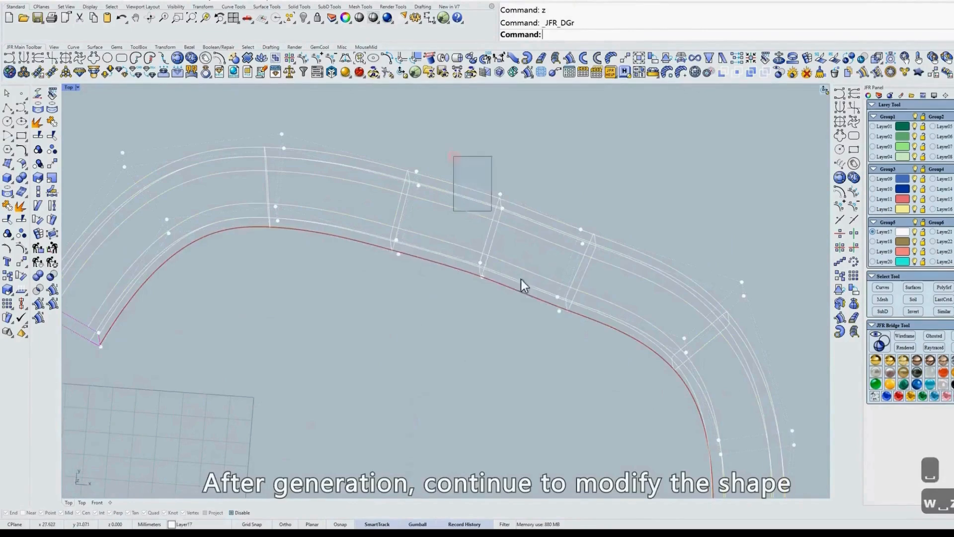
pyautogui.moveTo(512, 219); pyautogui.dragTo(482, 308)
pyautogui.hotkey('ctrl', 'z')
pyautogui.write('s')
pyautogui.press('space')
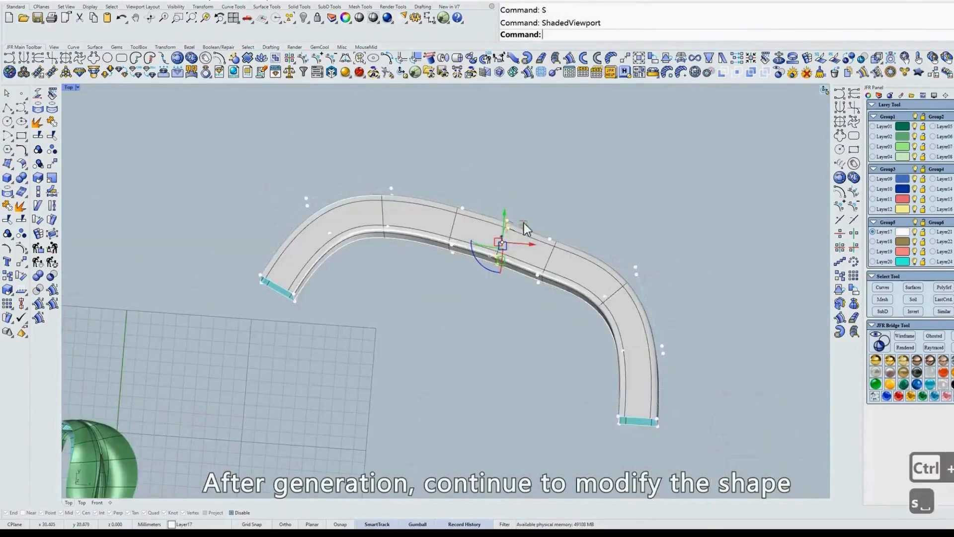
# Clear the selected points, hide the lofted pipe's control points and return to the top view.
pyautogui.press('Escape')
pyautogui.write('t')
pyautogui.press('space')
pyautogui.press('Escape')
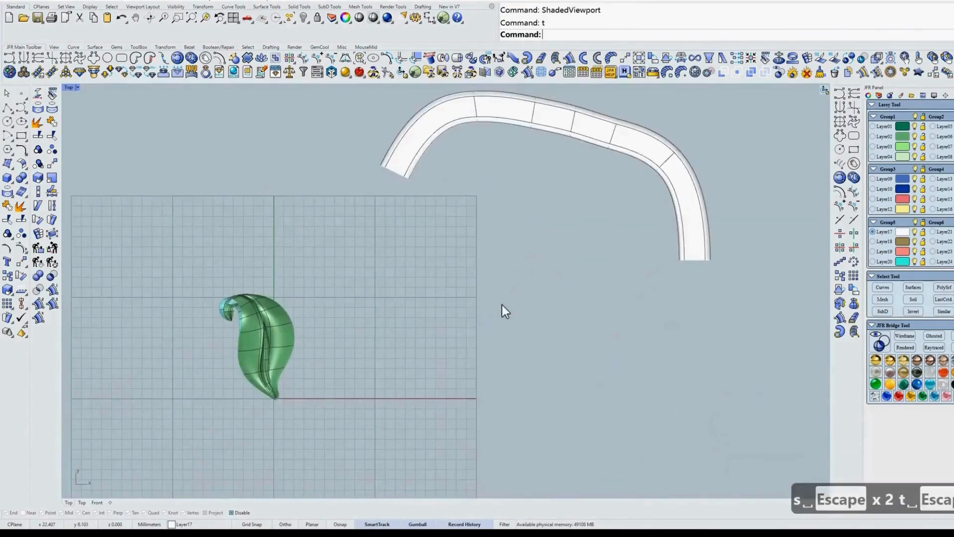
# Draw a closed square with rounded corners, standing on one corner, beside the leaf using symmetry quantity 4 and angle 90.
pyautogui.scroll(2, 493, 305)
pyautogui.moveTo(493, 305); pyautogui.dragTo(515, 266, button='right')
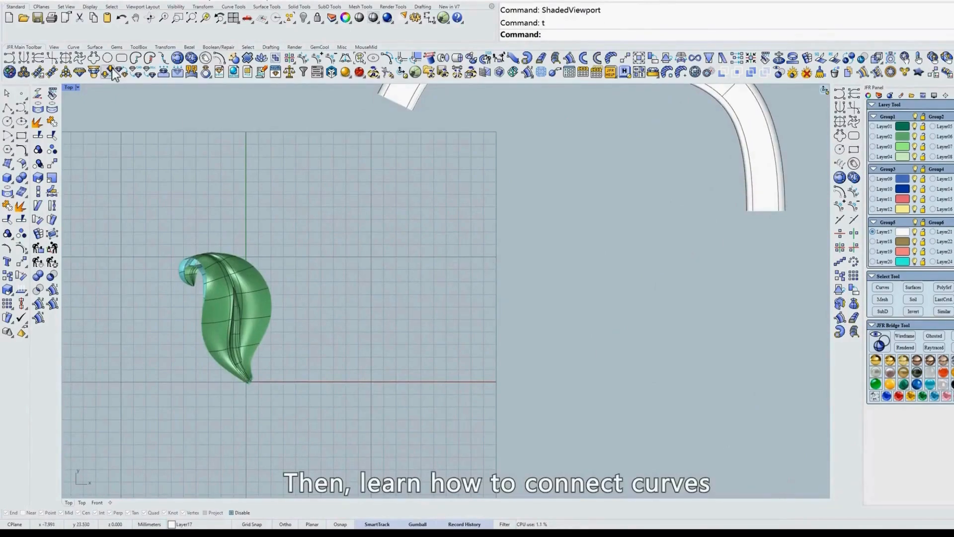
pyautogui.click(94, 58)
pyautogui.scroll(3, 425, 311)
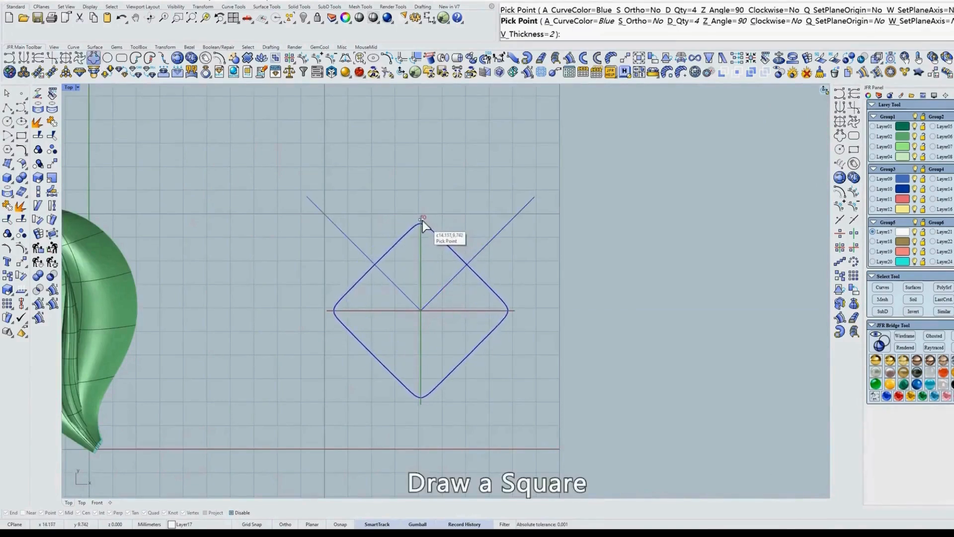
pyautogui.scroll(1, 422, 221)
pyautogui.scroll(1, 434, 246)
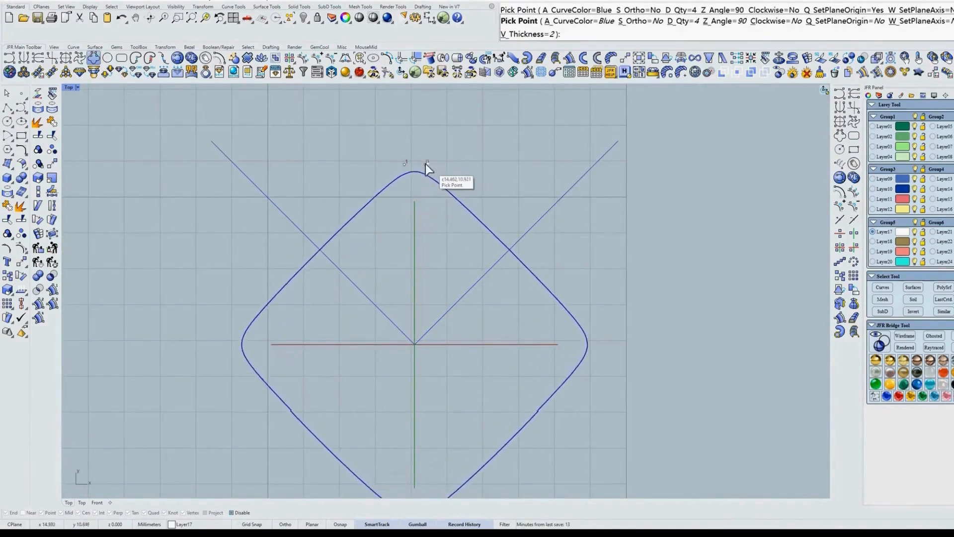
pyautogui.click(419, 163)
pyautogui.scroll(-2, 366, 323)
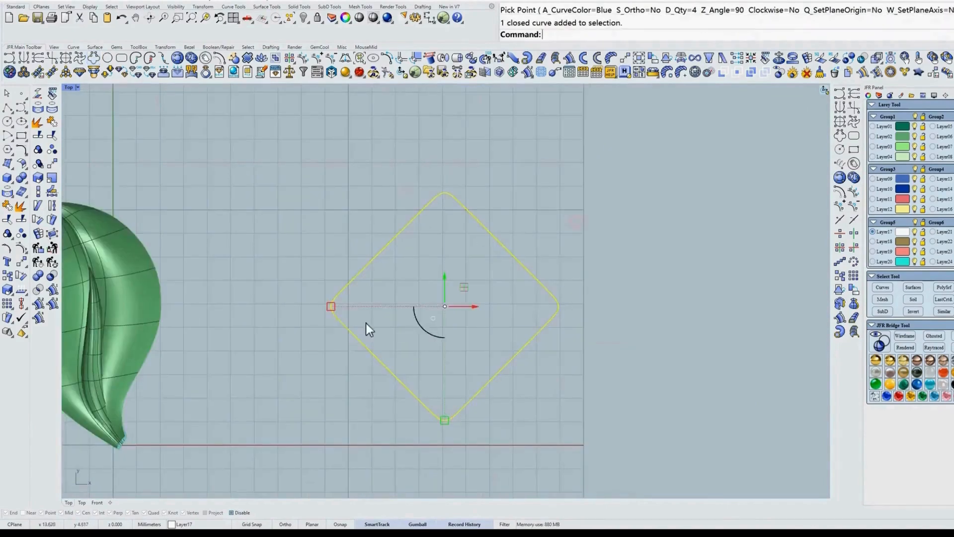
# Scale a smaller concentric copy inside the rounded square and copy both squares vertically upward.
pyautogui.moveTo(327, 309); pyautogui.dragTo(376, 312)
pyautogui.press('alt')
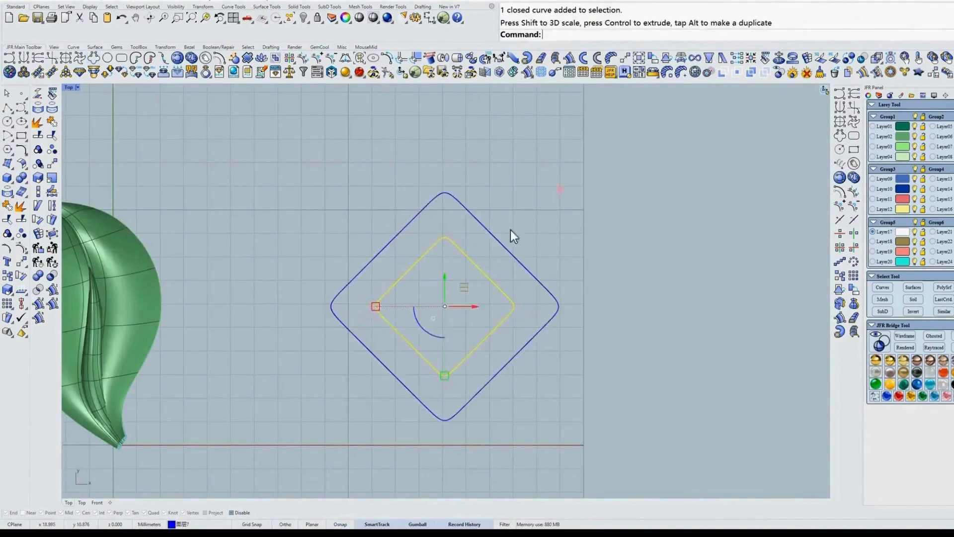
pyautogui.keyDown('ctrl'); pyautogui.keyDown('shift'); pyautogui.moveTo(479, 377); pyautogui.dragTo(484, 260, button='right'); pyautogui.keyUp('shift'); pyautogui.keyUp('ctrl')
pyautogui.moveTo(448, 278); pyautogui.dragTo(450, 241)
pyautogui.press('alt')
pyautogui.keyDown('ctrl'); pyautogui.keyDown('shift'); pyautogui.moveTo(463, 311); pyautogui.dragTo(606, 410, button='right'); pyautogui.keyUp('shift'); pyautogui.keyUp('ctrl')
pyautogui.click(607, 411)
pyautogui.scroll(6, 521, 310)
# Loft the squares in order with JFR Loft Surface: inner lower, outer lower, outer upper, inner upper, closing the ring.
pyautogui.keyDown('ctrl'); pyautogui.keyDown('shift'); pyautogui.moveTo(521, 310); pyautogui.dragTo(590, 273, button='right'); pyautogui.keyUp('shift'); pyautogui.keyUp('ctrl')
pyautogui.click(556, 58)
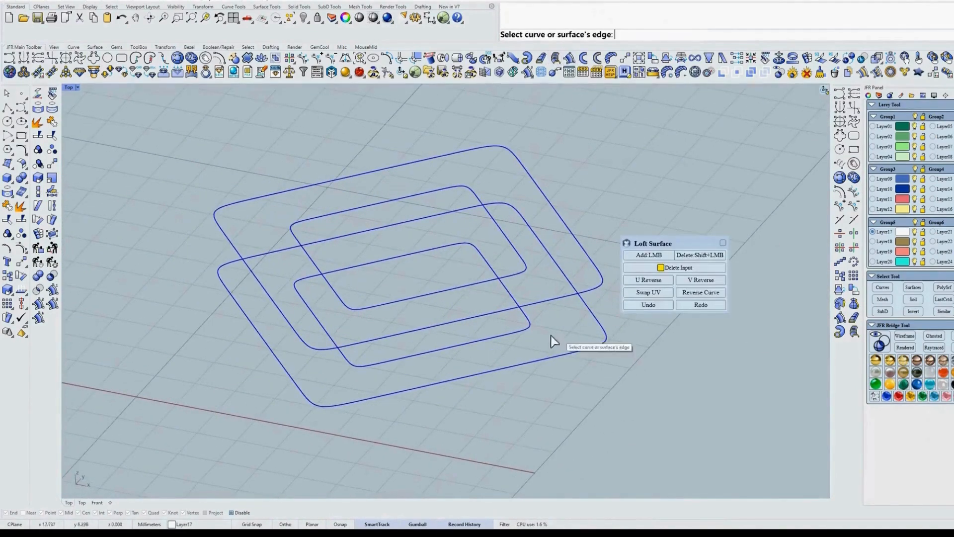
pyautogui.click(528, 327)
pyautogui.click(604, 326)
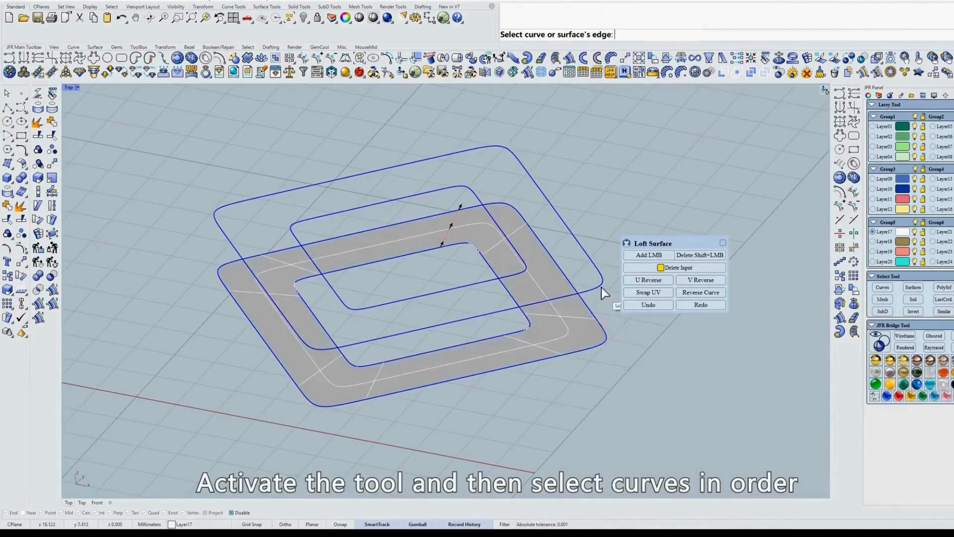
pyautogui.click(601, 286)
pyautogui.click(527, 269)
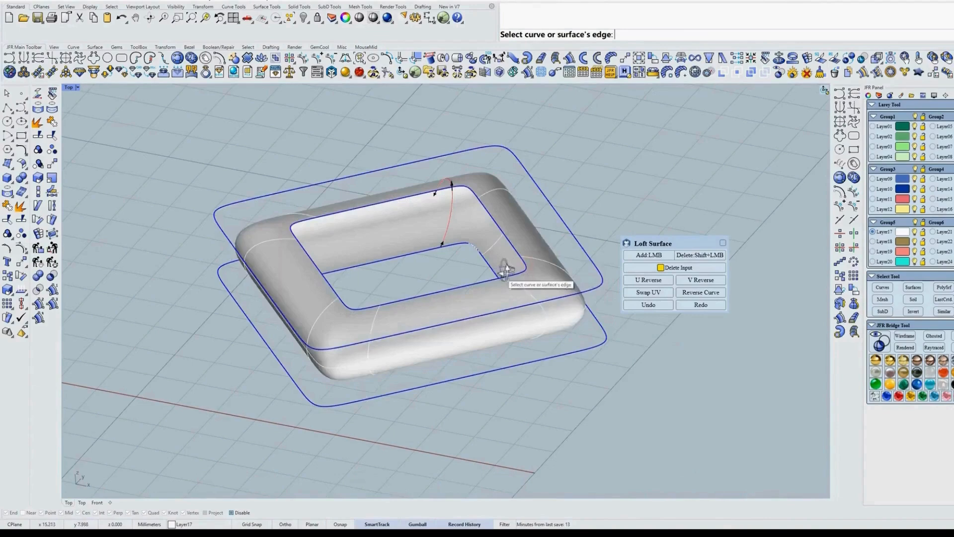
pyautogui.keyDown('ctrl'); pyautogui.keyDown('shift'); pyautogui.moveTo(504, 268); pyautogui.dragTo(561, 298, button='right'); pyautogui.keyUp('shift'); pyautogui.keyUp('ctrl')
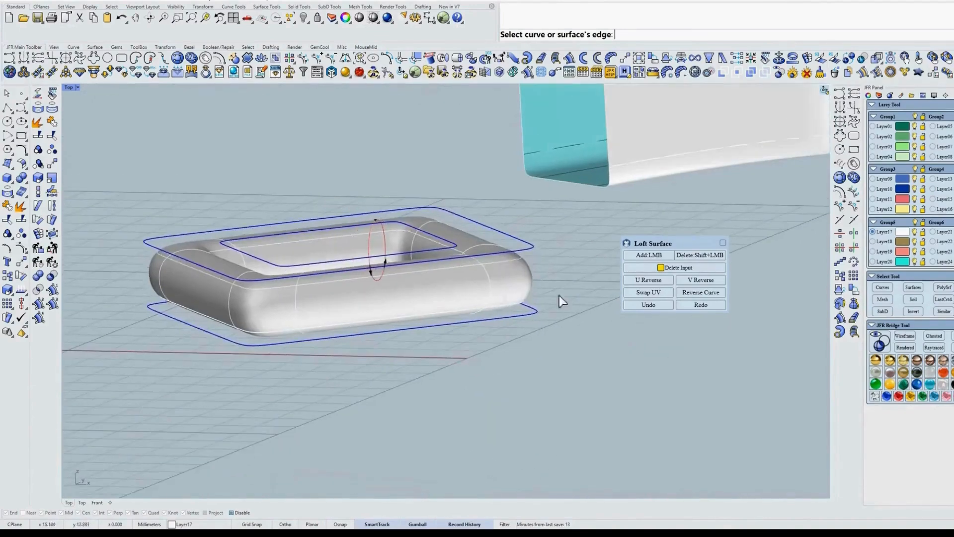
# Remove both outer squares from the loft and restore them with the loft tool's Undo.
pyautogui.keyDown('shift'); pyautogui.click(532, 249); pyautogui.keyUp('shift')
pyautogui.keyDown('shift'); pyautogui.click(527, 314); pyautogui.keyUp('shift')
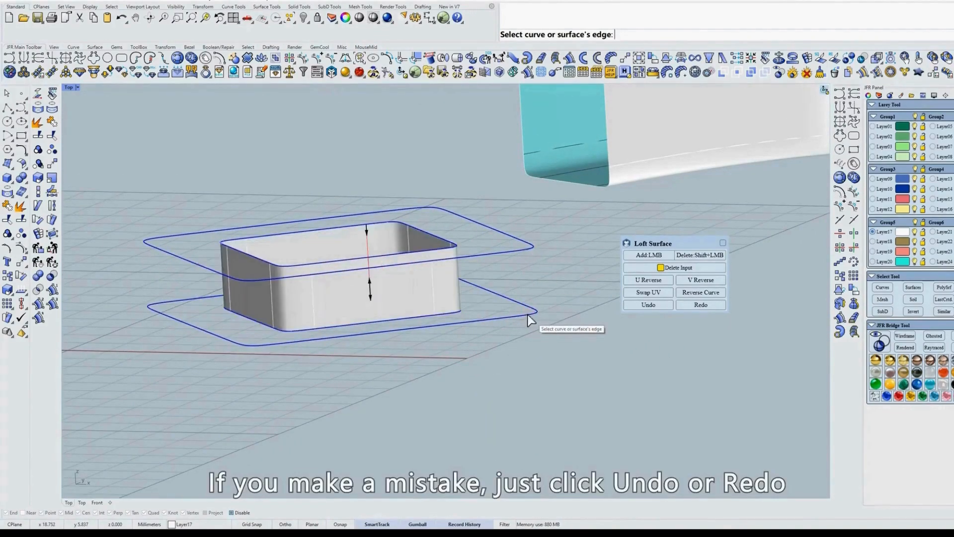
pyautogui.click(646, 305)
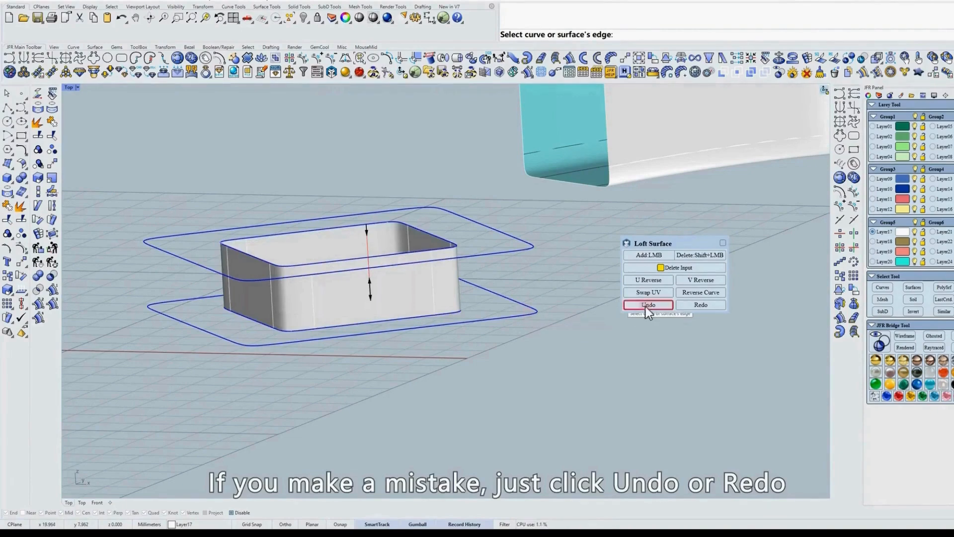
# Crease the loft along its outer and inner squares, and release the crease on the upper outer square.
pyautogui.keyDown('shift'); pyautogui.click(527, 249); pyautogui.keyUp('shift')
pyautogui.keyDown('shift'); pyautogui.click(522, 317); pyautogui.keyUp('shift')
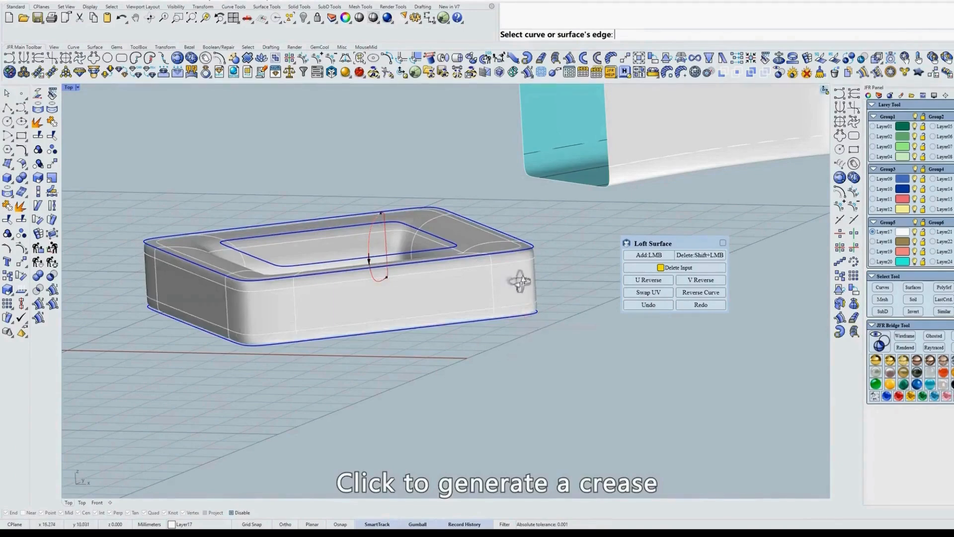
pyautogui.moveTo(519, 282); pyautogui.dragTo(445, 336, button='right')
pyautogui.keyDown('shift'); pyautogui.click(558, 283); pyautogui.keyUp('shift')
pyautogui.moveTo(553, 247); pyautogui.dragTo(534, 267, button='right')
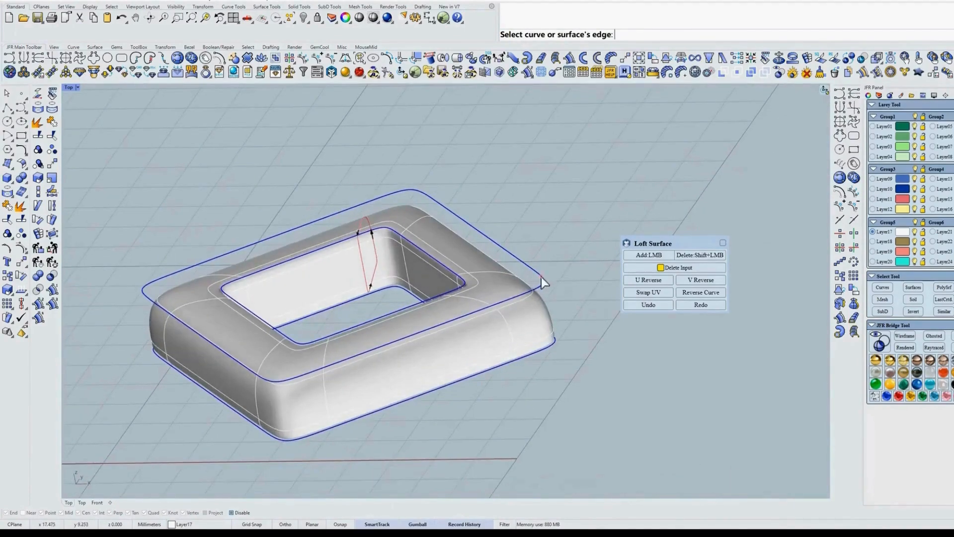
# Crease the loft along the upper outer square again and complete the ring-shaped loft.
pyautogui.click(542, 277)
pyautogui.click(542, 280)
pyautogui.click(544, 281)
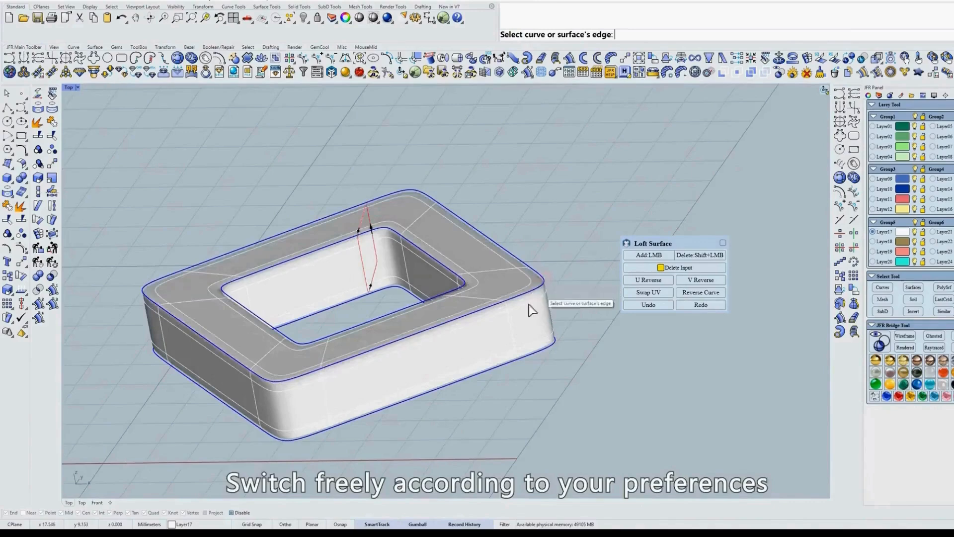
pyautogui.moveTo(529, 303); pyautogui.dragTo(560, 284, button='right')
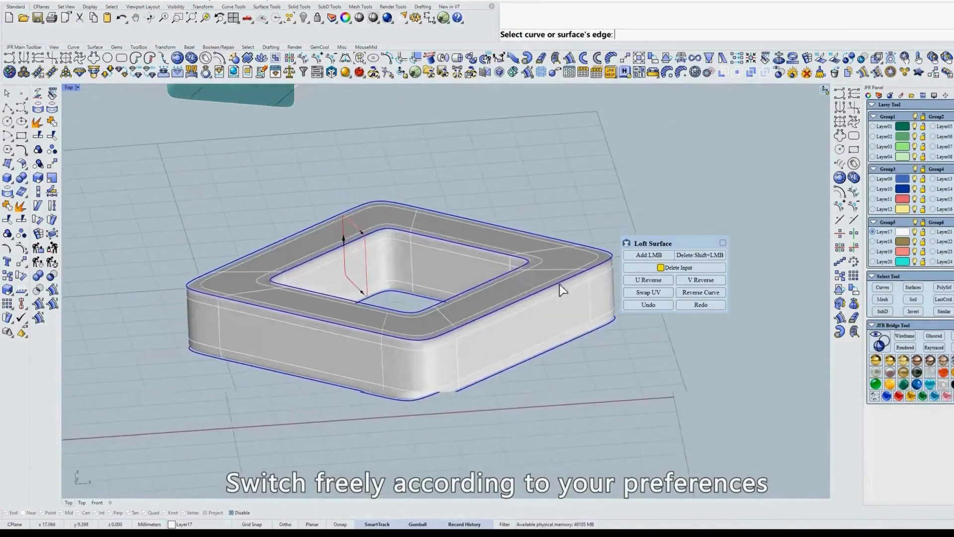
pyautogui.moveTo(569, 356); pyautogui.dragTo(558, 361, button='right')
pyautogui.rightClick(558, 362)
pyautogui.moveTo(533, 288); pyautogui.dragTo(550, 312, button='right')
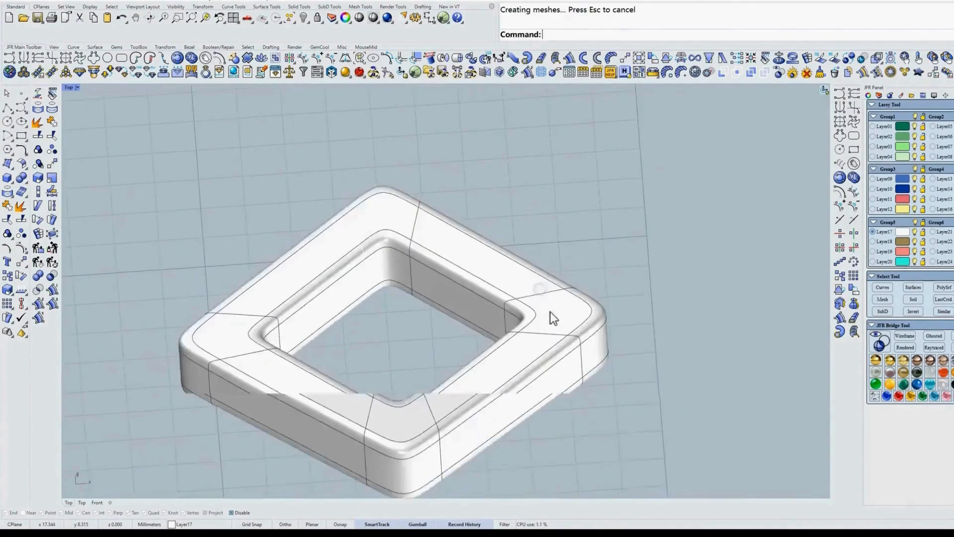
# Undo the finished loft and duplicate the upper outer square, narrowing the copy in one direction to the inner square's width.
pyautogui.hotkey('ctrl', 'z')
pyautogui.moveTo(583, 228); pyautogui.dragTo(556, 270)
pyautogui.moveTo(553, 274); pyautogui.dragTo(536, 334, button='right')
pyautogui.moveTo(263, 282); pyautogui.dragTo(334, 287)
pyautogui.moveTo(504, 288); pyautogui.dragTo(507, 198, button='right')
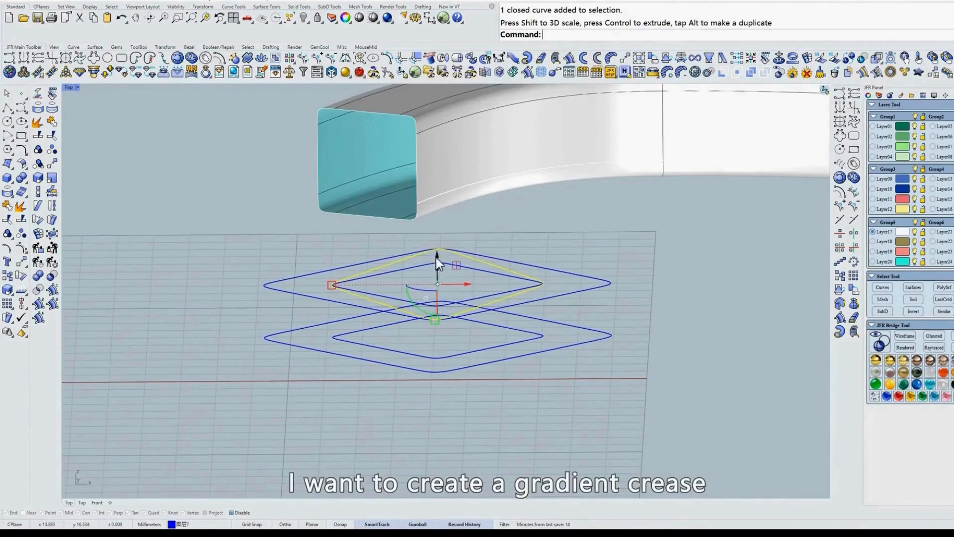
# Move the narrowed square copy vertically upward above the other squares and deselect it.
pyautogui.moveTo(436, 258); pyautogui.dragTo(437, 216)
pyautogui.click(606, 218)
pyautogui.moveTo(598, 246); pyautogui.dragTo(469, 278, button='right')
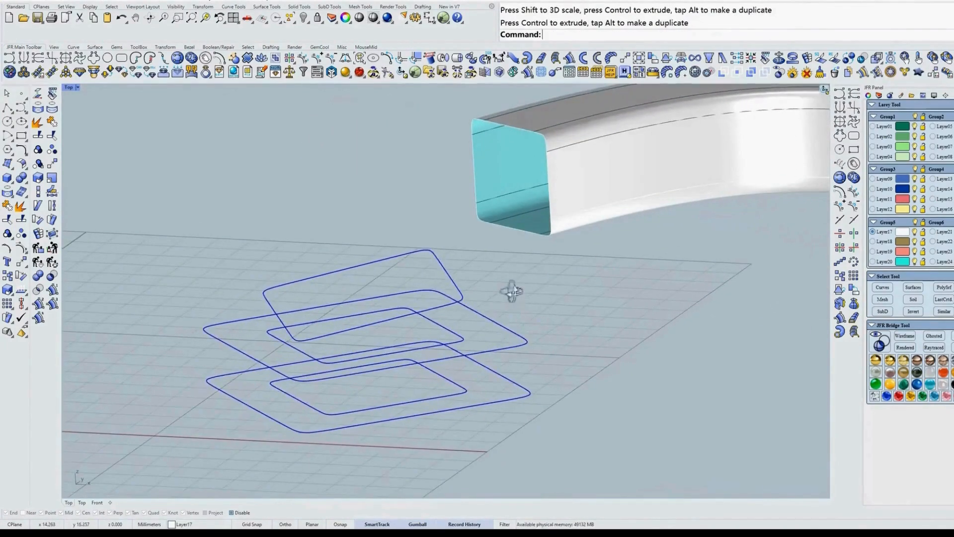
# Loft the lower squares, the upper outer square and the narrowed top square with JFR Loft Surface.
pyautogui.moveTo(512, 297); pyautogui.dragTo(548, 104, button='right')
pyautogui.click(555, 59)
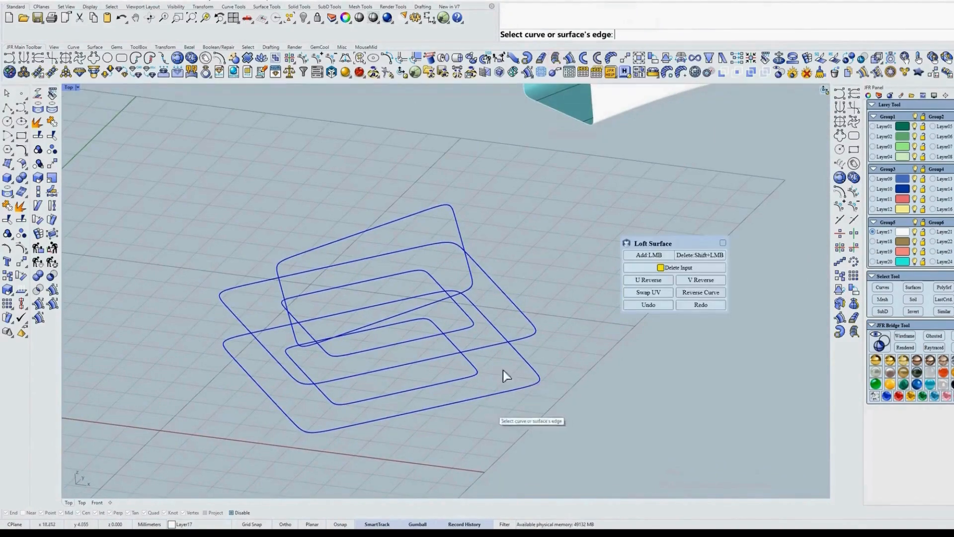
pyautogui.moveTo(503, 371); pyautogui.dragTo(516, 371, button='right')
pyautogui.click(551, 335)
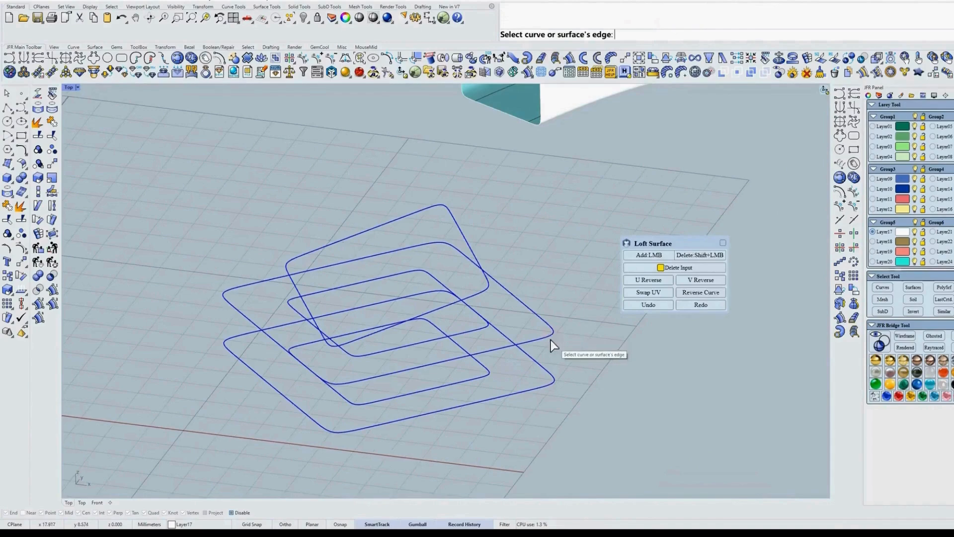
pyautogui.click(488, 289)
pyautogui.moveTo(489, 289); pyautogui.dragTo(519, 293, button='right')
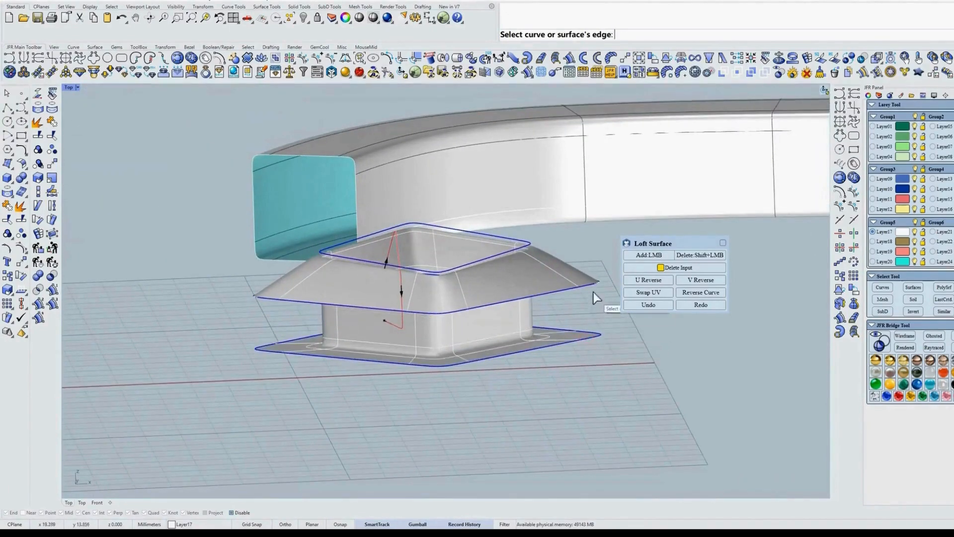
# Close the loft through the outer squares with creases along its edges and accept the surface.
pyautogui.click(558, 342)
pyautogui.keyDown('shift'); pyautogui.click(582, 294); pyautogui.keyUp('shift')
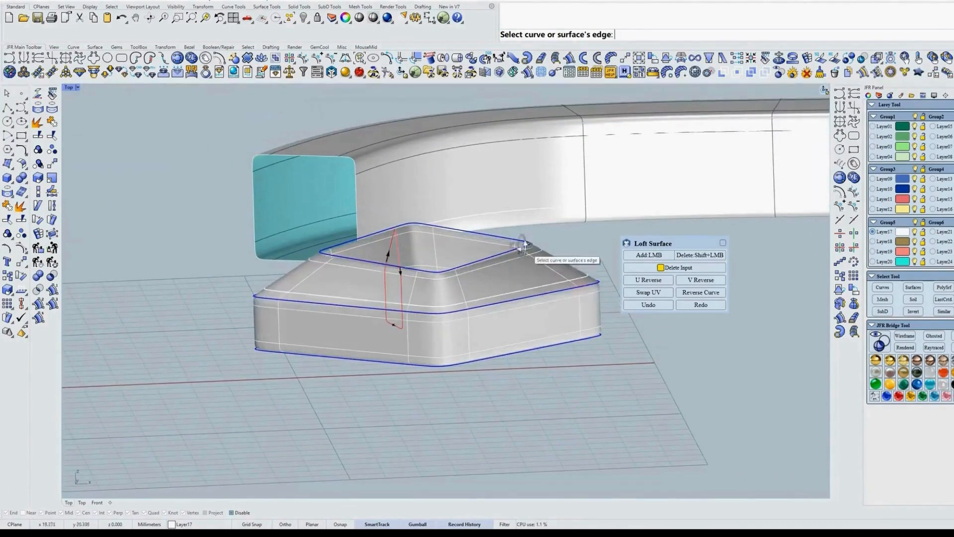
pyautogui.moveTo(582, 294); pyautogui.dragTo(540, 270, button='right')
pyautogui.click(490, 221)
pyautogui.hotkey('ctrl', 'F1')
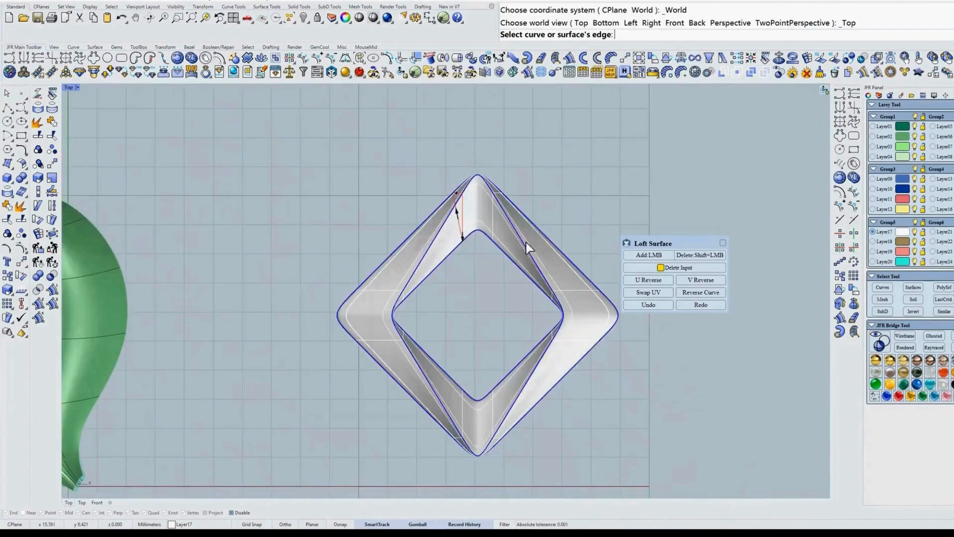
pyautogui.press('Return')
# Turn on the new loft's control points and select corner points of its narrowed top square.
pyautogui.write('f')
pyautogui.press('Return')
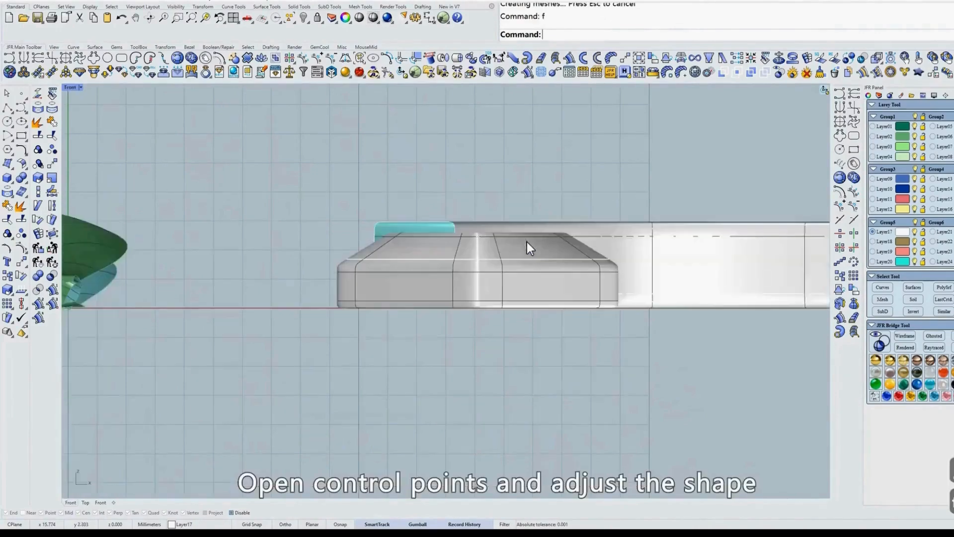
pyautogui.write('w')
pyautogui.press('space')
pyautogui.moveTo(479, 258); pyautogui.dragTo(398, 272, button='right')
pyautogui.write('s')
pyautogui.press('space')
pyautogui.write('z')
pyautogui.press('space')
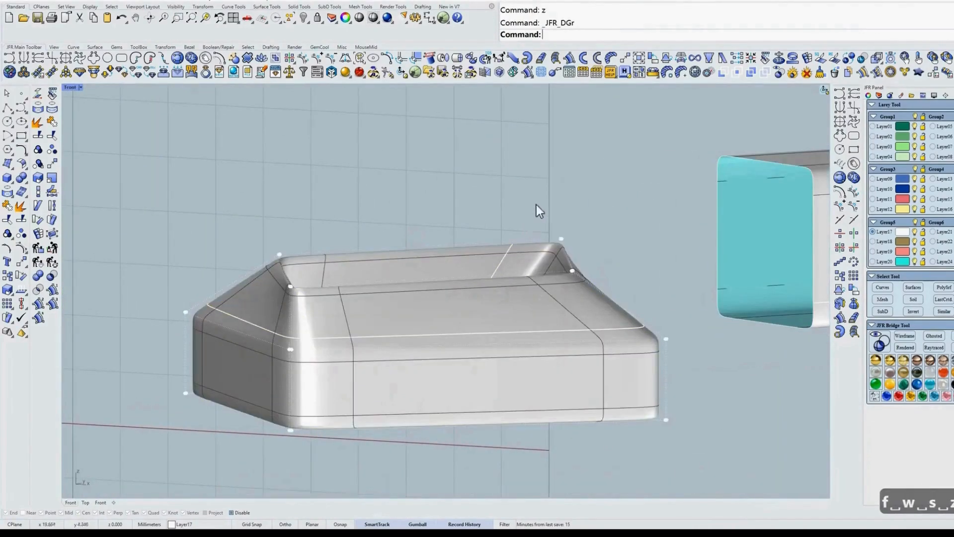
pyautogui.moveTo(315, 238)
pyautogui.mouseDown(button='right')
pyautogui.moveTo(431, 185)
pyautogui.moveTo(438, 135)
pyautogui.mouseUp(button='right')
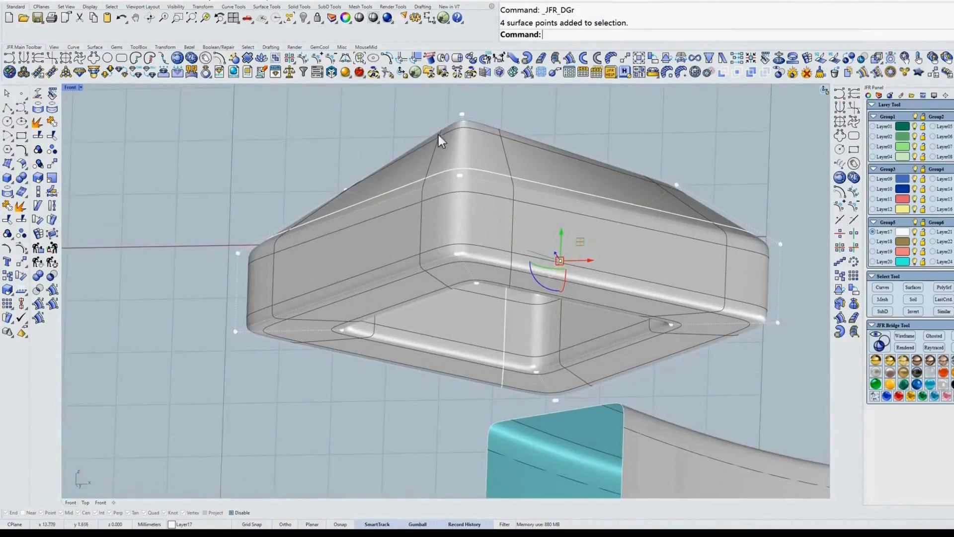
# Lower the selected top corner points vertically in the front view, clear the selection and return to the top view.
pyautogui.write('f')
pyautogui.press('Return')
pyautogui.moveTo(533, 214); pyautogui.dragTo(428, 222, button='right')
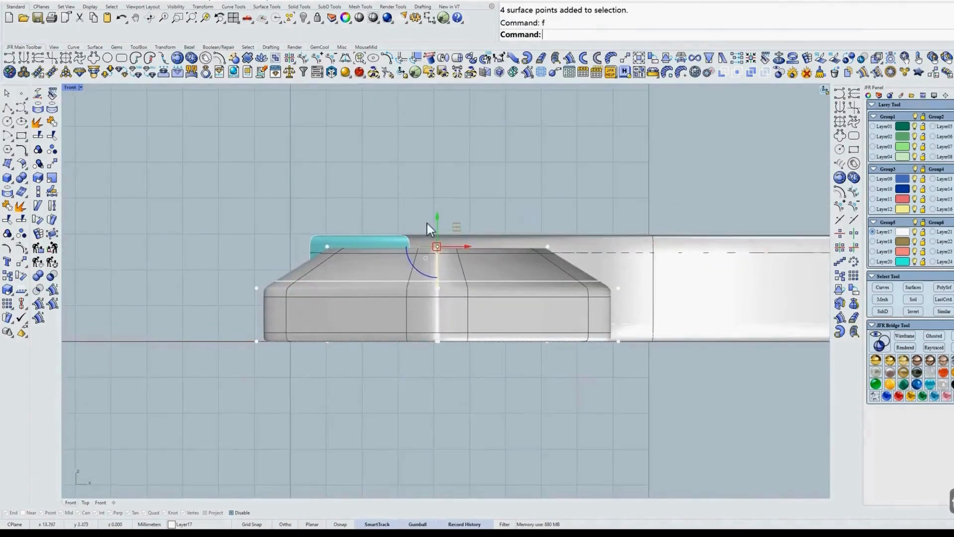
pyautogui.moveTo(439, 227); pyautogui.dragTo(462, 258)
pyautogui.moveTo(461, 257)
pyautogui.mouseDown(button='right')
pyautogui.moveTo(560, 278)
pyautogui.moveTo(526, 259)
pyautogui.moveTo(554, 279)
pyautogui.moveTo(539, 248)
pyautogui.moveTo(525, 311)
pyautogui.moveTo(542, 283)
pyautogui.mouseUp(button='right')
pyautogui.press('Escape')
pyautogui.write('t')
pyautogui.press('space')
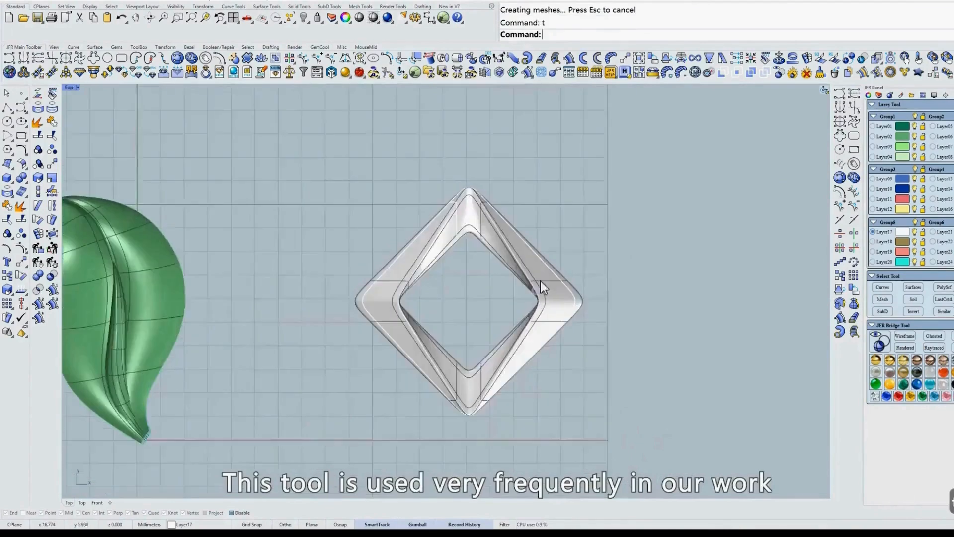
pyautogui.write('d')
pyautogui.press('space')
pyautogui.moveTo(550, 246)
pyautogui.keyDown('ctrl'); pyautogui.keyDown('shift'); pyautogui.mouseDown(button='right')
pyautogui.moveTo(552, 232)
pyautogui.moveTo(502, 209)
pyautogui.moveTo(469, 219)
pyautogui.moveTo(524, 228)
pyautogui.moveTo(555, 247)
pyautogui.moveTo(552, 275)
pyautogui.moveTo(555, 251)
pyautogui.mouseUp(button='right'); pyautogui.keyUp('shift'); pyautogui.keyUp('ctrl')
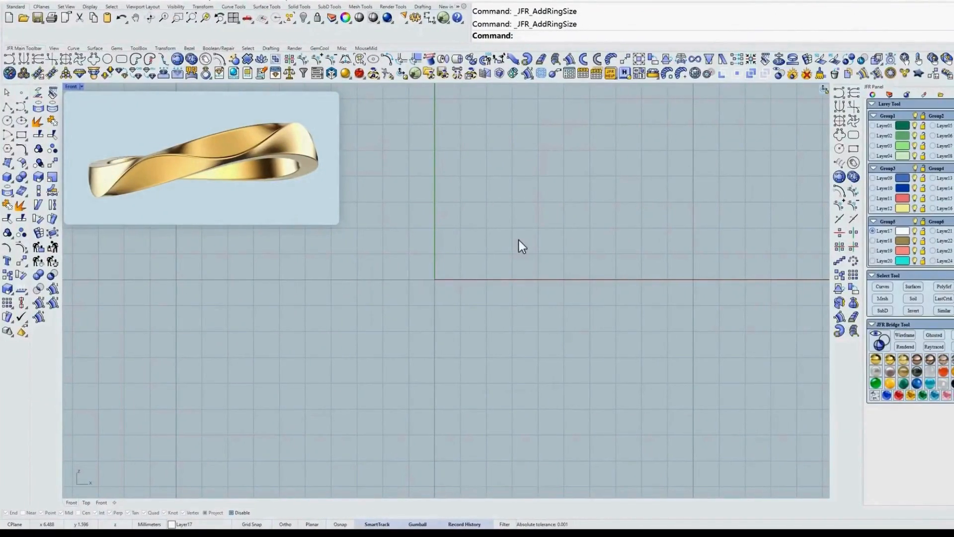
# Create a Hong Kong size #14 ring circle with the start point at Bottom and a points count of 16.
pyautogui.click(205, 59)
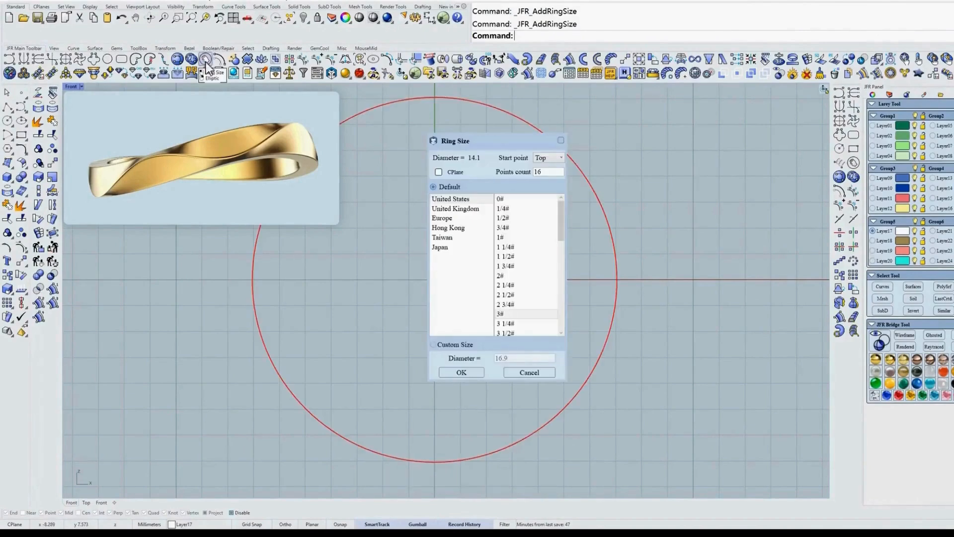
pyautogui.click(455, 228)
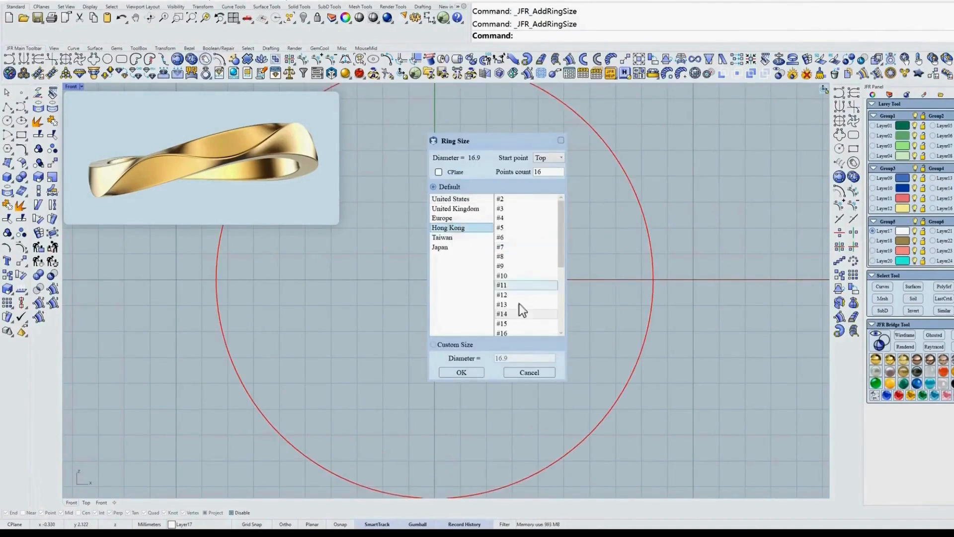
pyautogui.click(545, 157)
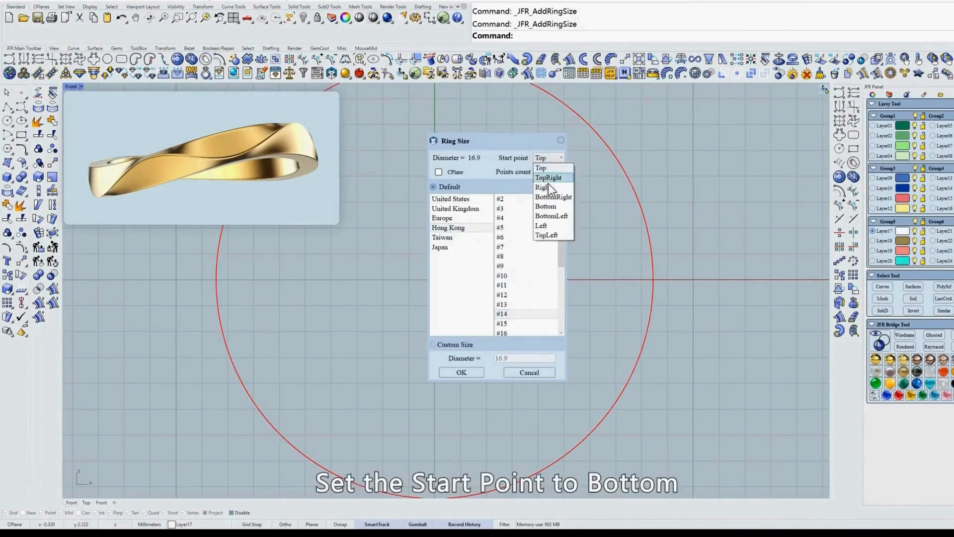
pyautogui.click(547, 207)
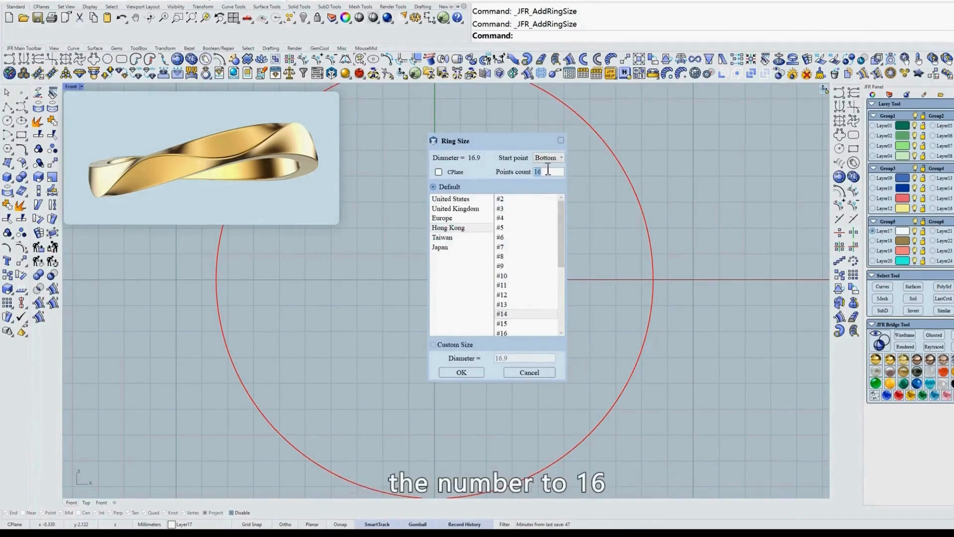
pyautogui.click(559, 175)
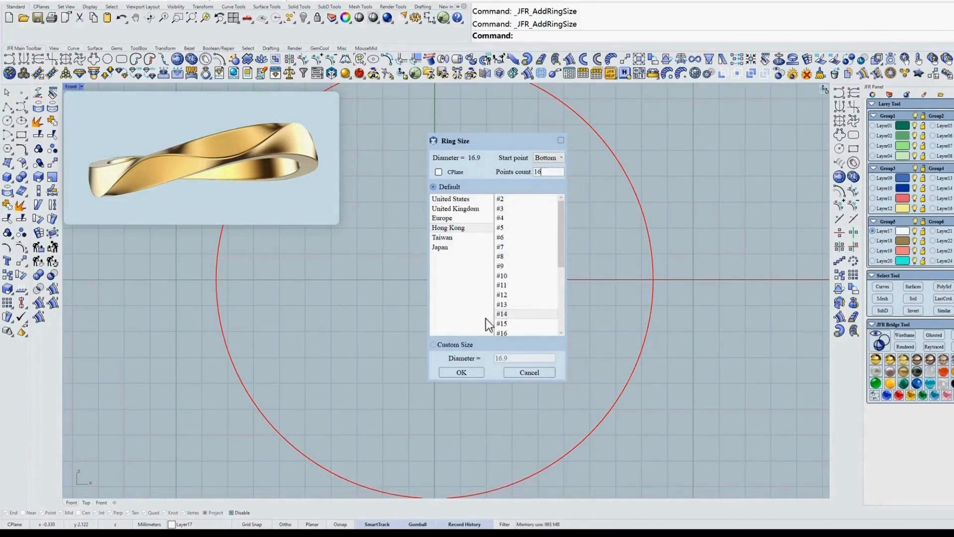
pyautogui.click(462, 373)
# Offset the ring circle outward by 1.7 mm.
pyautogui.moveTo(619, 193); pyautogui.dragTo(550, 240)
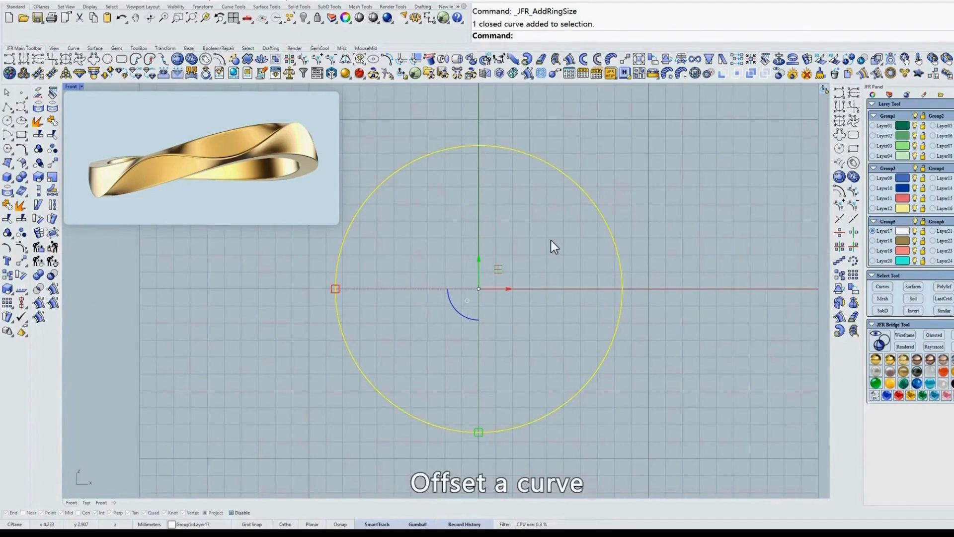
pyautogui.click(220, 59)
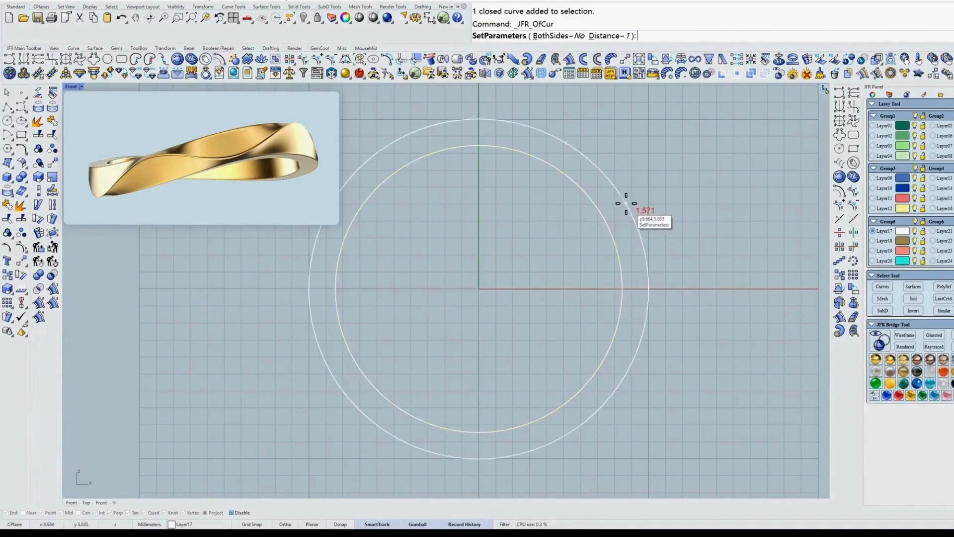
pyautogui.write('1.7')
pyautogui.press('Return')
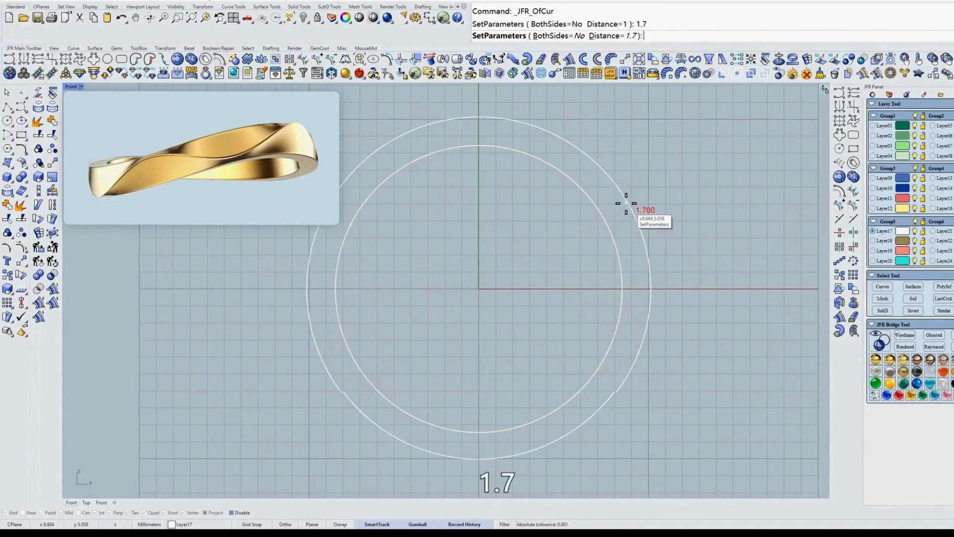
pyautogui.click(626, 204)
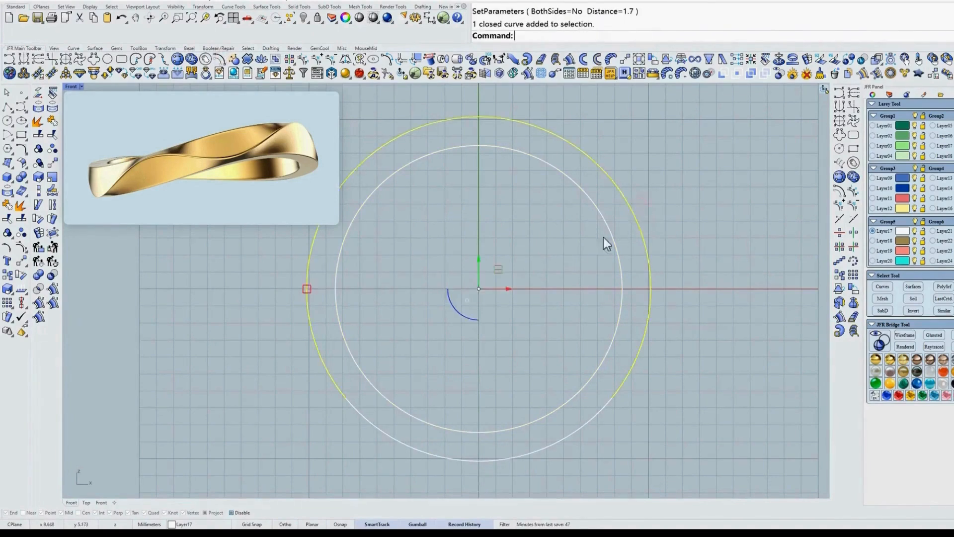
# Move the outer offset circle up by 0.4 mm.
pyautogui.click(479, 258)
pyautogui.write('0.')
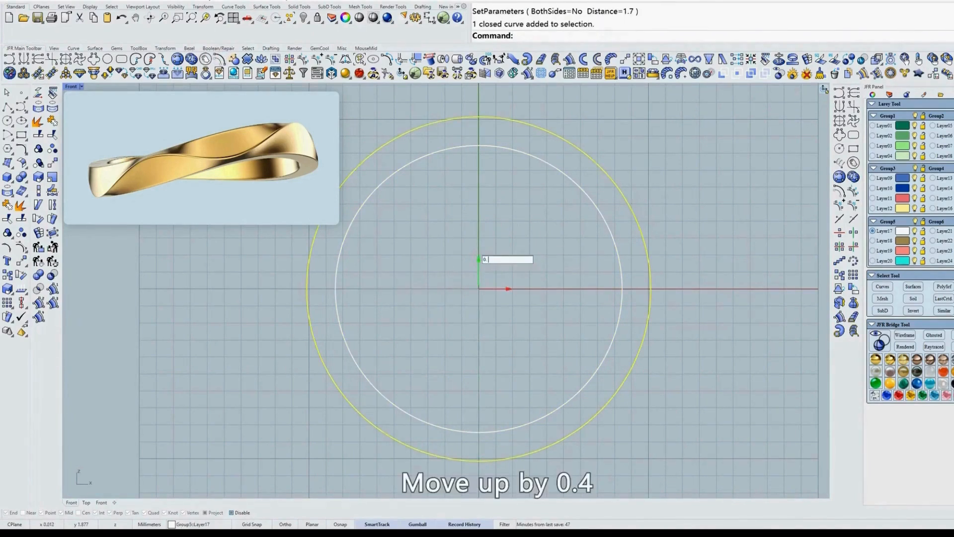
pyautogui.write('4')
pyautogui.press('Return')
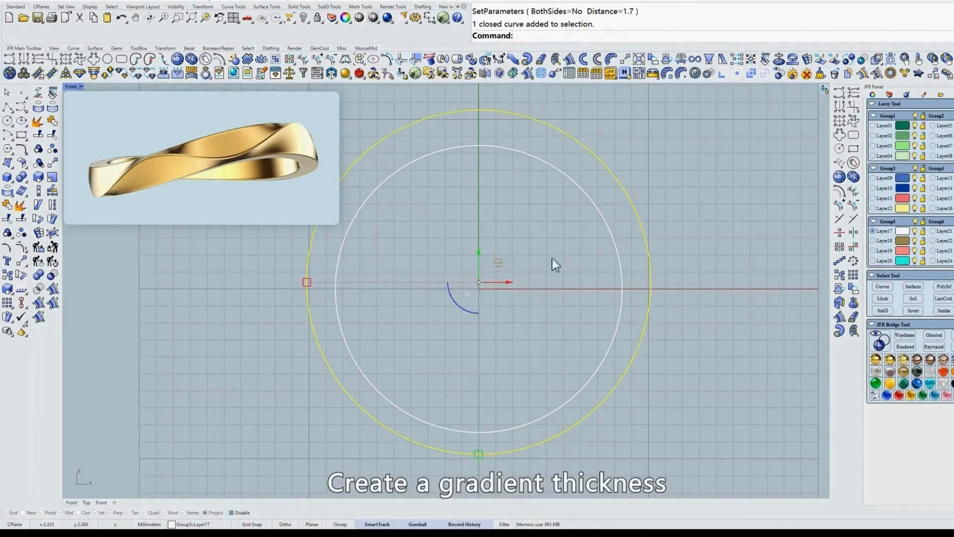
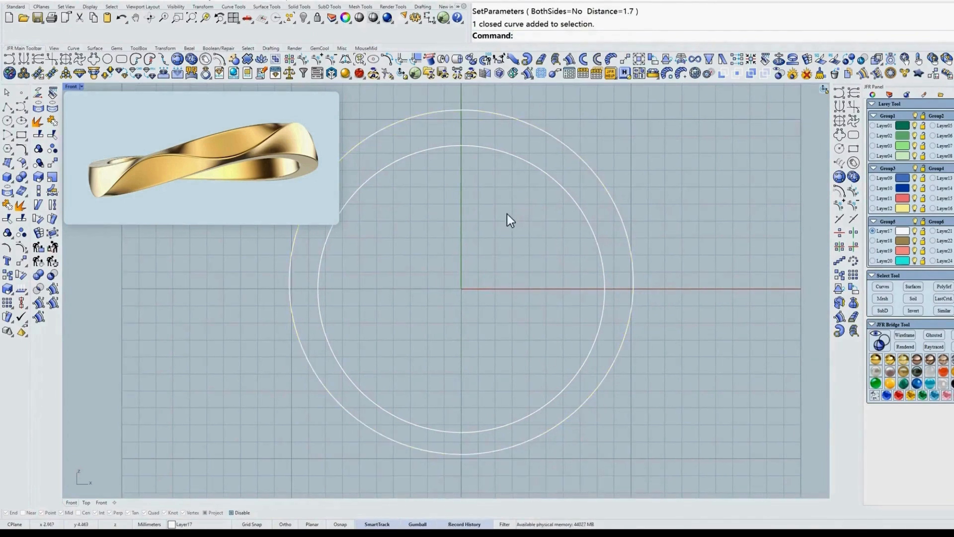
# Draw a vertical straight line from the origin downward past both ring circles.
pyautogui.click(7, 108)
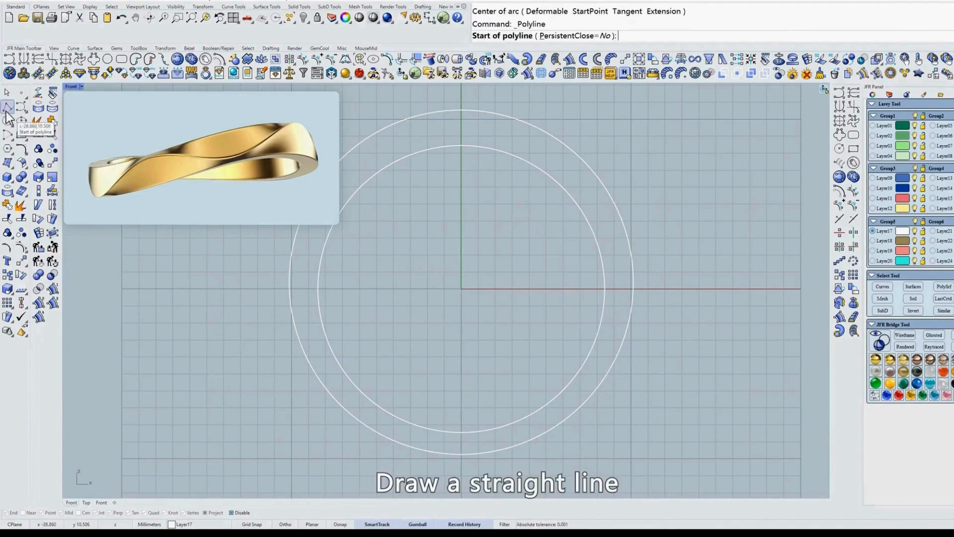
pyautogui.click(462, 288)
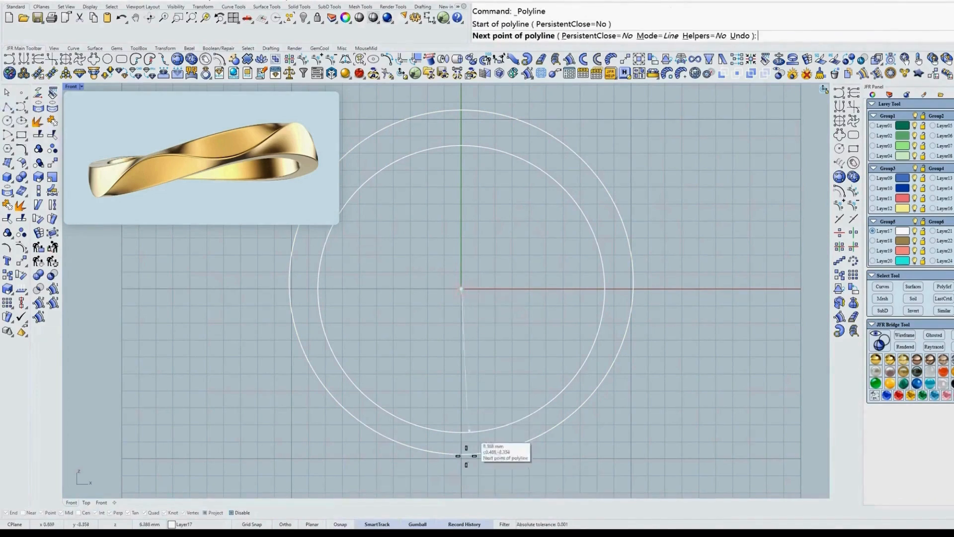
pyautogui.click(460, 473)
pyautogui.press('Return')
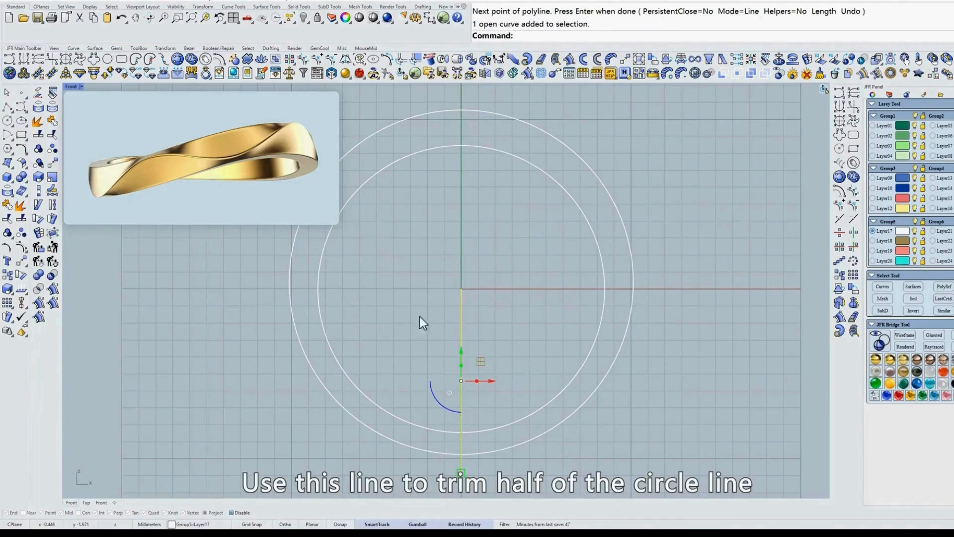
# Trim away one half of both ring circles with the vertical line, with ExtendCuttingLines and ApparentIntersections set to Yes, and delete the line.
pyautogui.click(8, 219)
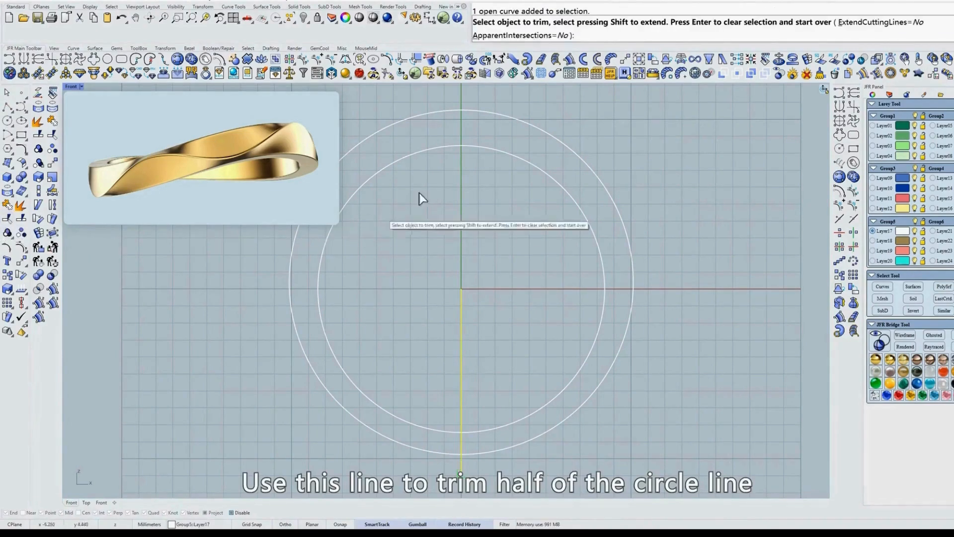
pyautogui.click(875, 23)
pyautogui.click(561, 35)
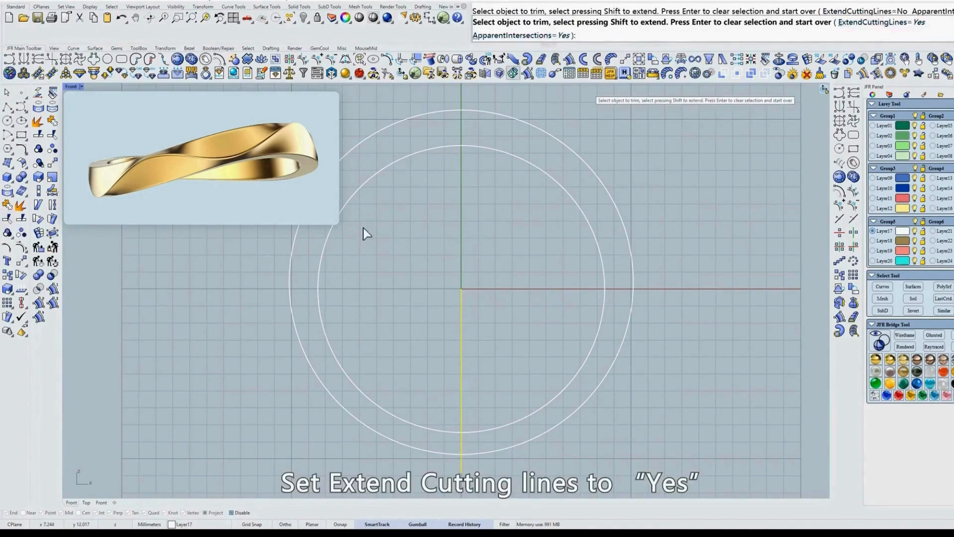
pyautogui.click(291, 305)
pyautogui.click(319, 298)
pyautogui.press('Return')
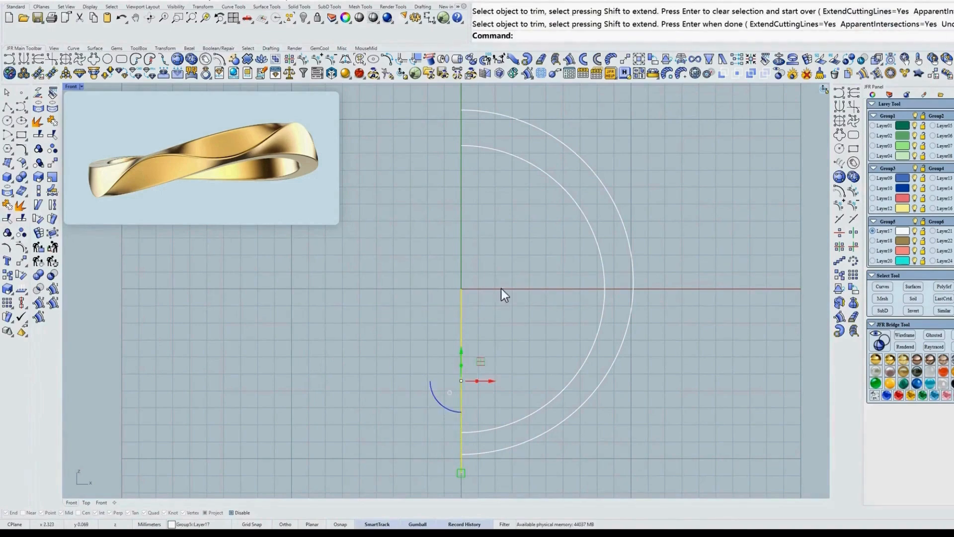
pyautogui.press('Delete')
# Move both half-circle curves horizontally by -1 in the Right view and mirror copies of them to the opposite side of the axis.
pyautogui.moveTo(641, 309); pyautogui.dragTo(569, 261)
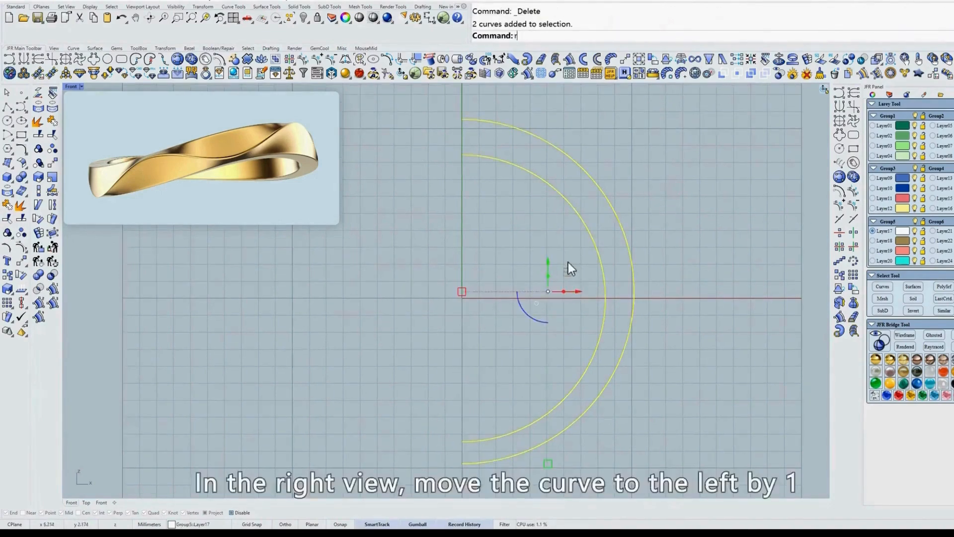
pyautogui.write('r')
pyautogui.press('Return')
pyautogui.click(487, 290)
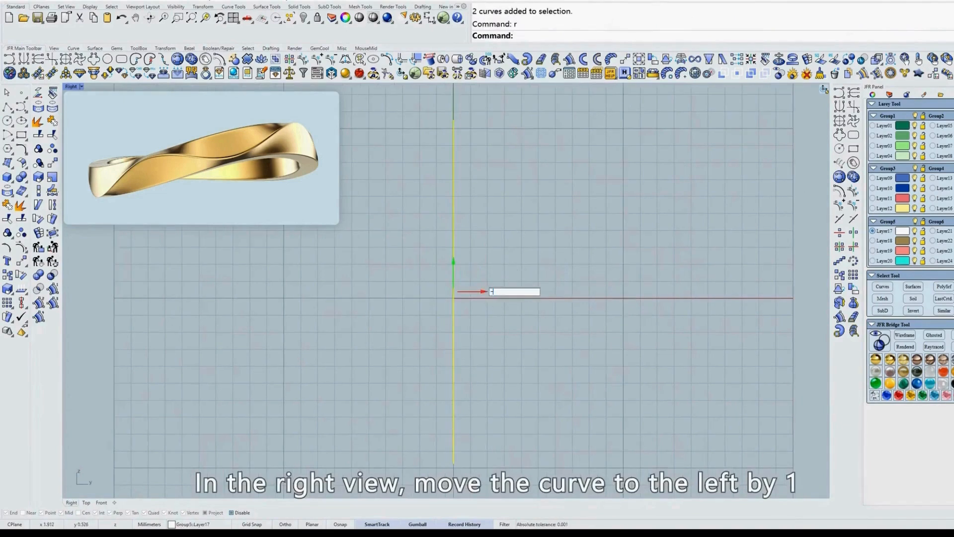
pyautogui.write('-1')
pyautogui.press('Return')
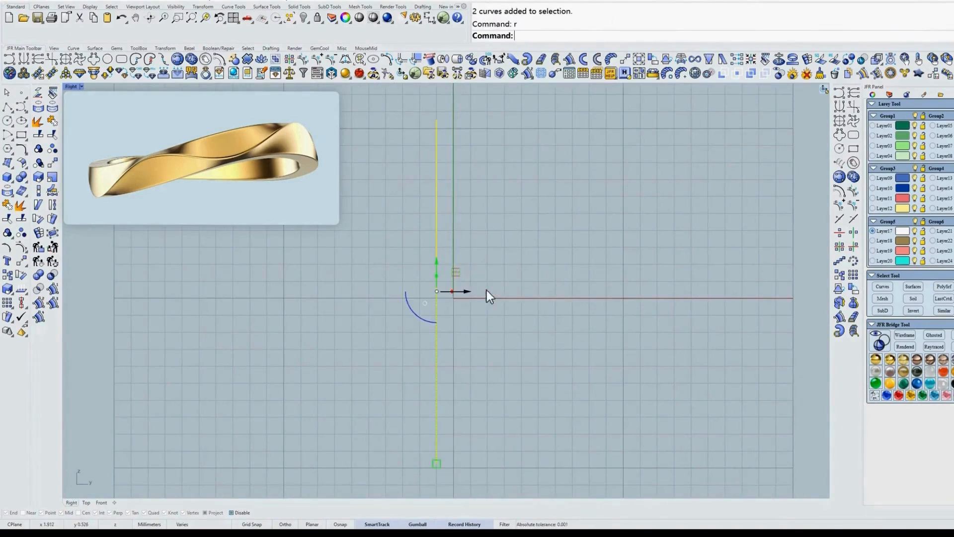
pyautogui.click(853, 233)
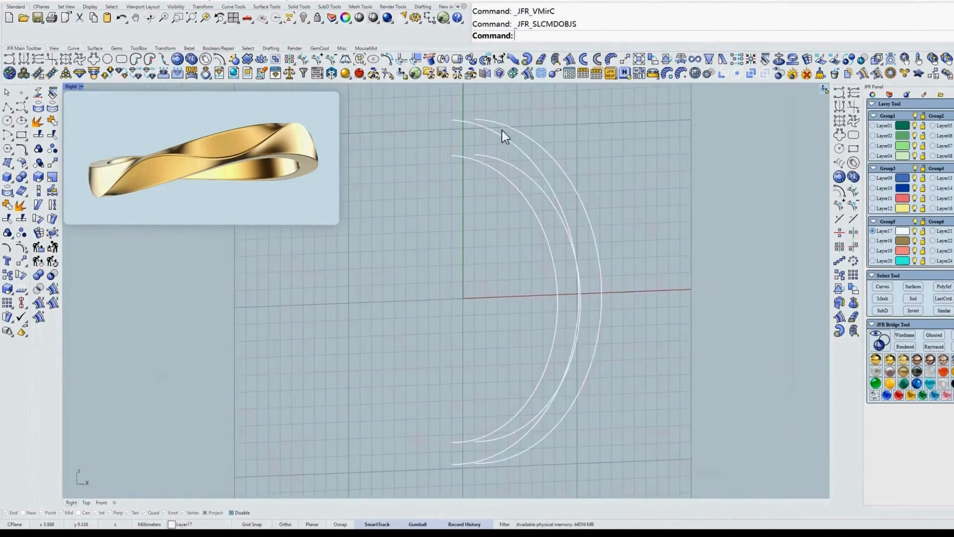
# Create one tween curve between the two outer half-circle curves.
pyautogui.click(498, 128)
pyautogui.keyDown('shift'); pyautogui.click(501, 124); pyautogui.keyUp('shift')
pyautogui.scroll(4, 507, 150)
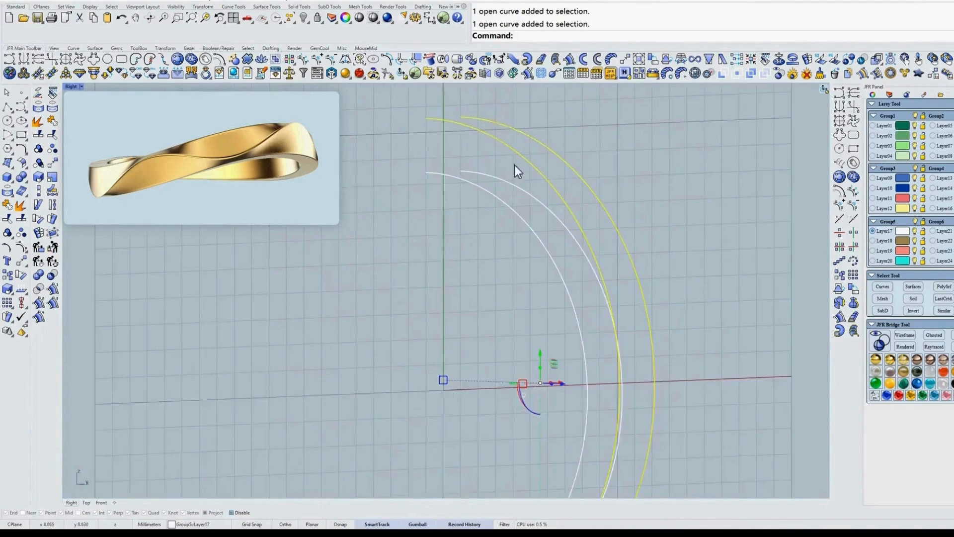
pyautogui.moveTo(508, 214); pyautogui.dragTo(434, 147, button='right')
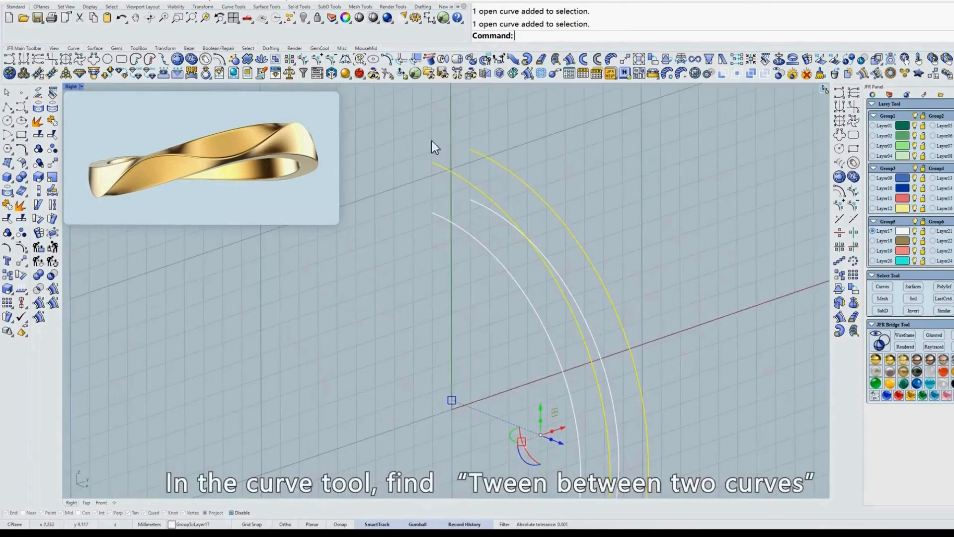
pyautogui.click(233, 7)
pyautogui.click(16, 33)
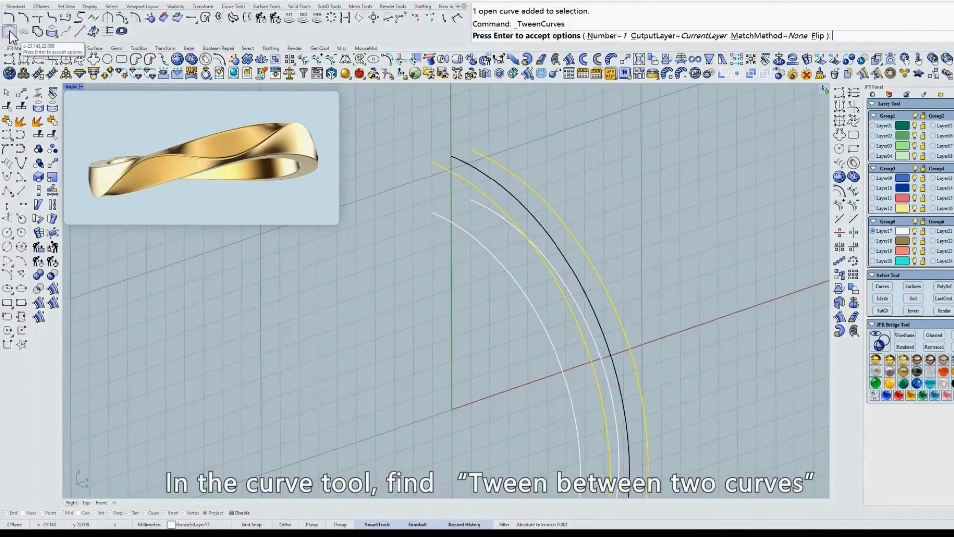
pyautogui.rightClick(533, 204)
# Show the control points of the middle tween curve in the Front view.
pyautogui.moveTo(533, 204); pyautogui.dragTo(522, 234, button='right')
pyautogui.click(494, 220)
pyautogui.write('f')
pyautogui.press('Return')
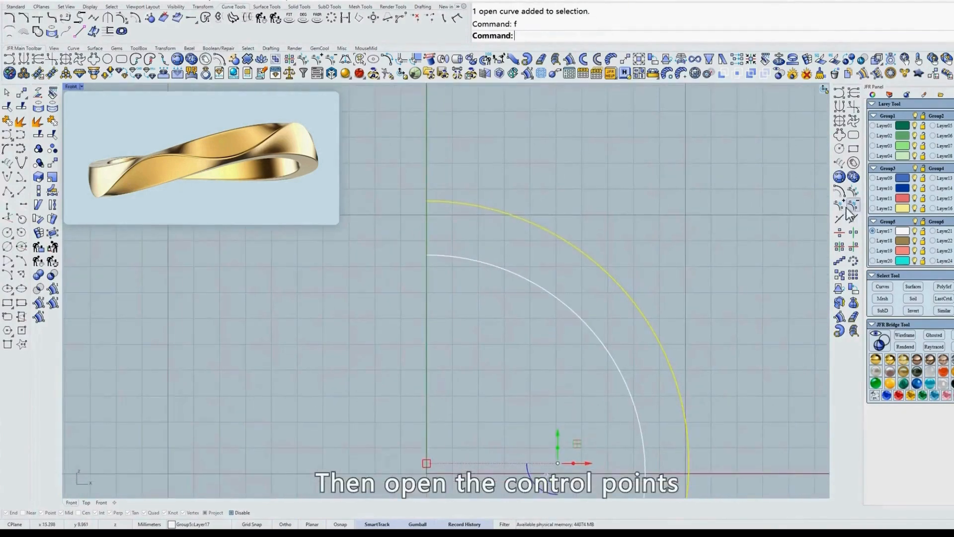
pyautogui.click(853, 191)
# Raise control points 8, 9 and 10 of the middle curve by scaling them outward in 2D from base point 0.
pyautogui.moveTo(340, 144); pyautogui.dragTo(586, 224)
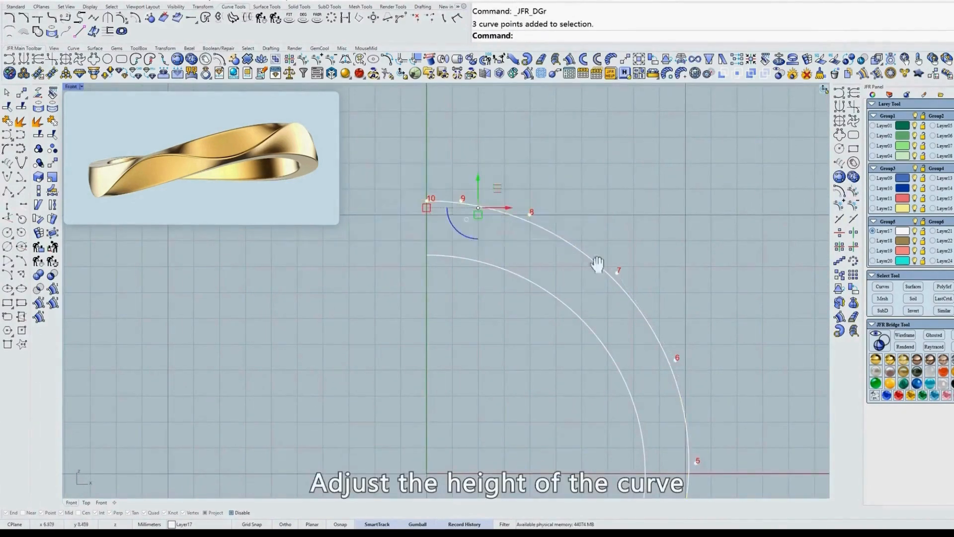
pyautogui.moveTo(598, 265); pyautogui.dragTo(559, 233, button='right')
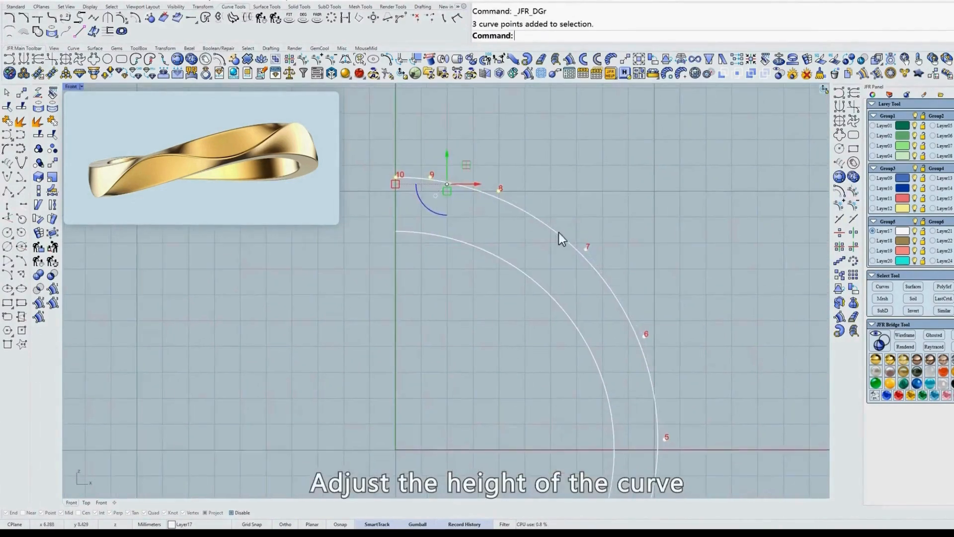
pyautogui.click(52, 178)
pyautogui.moveTo(548, 292); pyautogui.dragTo(561, 263, button='right')
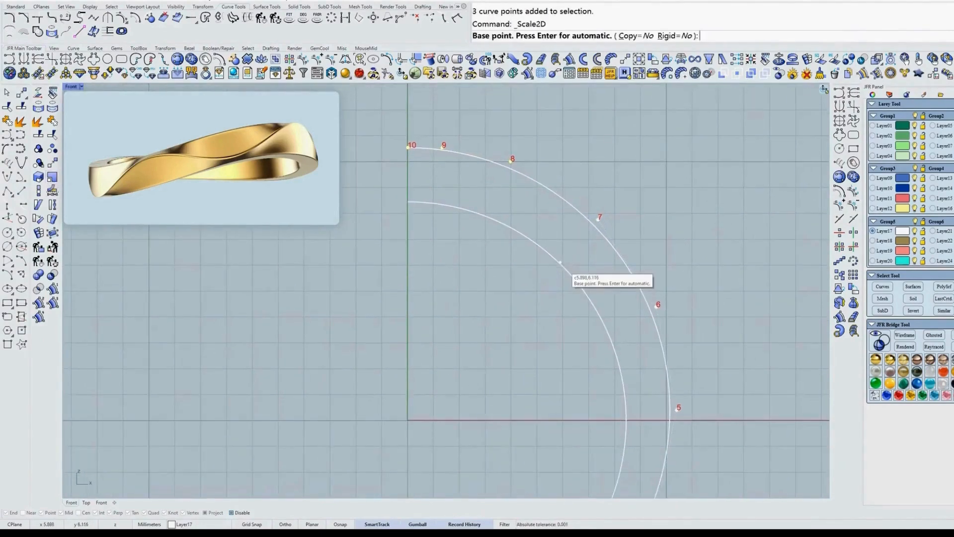
pyautogui.write('0')
pyautogui.press('Return')
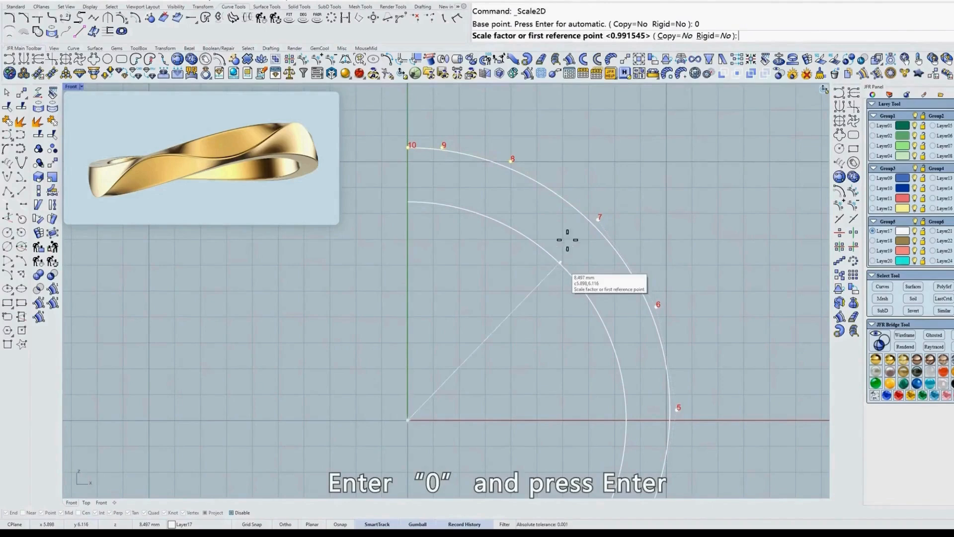
pyautogui.click(599, 217)
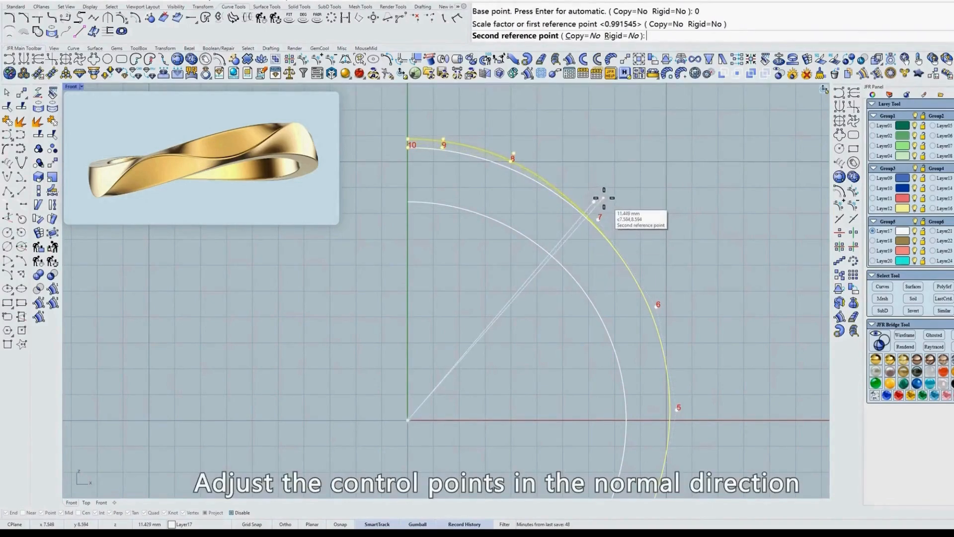
pyautogui.click(604, 198)
# Scale control point 7 of the middle curve slightly outward in 2D from base point 0.
pyautogui.moveTo(543, 307); pyautogui.dragTo(648, 185)
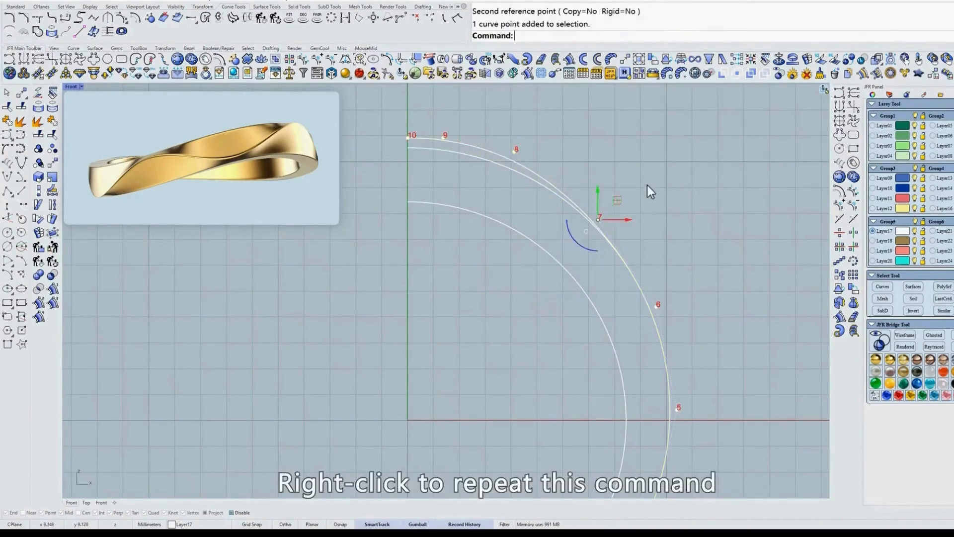
pyautogui.rightClick(647, 185)
pyautogui.write('0')
pyautogui.press('Return')
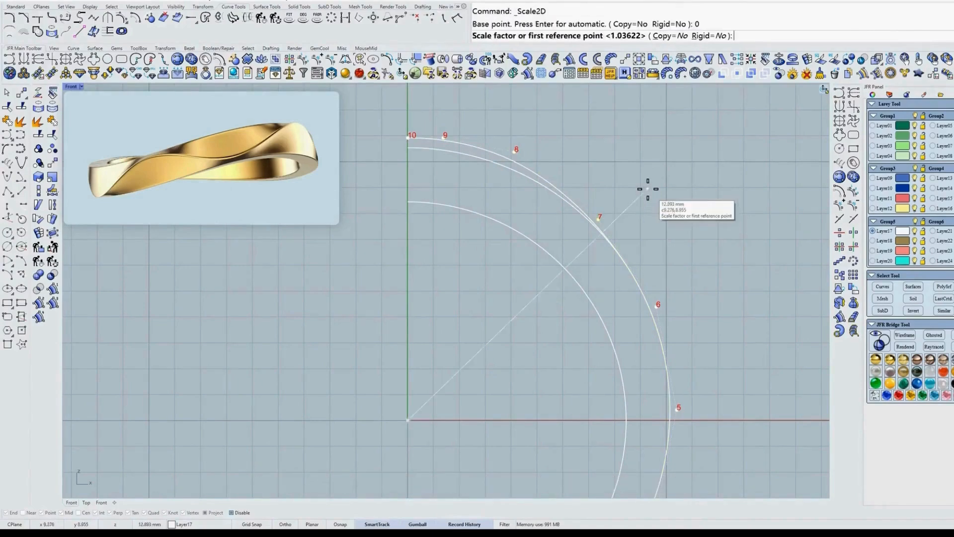
pyautogui.click(655, 188)
pyautogui.click(658, 187)
pyautogui.scroll(2, 473, 181)
# Show the control points of the two outer side curves as well.
pyautogui.moveTo(452, 176); pyautogui.dragTo(398, 129)
pyautogui.write('z')
pyautogui.press('Return')
# Lower both outer side curves by scaling their control points 7 to 10 inward in 2D from base point 0.
pyautogui.moveTo(329, 191); pyautogui.dragTo(454, 133)
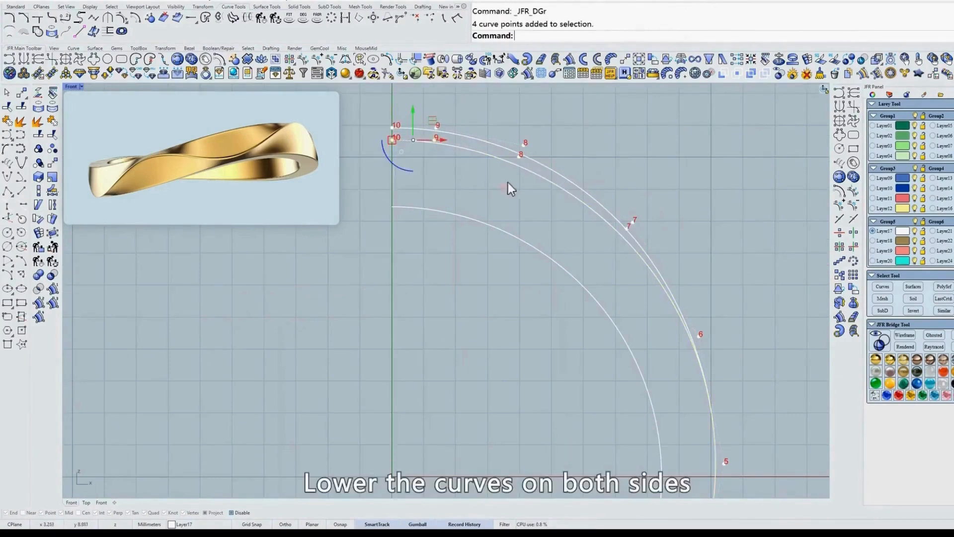
pyautogui.moveTo(540, 153); pyautogui.dragTo(540, 154)
pyautogui.moveTo(607, 205); pyautogui.dragTo(633, 238)
pyautogui.scroll(-1, 622, 237)
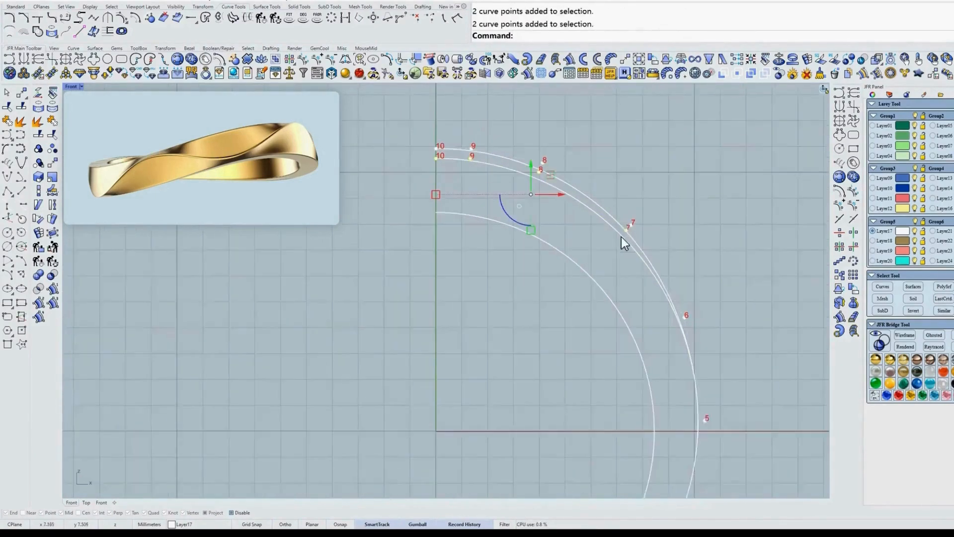
pyautogui.click(54, 188)
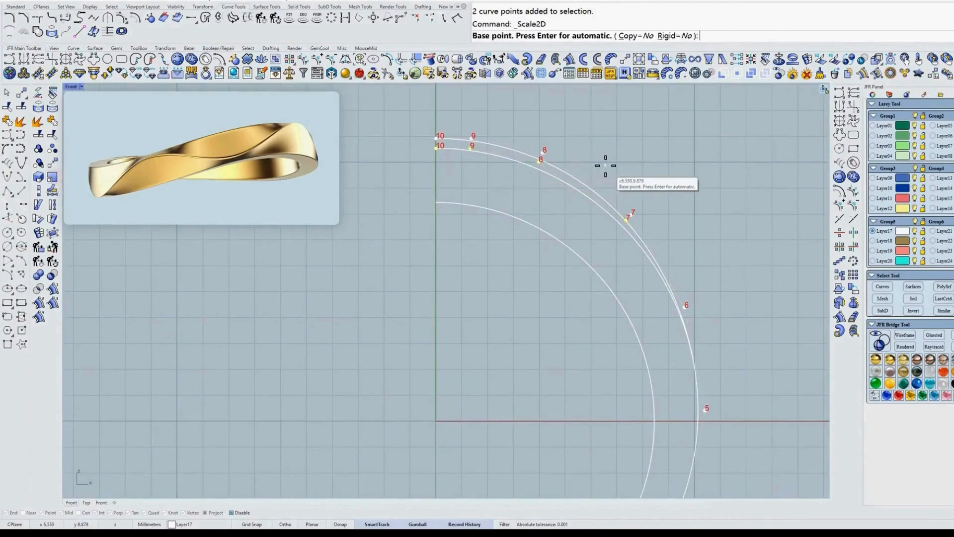
pyautogui.write('0')
pyautogui.press('Return')
pyautogui.click(634, 164)
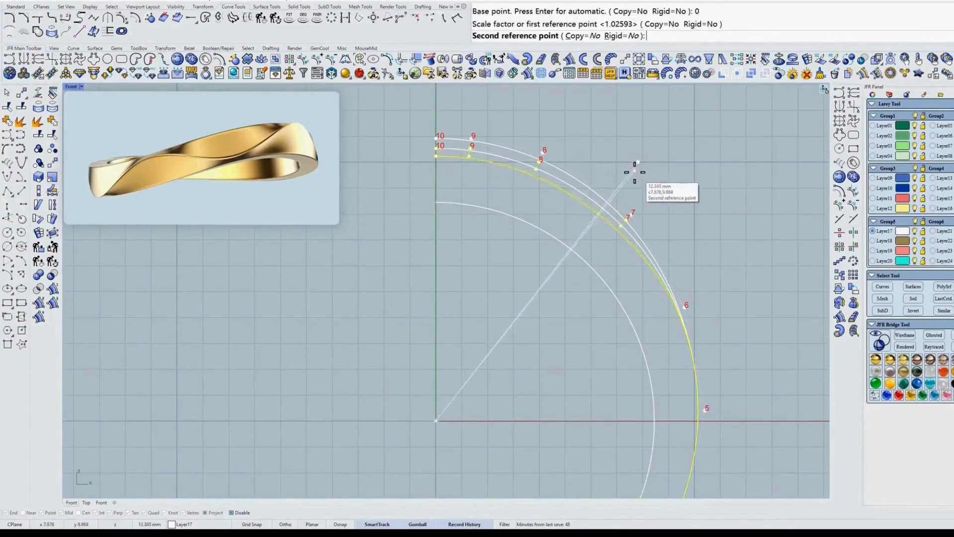
pyautogui.click(634, 173)
# Fine-tune control point 6 in the Front view to smooth the height transition and hide the control points.
pyautogui.scroll(2, 675, 318)
pyautogui.moveTo(713, 316); pyautogui.dragTo(642, 300, button='right')
pyautogui.scroll(5, 642, 300)
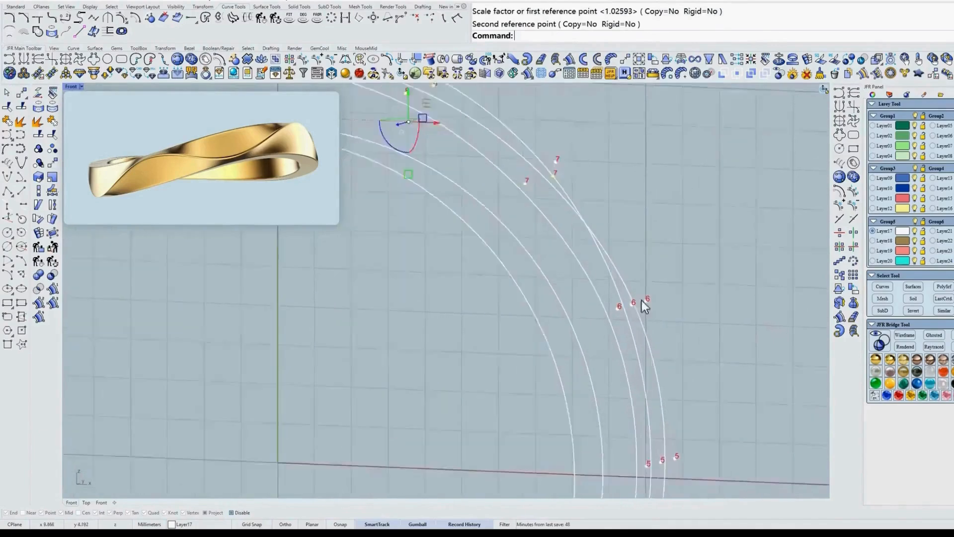
pyautogui.moveTo(648, 251); pyautogui.dragTo(681, 361)
pyautogui.moveTo(559, 304); pyautogui.dragTo(614, 321)
pyautogui.write('f')
pyautogui.press('Return')
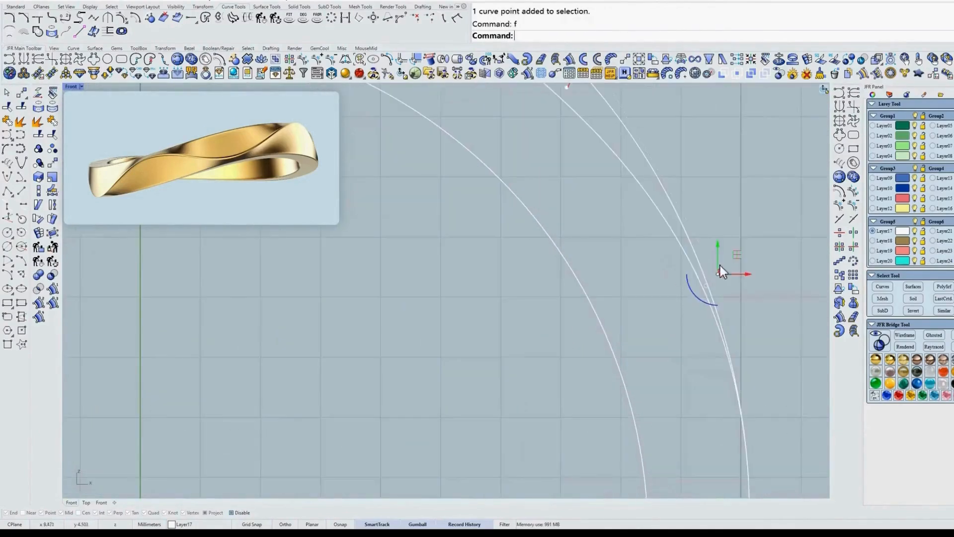
pyautogui.moveTo(731, 258); pyautogui.dragTo(725, 260)
pyautogui.moveTo(717, 209); pyautogui.dragTo(744, 258)
pyautogui.scroll(-8, 685, 340)
pyautogui.press('Escape')
pyautogui.press('Escape')
pyautogui.moveTo(644, 260); pyautogui.dragTo(532, 211, button='right')
# Loft the ring's outer face with JFR Loft Surface through one side curve, the middle curve and the opposite side curve, creasing at that side curve.
pyautogui.click(556, 59)
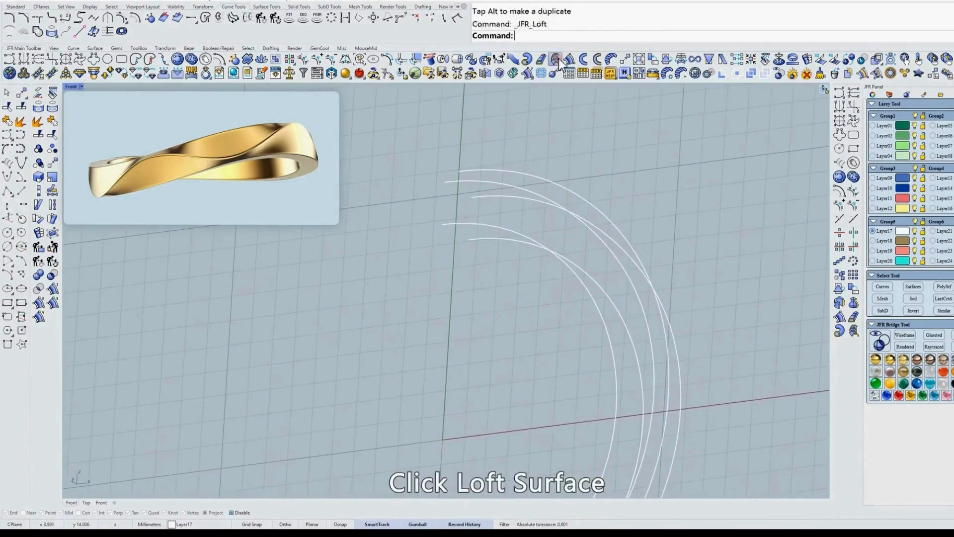
pyautogui.click(489, 198)
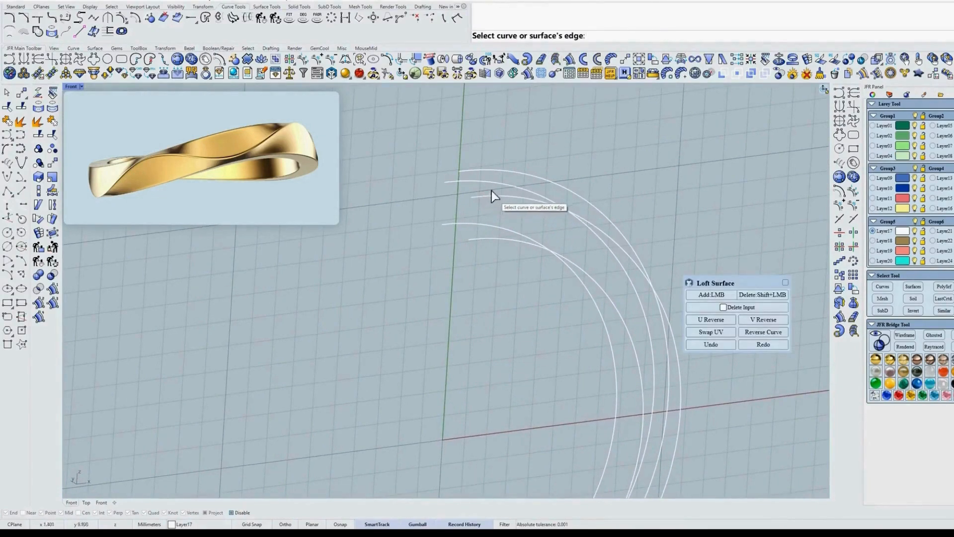
pyautogui.click(492, 172)
pyautogui.moveTo(513, 184); pyautogui.dragTo(548, 183, button='right')
pyautogui.scroll(2, 507, 211)
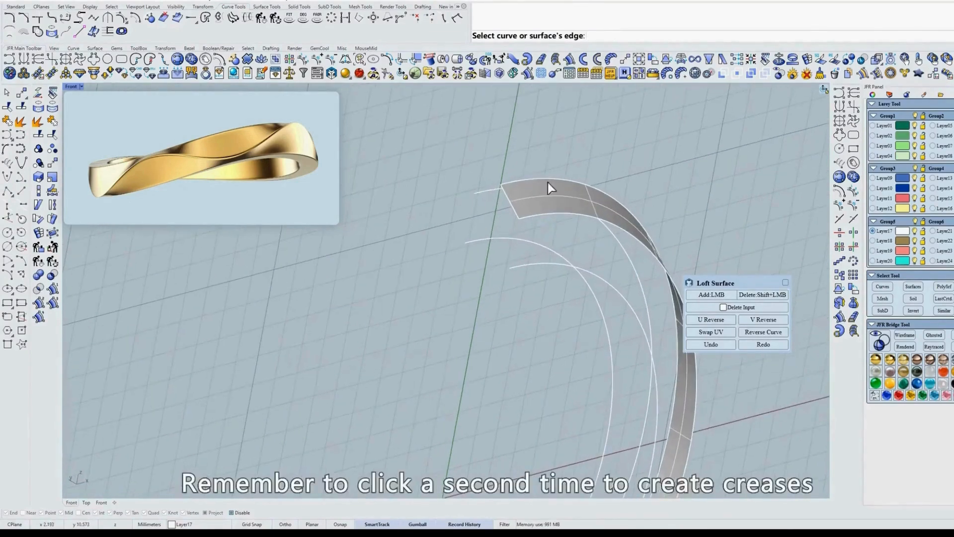
pyautogui.click(488, 192)
pyautogui.click(483, 193)
# Continue the creased loft through both inner curves back to the first outer side curve and finish the surface.
pyautogui.click(481, 240)
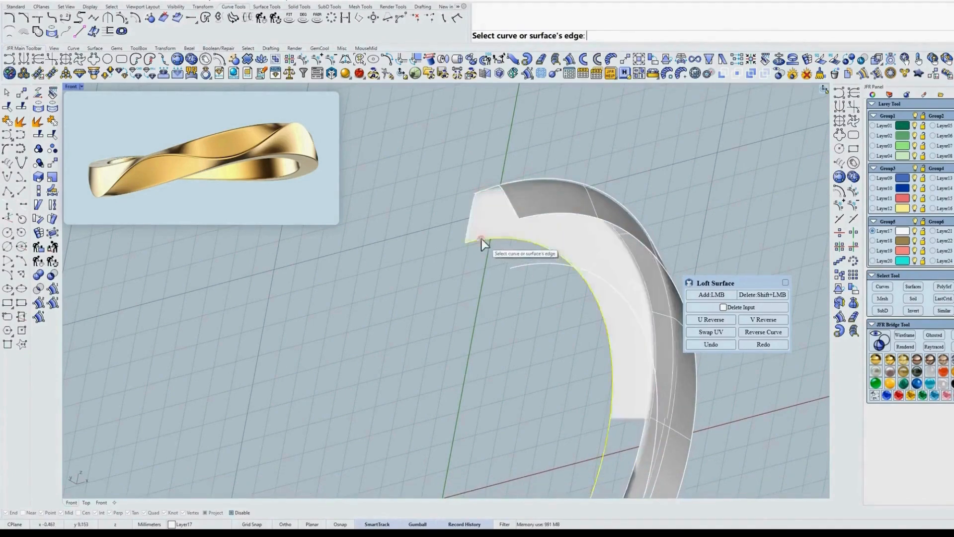
pyautogui.click(524, 267)
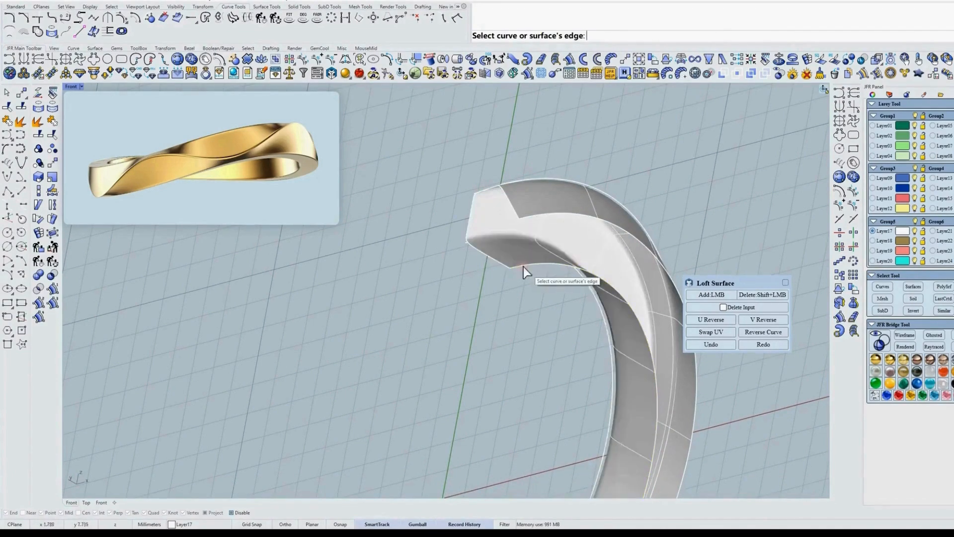
pyautogui.click(542, 221)
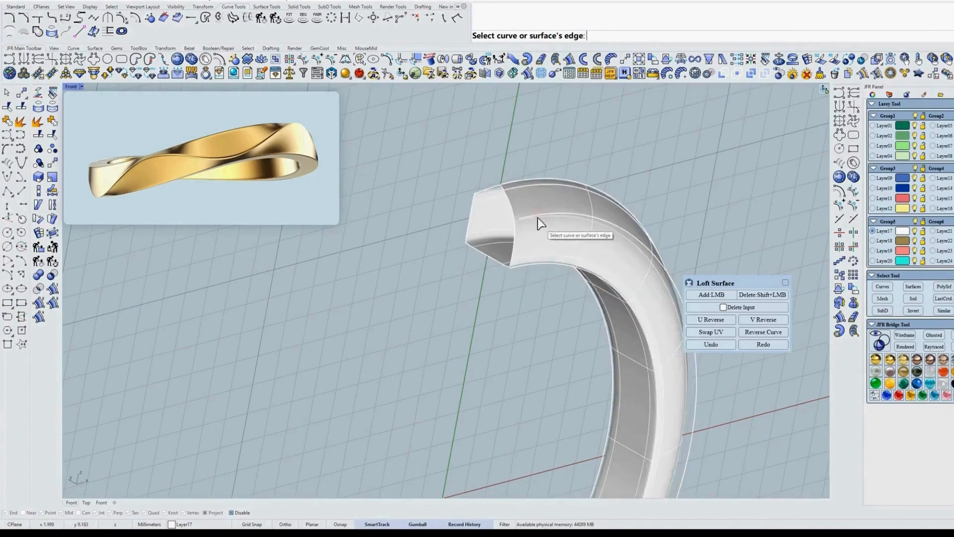
pyautogui.moveTo(542, 222); pyautogui.dragTo(487, 168, button='right')
pyautogui.press('space')
pyautogui.scroll(4, 447, 163)
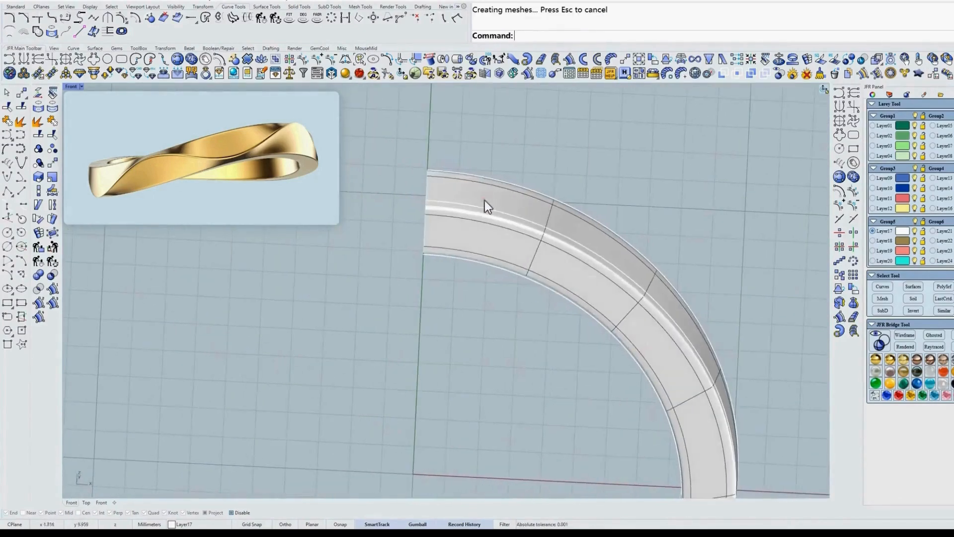
# Assign the lofted ring surface to Layer02.
pyautogui.click(484, 201)
pyautogui.click(903, 135)
pyautogui.moveTo(608, 172); pyautogui.dragTo(636, 191, button='right')
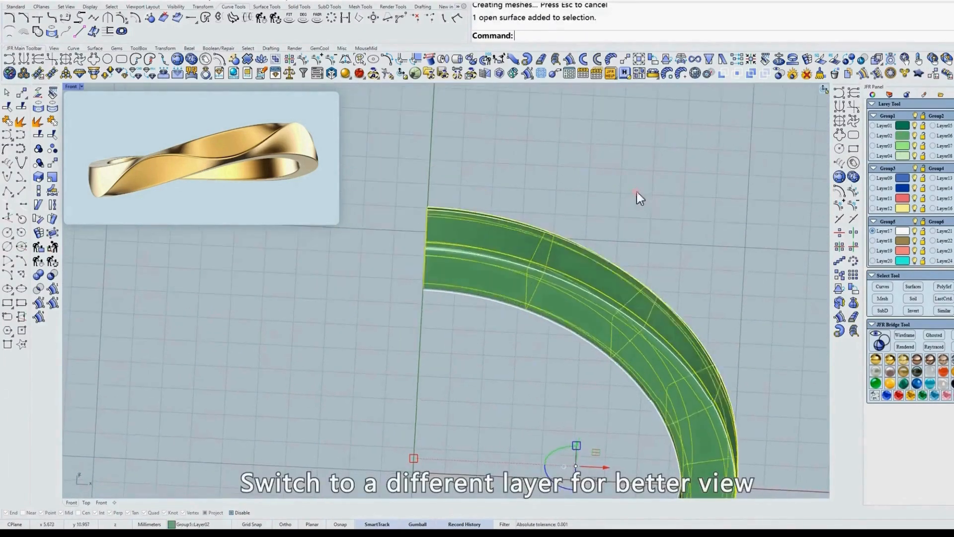
pyautogui.click(578, 213)
pyautogui.moveTo(547, 222); pyautogui.dragTo(533, 190, button='right')
# Select the ring's middle curve in the Top view and show its numbered control points over the shaded surface.
pyautogui.write('r')
pyautogui.press('Return')
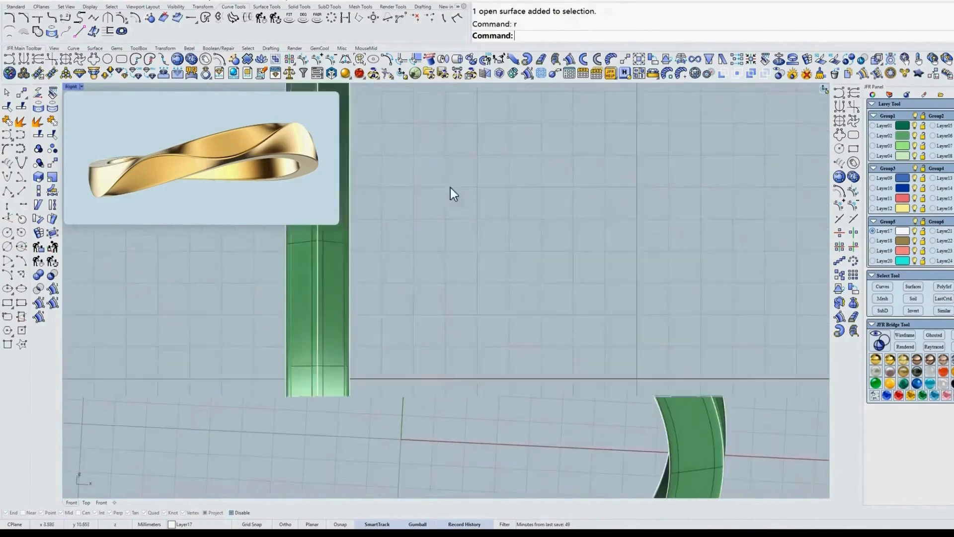
pyautogui.write('t')
pyautogui.press('Return')
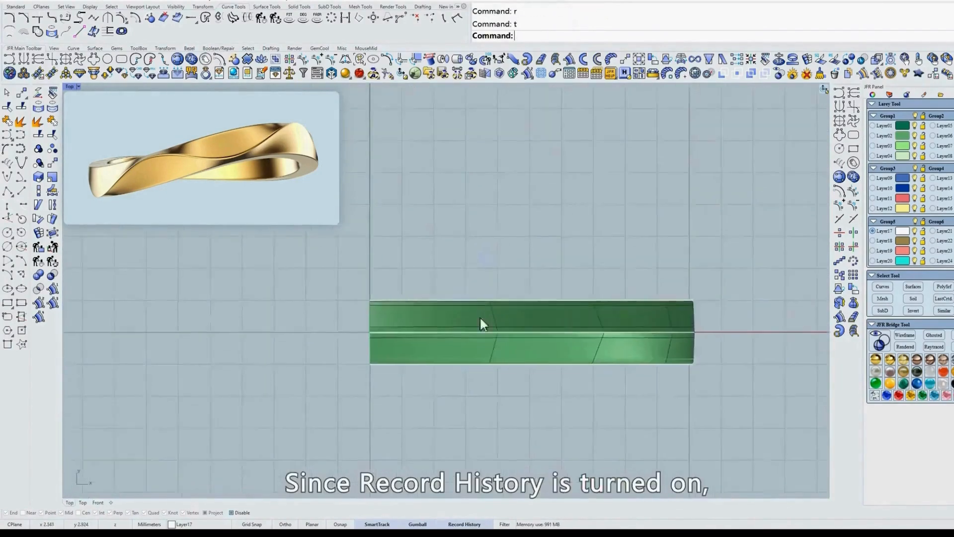
pyautogui.click(485, 319)
pyautogui.write('w')
pyautogui.press('Return')
pyautogui.click(478, 321)
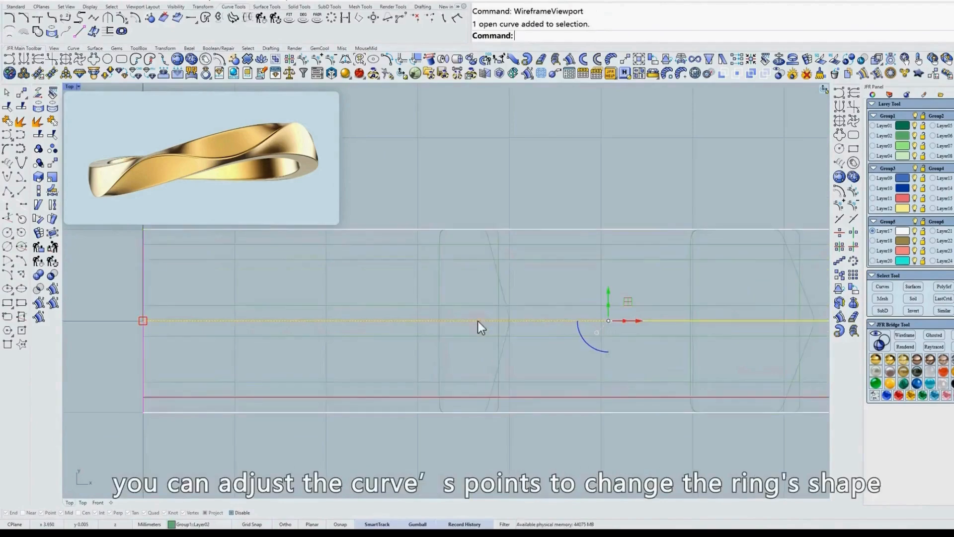
pyautogui.write('z')
pyautogui.press('Return')
pyautogui.keyDown('ctrl'); pyautogui.keyDown('shift'); pyautogui.moveTo(478, 321); pyautogui.dragTo(497, 219, button='right'); pyautogui.keyUp('shift'); pyautogui.keyUp('ctrl')
pyautogui.write('s')
pyautogui.press('Return')
# Select the two middle-curve points nearest the ring's top and shift them toward one side edge in the Top view.
pyautogui.moveTo(392, 153); pyautogui.dragTo(580, 265)
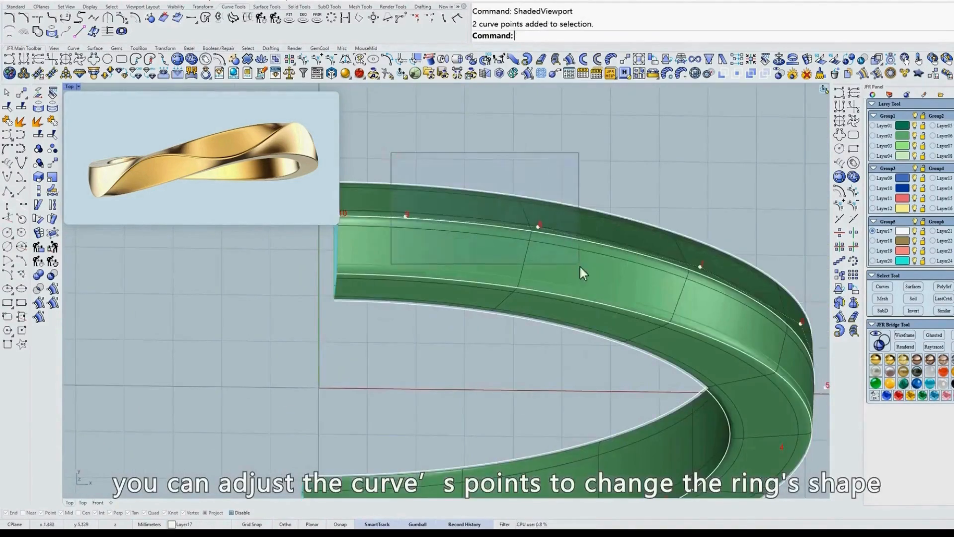
pyautogui.moveTo(473, 198); pyautogui.dragTo(473, 219)
pyautogui.write('t')
pyautogui.press('Return')
pyautogui.moveTo(521, 181); pyautogui.dragTo(543, 335)
pyautogui.scroll(3, 408, 365)
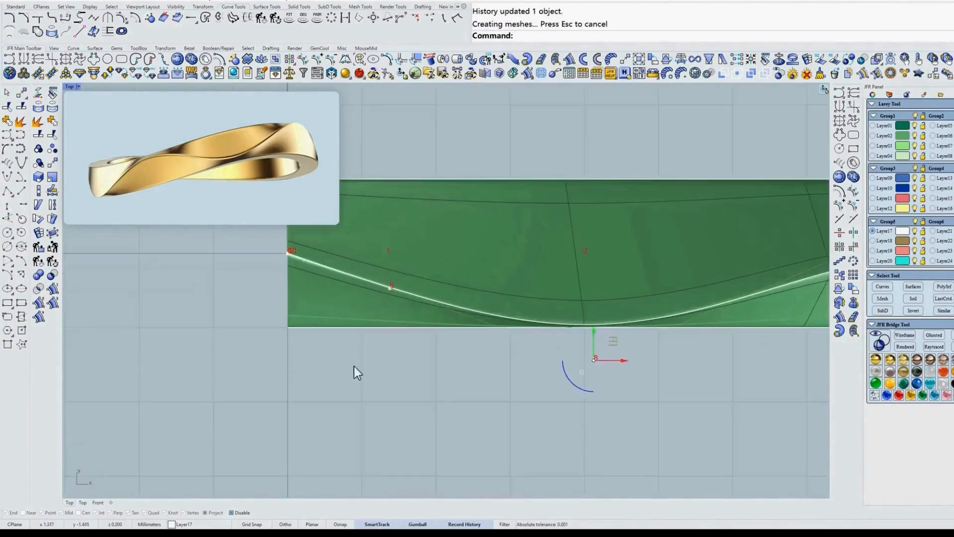
# Fine-tune the two shifted points individually so the crease curve stays within the band's edge.
pyautogui.click(394, 285)
pyautogui.moveTo(391, 269); pyautogui.dragTo(391, 286)
pyautogui.moveTo(467, 450); pyautogui.dragTo(688, 347)
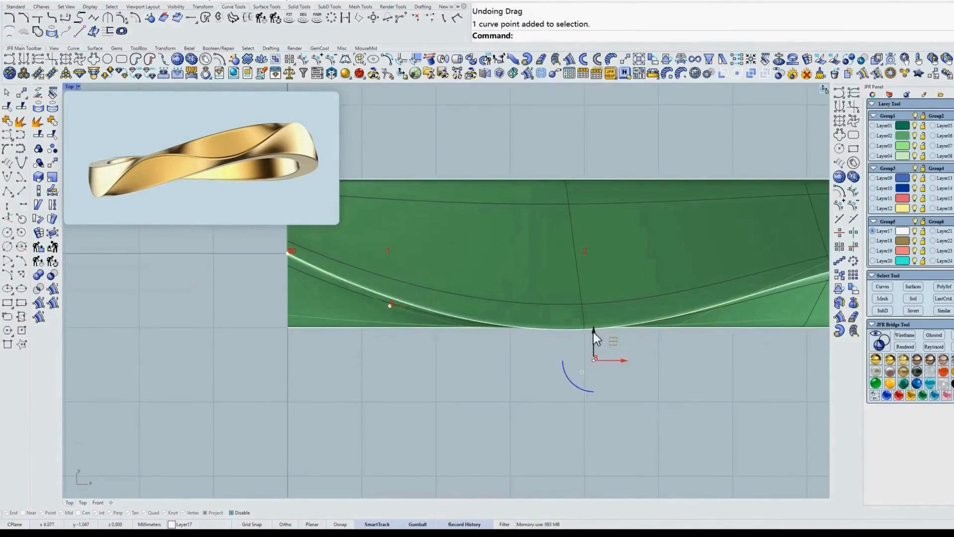
pyautogui.moveTo(594, 332); pyautogui.dragTo(596, 326)
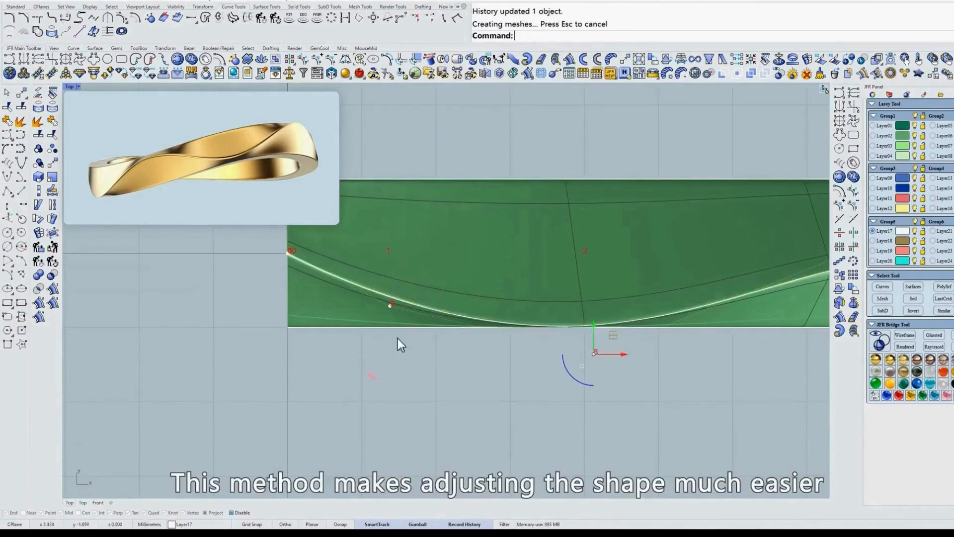
# Select the next points down the middle curve and move them toward the opposite side edge to form a wave.
pyautogui.click(390, 305)
pyautogui.scroll(-5, 610, 322)
pyautogui.keyDown('ctrl'); pyautogui.keyDown('shift'); pyautogui.moveTo(631, 277); pyautogui.dragTo(652, 247, button='right'); pyautogui.keyUp('shift'); pyautogui.keyUp('ctrl')
pyautogui.click(757, 283)
pyautogui.moveTo(599, 227); pyautogui.dragTo(675, 328)
pyautogui.write('t')
pyautogui.press('Return')
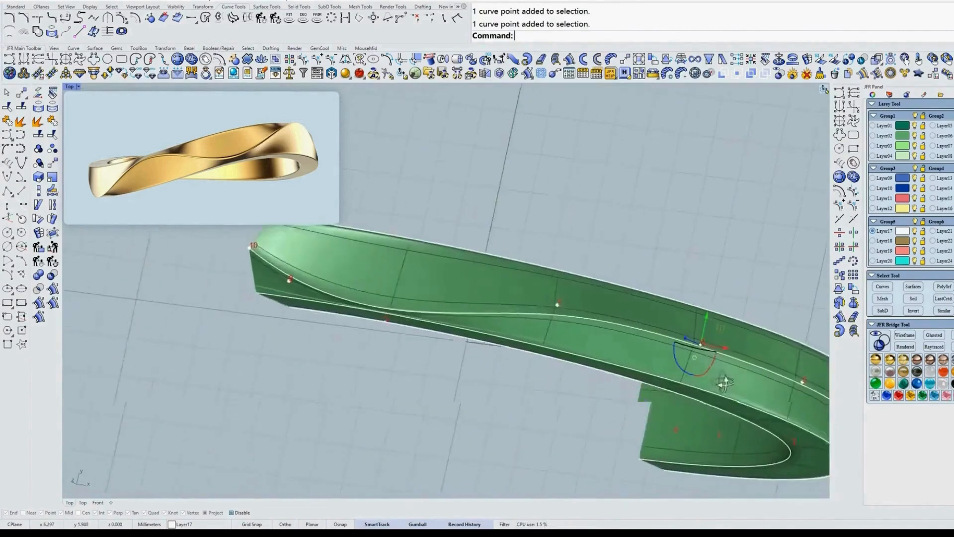
pyautogui.moveTo(736, 293); pyautogui.dragTo(742, 246)
pyautogui.keyDown('ctrl'); pyautogui.keyDown('shift'); pyautogui.moveTo(696, 288); pyautogui.dragTo(581, 302, button='right'); pyautogui.keyUp('shift'); pyautogui.keyUp('ctrl')
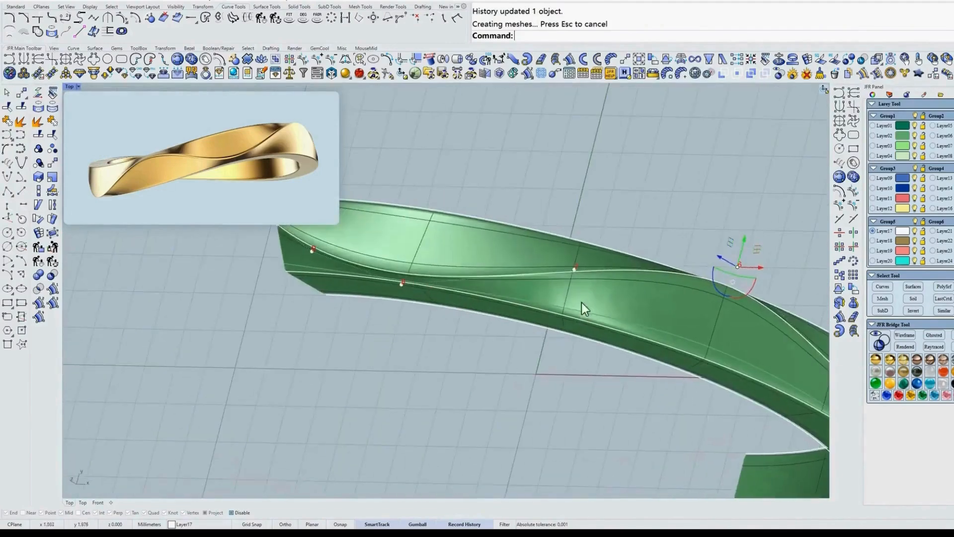
# Select the ring surface in the Top view and duplicate it to the other half with Revolve 180.
pyautogui.write('t')
pyautogui.press('Return')
pyautogui.click(452, 272)
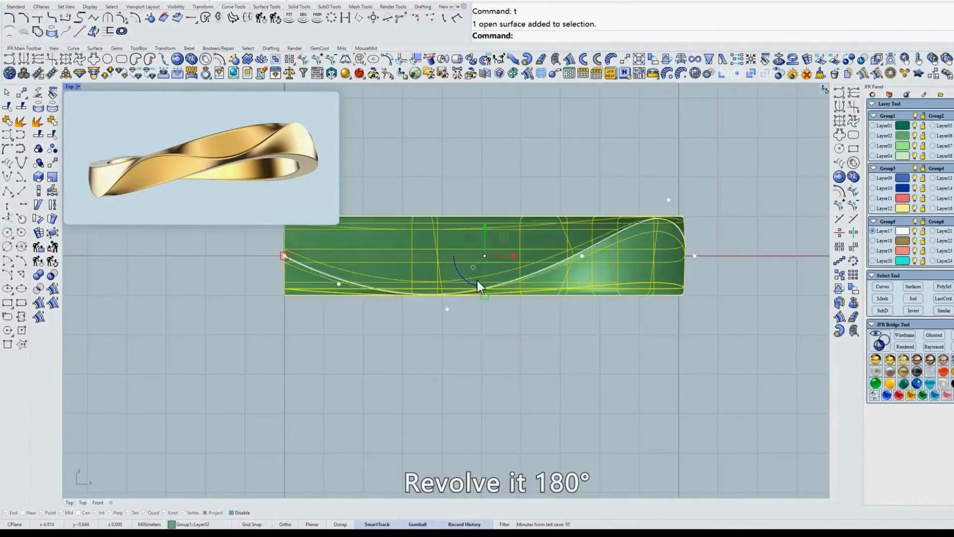
pyautogui.click(286, 63)
pyautogui.click(320, 80)
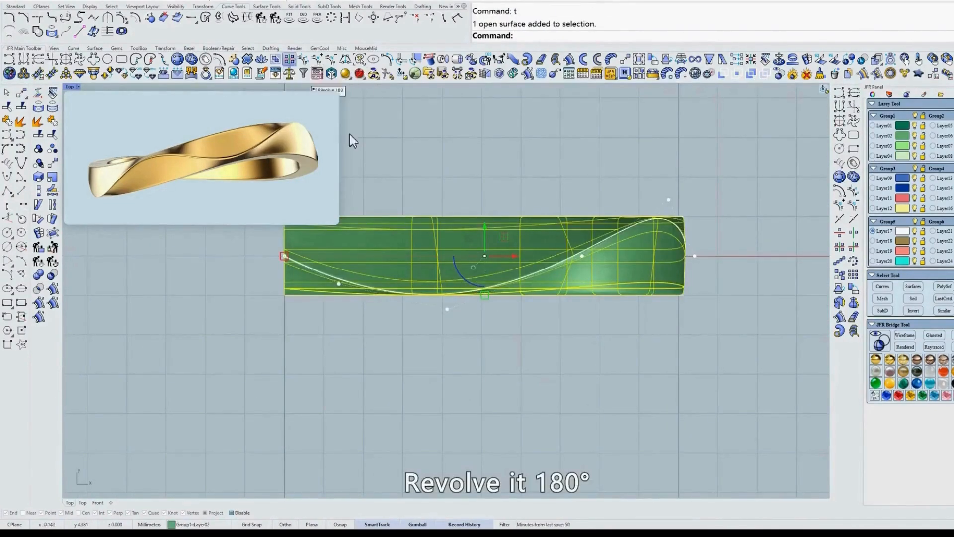
pyautogui.click(383, 164)
pyautogui.moveTo(413, 185); pyautogui.dragTo(554, 199, button='right')
# Move the crease curve's point beside the seam to smooth the wave across the two halves.
pyautogui.scroll(6, 442, 277)
pyautogui.moveTo(459, 400); pyautogui.dragTo(511, 283)
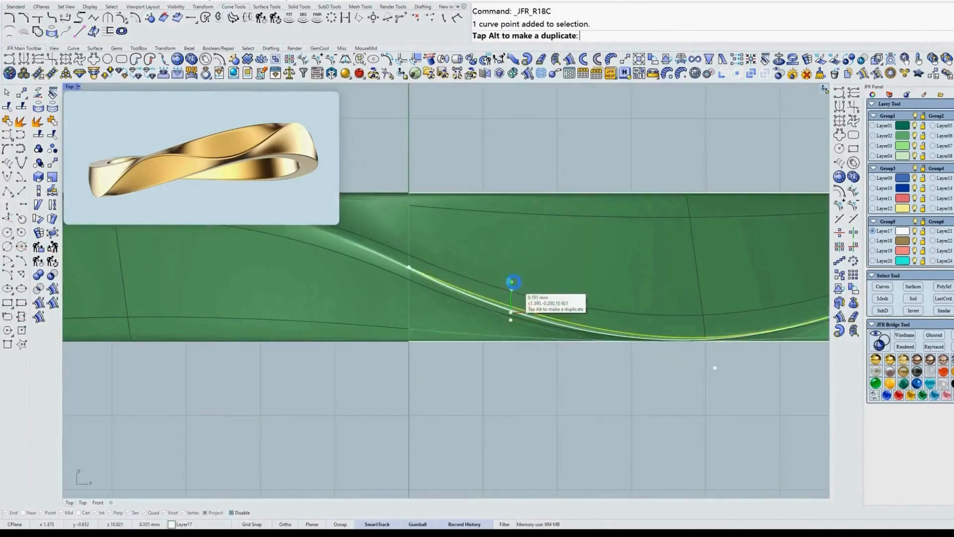
pyautogui.scroll(-6, 511, 283)
pyautogui.keyDown('ctrl'); pyautogui.keyDown('shift'); pyautogui.moveTo(581, 289); pyautogui.dragTo(569, 245, button='right'); pyautogui.keyUp('shift'); pyautogui.keyUp('ctrl')
# Adjust the crease curve's side control points across the band width in the Right view to refine the wave.
pyautogui.click(573, 318)
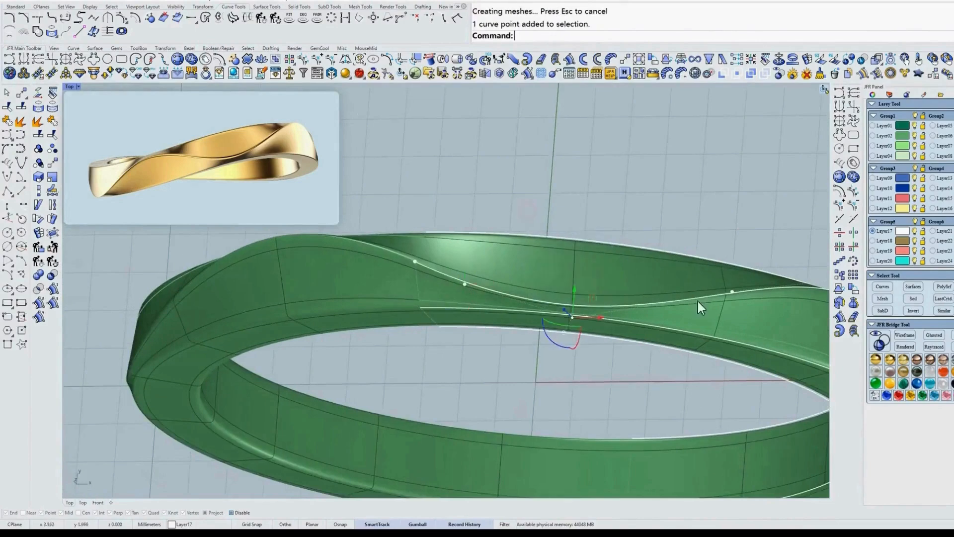
pyautogui.keyDown('ctrl'); pyautogui.keyDown('shift'); pyautogui.moveTo(626, 284); pyautogui.dragTo(474, 251, button='right'); pyautogui.keyUp('shift'); pyautogui.keyUp('ctrl')
pyautogui.write('r')
pyautogui.press('Return')
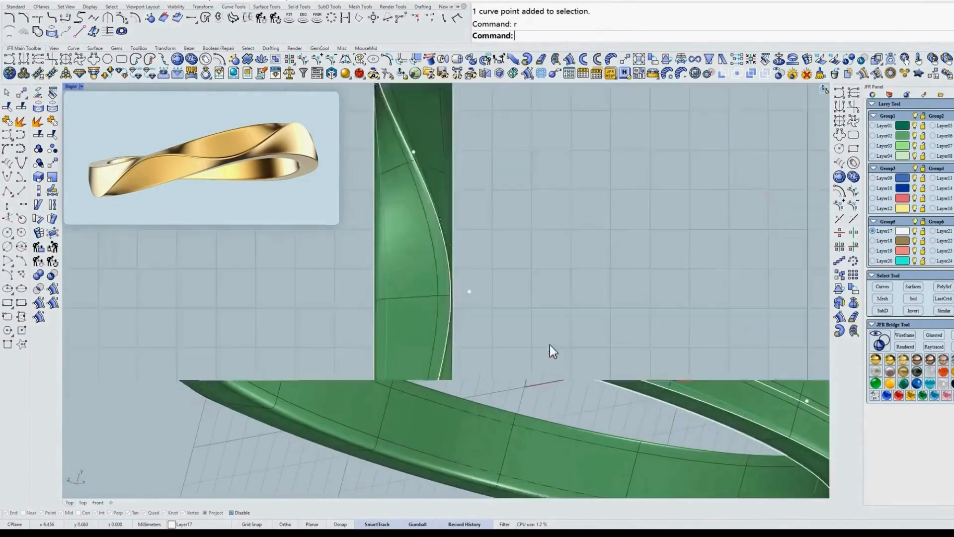
pyautogui.moveTo(488, 347); pyautogui.dragTo(473, 347)
pyautogui.moveTo(393, 444); pyautogui.dragTo(452, 330, button='right')
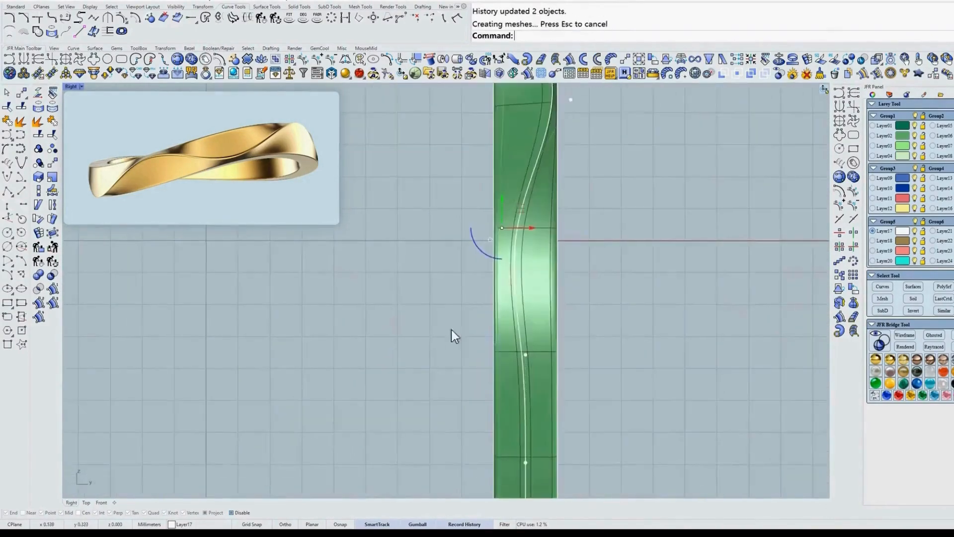
pyautogui.moveTo(419, 333); pyautogui.dragTo(518, 361)
pyautogui.click(604, 351)
pyautogui.moveTo(554, 380); pyautogui.dragTo(598, 362, button='right')
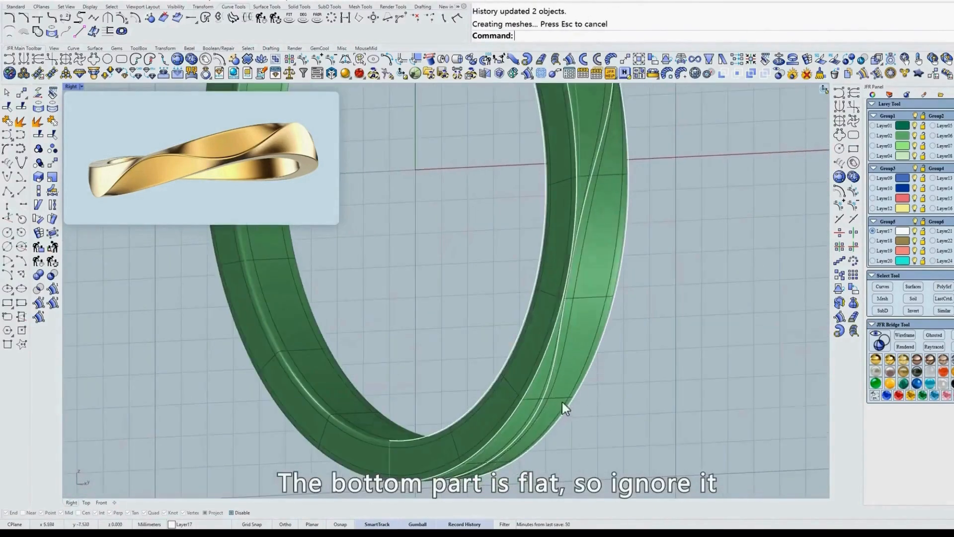
# Turn on numbered control points for two of the loft curves, working from the Front view in wireframe.
pyautogui.write('f')
pyautogui.press('Return')
pyautogui.moveTo(721, 392); pyautogui.dragTo(567, 308, button='right')
pyautogui.click(624, 271)
pyautogui.press('F10')
pyautogui.scroll(3, 673, 269)
pyautogui.write('w')
pyautogui.press('Return')
pyautogui.click(566, 308)
pyautogui.press('F10')
pyautogui.keyDown('ctrl'); pyautogui.keyDown('shift'); pyautogui.moveTo(398, 324); pyautogui.dragTo(358, 328, button='right'); pyautogui.keyUp('shift'); pyautogui.keyUp('ctrl')
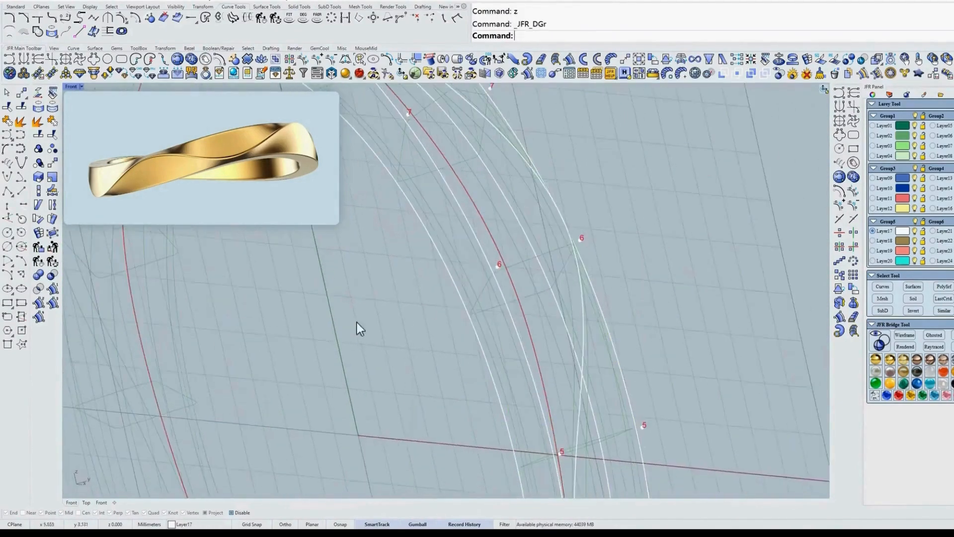
# Select control point 6 and move it slightly in the shaded Front view to reshape the ring's outer profile.
pyautogui.moveTo(356, 325); pyautogui.dragTo(625, 222)
pyautogui.write('f')
pyautogui.press('Return')
pyautogui.write('s')
pyautogui.press('Return')
pyautogui.moveTo(645, 268); pyautogui.dragTo(635, 270)
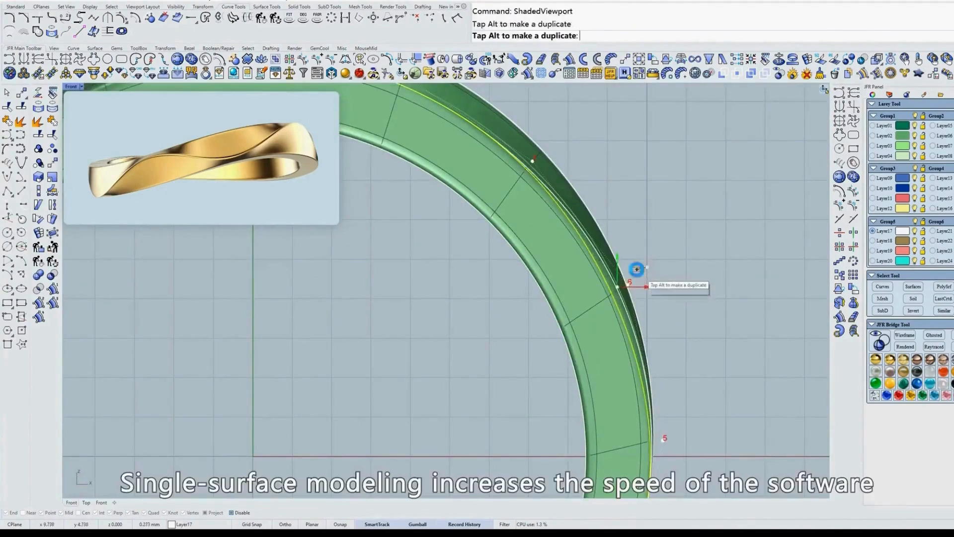
pyautogui.moveTo(457, 266); pyautogui.dragTo(488, 356, button='right')
pyautogui.moveTo(542, 273); pyautogui.dragTo(582, 238)
pyautogui.moveTo(454, 224); pyautogui.dragTo(508, 275, button='right')
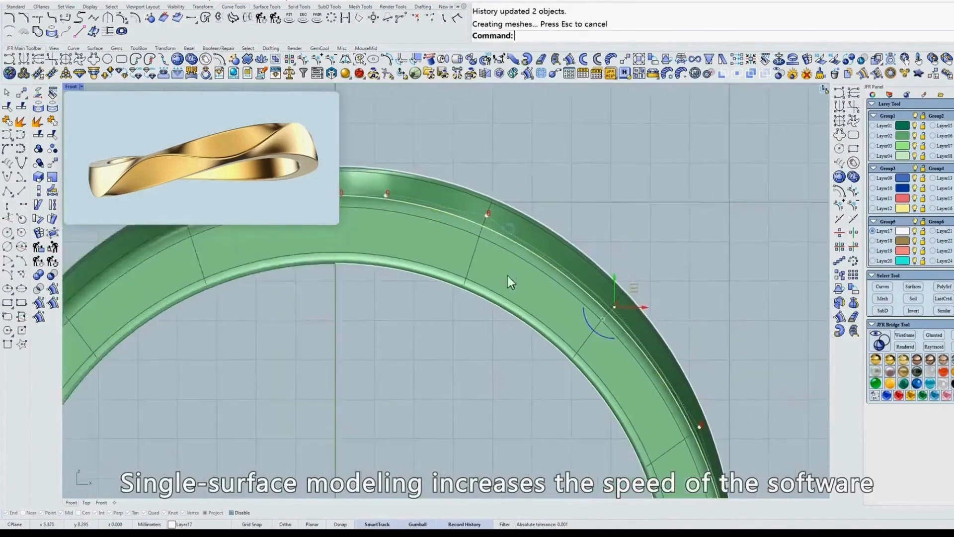
# Lower the curve points near the ring's top and adjust the neighbouring upper point in the Front view.
pyautogui.scroll(4, 490, 277)
pyautogui.moveTo(125, 325); pyautogui.dragTo(219, 348, button='right')
pyautogui.moveTo(219, 348); pyautogui.dragTo(606, 116)
pyautogui.moveTo(467, 175); pyautogui.dragTo(466, 188)
pyautogui.scroll(-2, 556, 215)
pyautogui.moveTo(558, 205); pyautogui.dragTo(597, 222)
pyautogui.scroll(-2, 596, 219)
# Select the matching curve point on the opposite side of the band and reposition it in the Back view.
pyautogui.keyDown('ctrl'); pyautogui.keyDown('shift'); pyautogui.moveTo(627, 221); pyautogui.dragTo(434, 259, button='right'); pyautogui.keyUp('shift'); pyautogui.keyUp('ctrl')
pyautogui.scroll(-2, 467, 222)
pyautogui.scroll(3, 401, 173)
pyautogui.click(432, 244)
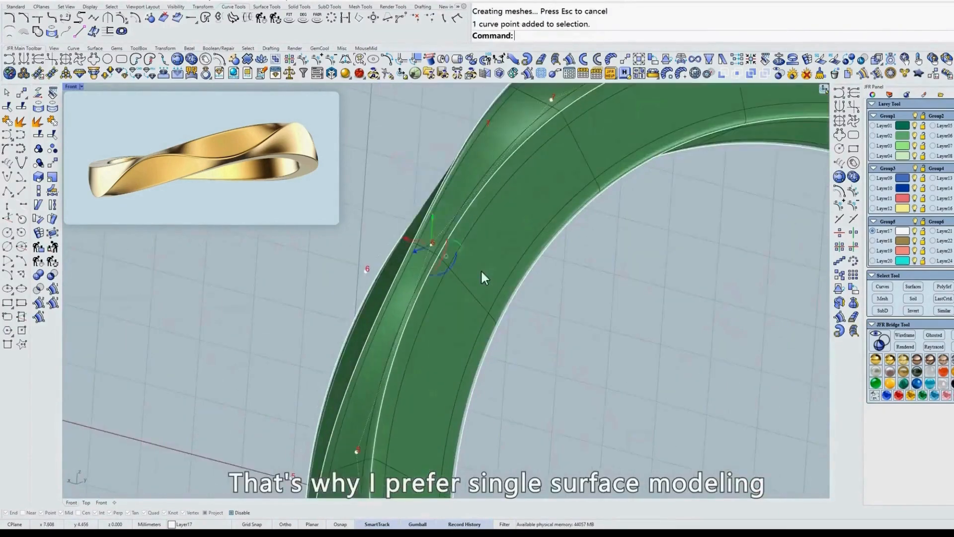
pyautogui.write('ff')
pyautogui.press('Return')
pyautogui.moveTo(475, 261); pyautogui.dragTo(491, 279)
pyautogui.moveTo(513, 268)
pyautogui.keyDown('ctrl'); pyautogui.keyDown('shift'); pyautogui.mouseDown(button='right')
pyautogui.moveTo(594, 276)
pyautogui.moveTo(402, 309)
pyautogui.mouseUp(button='right'); pyautogui.keyUp('shift'); pyautogui.keyUp('ctrl')
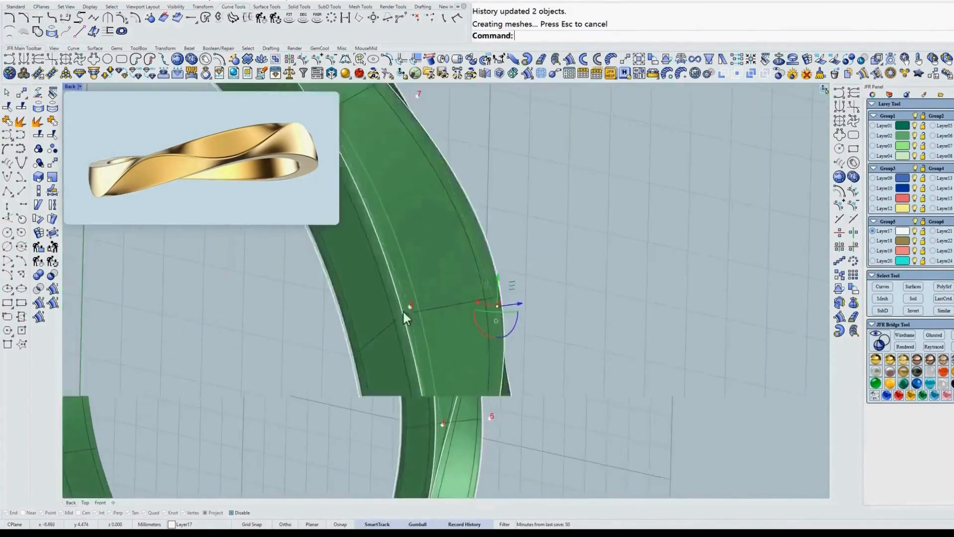
# Select control point 6 in wireframe and shift it slightly with Move in the shaded Front view.
pyautogui.write('w')
pyautogui.press('Return')
pyautogui.moveTo(273, 398); pyautogui.dragTo(427, 282)
pyautogui.write('s')
pyautogui.press('Return')
pyautogui.press('m')
pyautogui.click(710, 245)
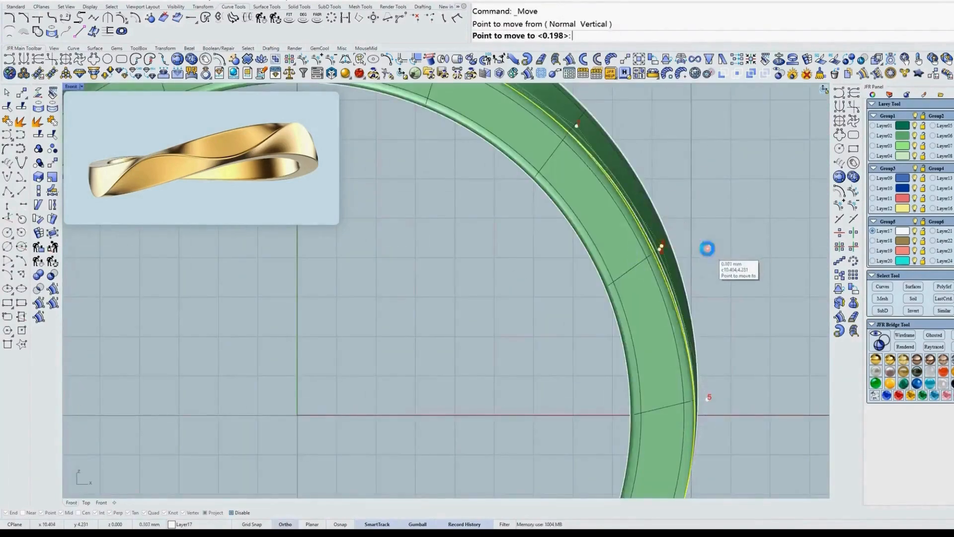
pyautogui.click(706, 247)
pyautogui.scroll(-3, 714, 279)
pyautogui.scroll(4, 678, 268)
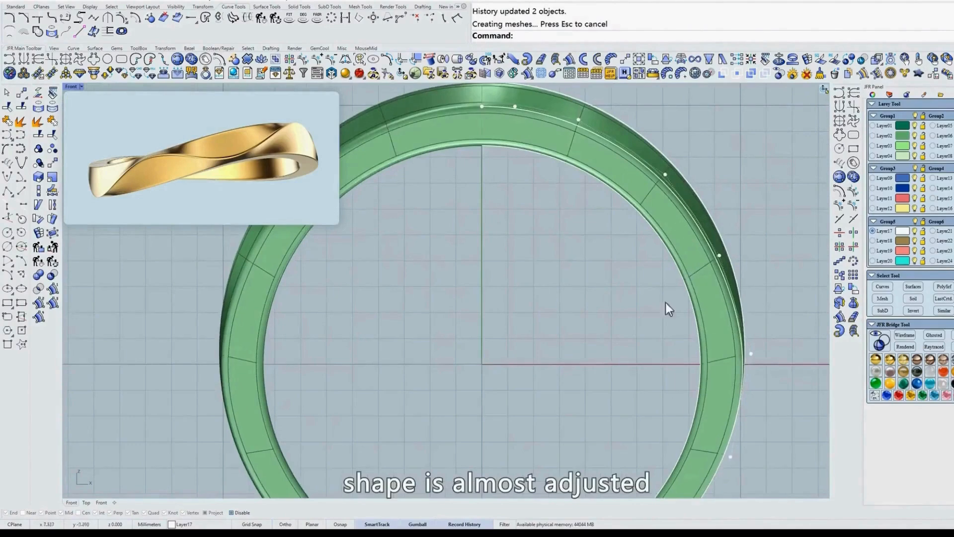
# Select both ring halves from the Top view, switch to the Right view, and hide the grid and surface isocurves.
pyautogui.moveTo(623, 294); pyautogui.dragTo(619, 377, button='right')
pyautogui.write('t')
pyautogui.press('Return')
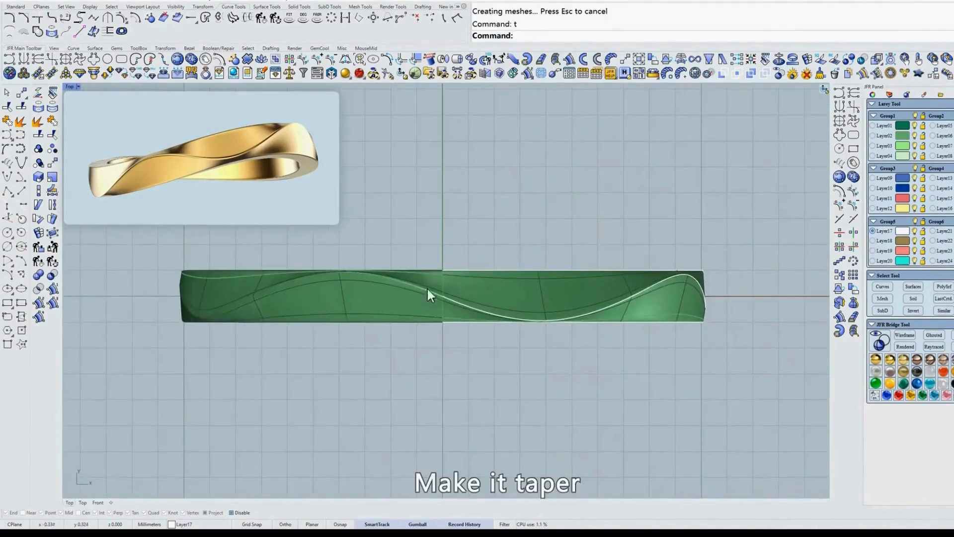
pyautogui.click(446, 290)
pyautogui.keyDown('shift'); pyautogui.click(461, 288); pyautogui.keyUp('shift')
pyautogui.write('r')
pyautogui.press('Return')
pyautogui.scroll(-2, 653, 156)
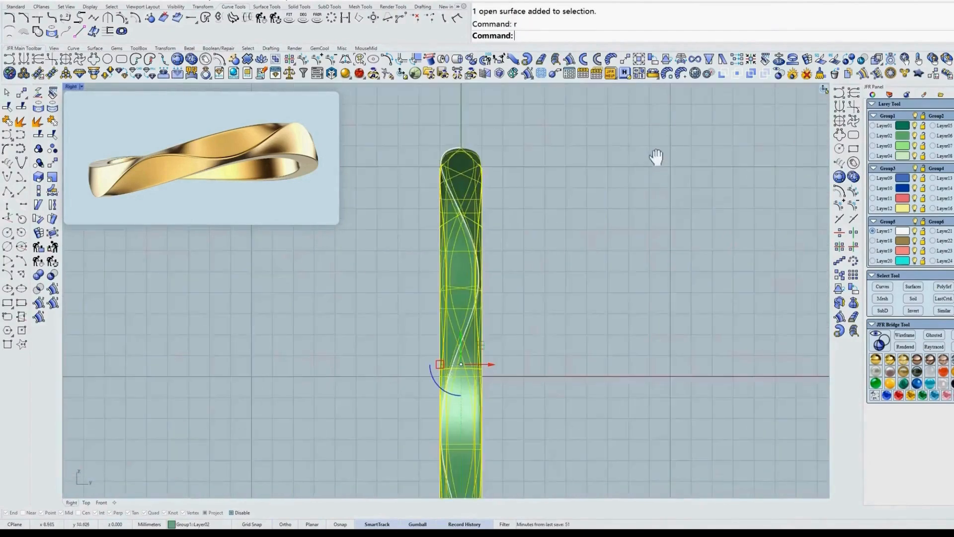
pyautogui.write('D')
pyautogui.press('Return')
# Taper both ring halves in the Right view, widening the top to about 2.58 while keeping the bottom narrower.
pyautogui.click(711, 60)
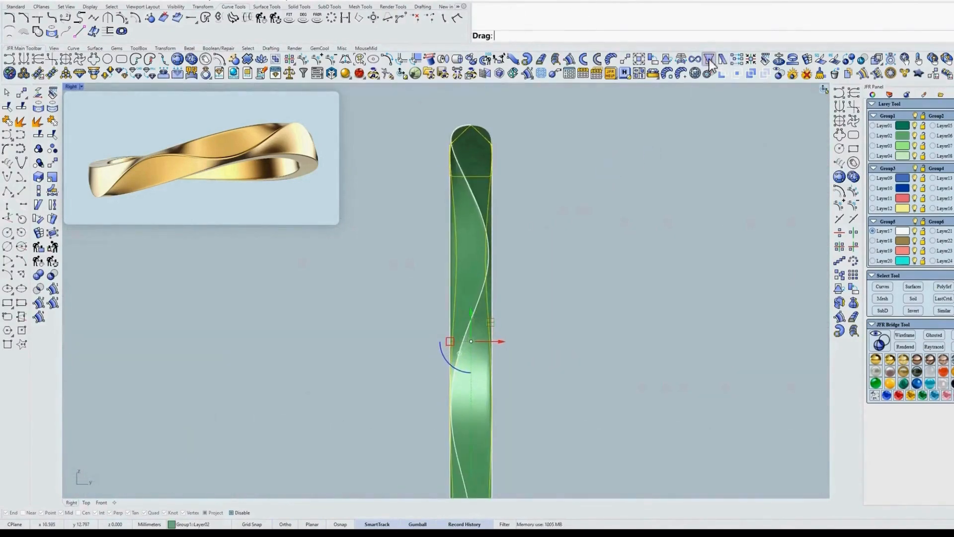
pyautogui.moveTo(533, 156); pyautogui.dragTo(516, 154, button='right')
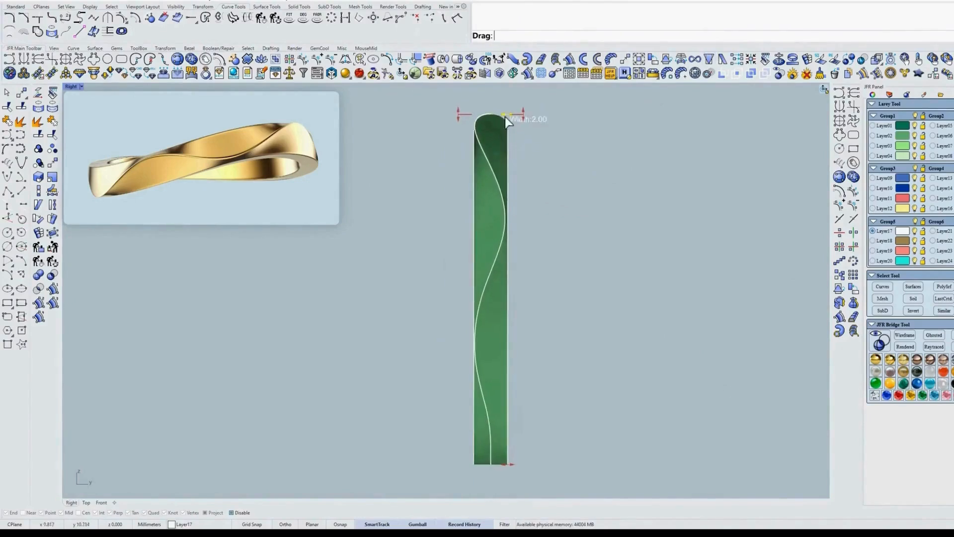
pyautogui.scroll(2, 505, 120)
pyautogui.moveTo(507, 117); pyautogui.dragTo(514, 117)
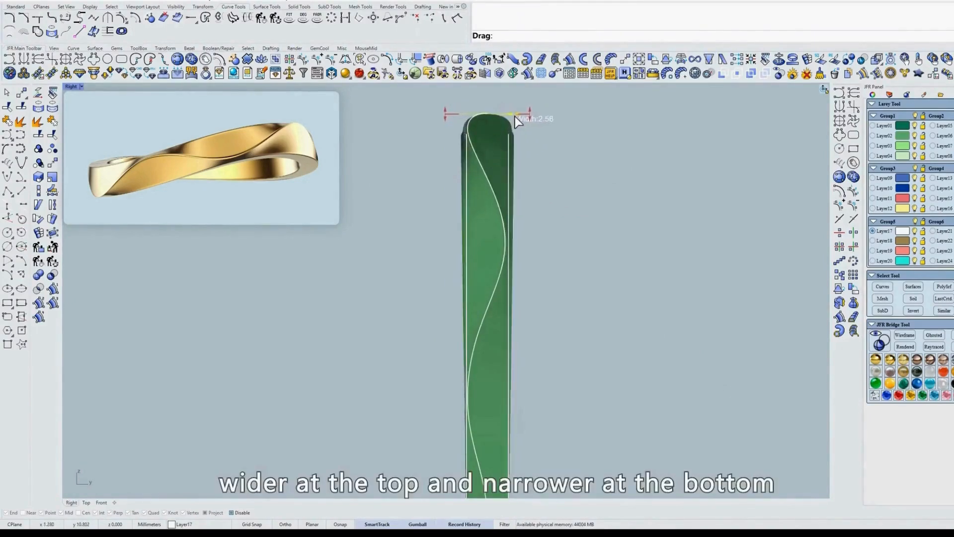
pyautogui.scroll(-2, 515, 190)
pyautogui.moveTo(515, 190); pyautogui.dragTo(560, 167, button='right')
pyautogui.rightClick(534, 426)
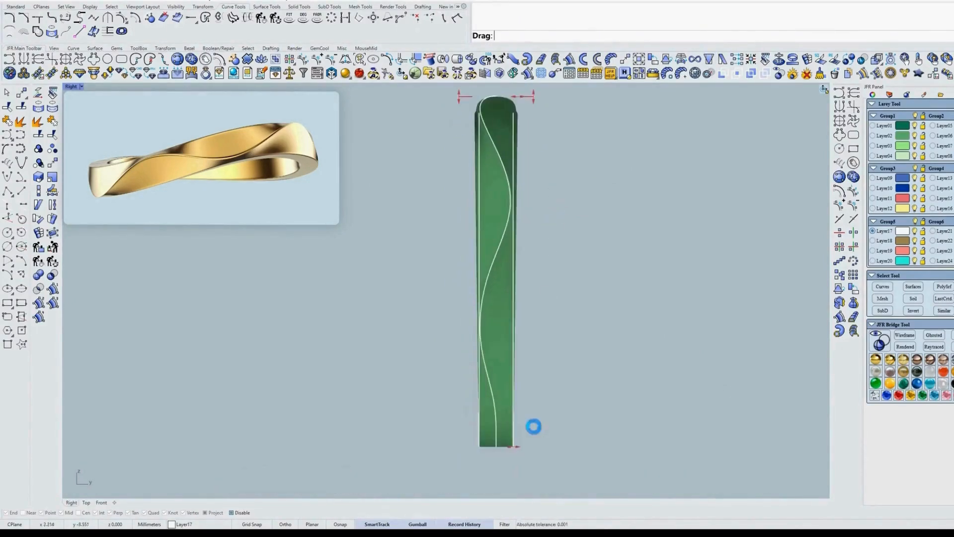
pyautogui.moveTo(494, 198); pyautogui.dragTo(506, 248, button='right')
# Select all curves and hide them in the Top view, then display the ring in Rendered mode.
pyautogui.write('t')
pyautogui.press('Return')
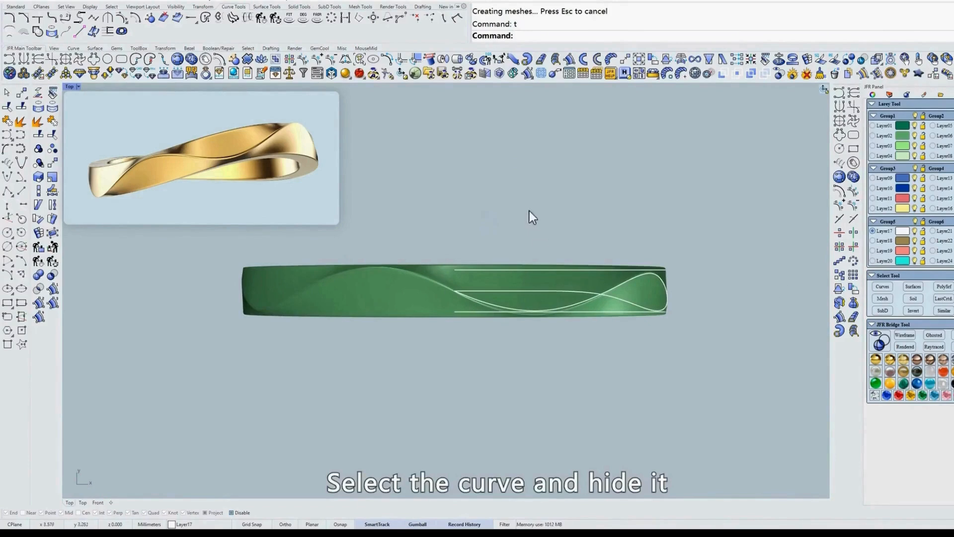
pyautogui.click(883, 287)
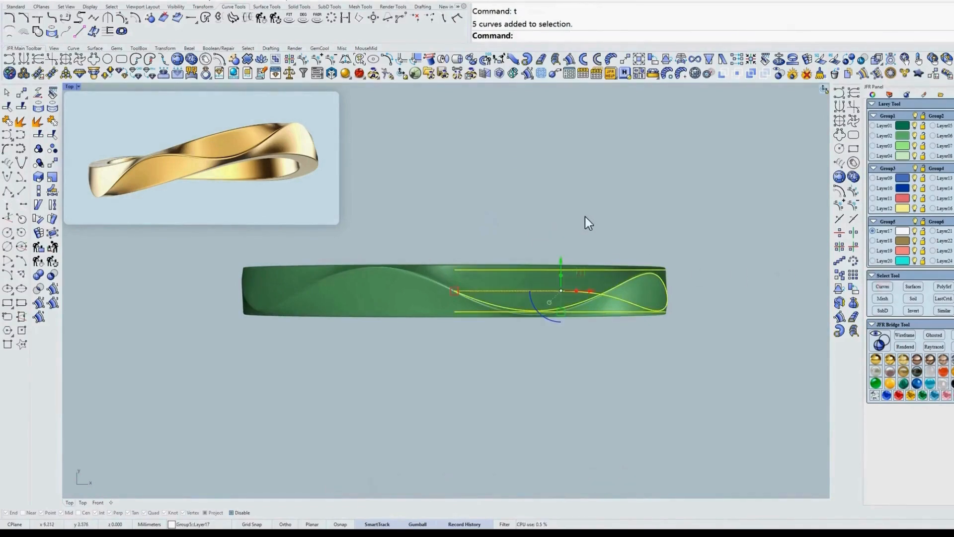
pyautogui.write('h')
pyautogui.press('Return')
pyautogui.scroll(2, 562, 228)
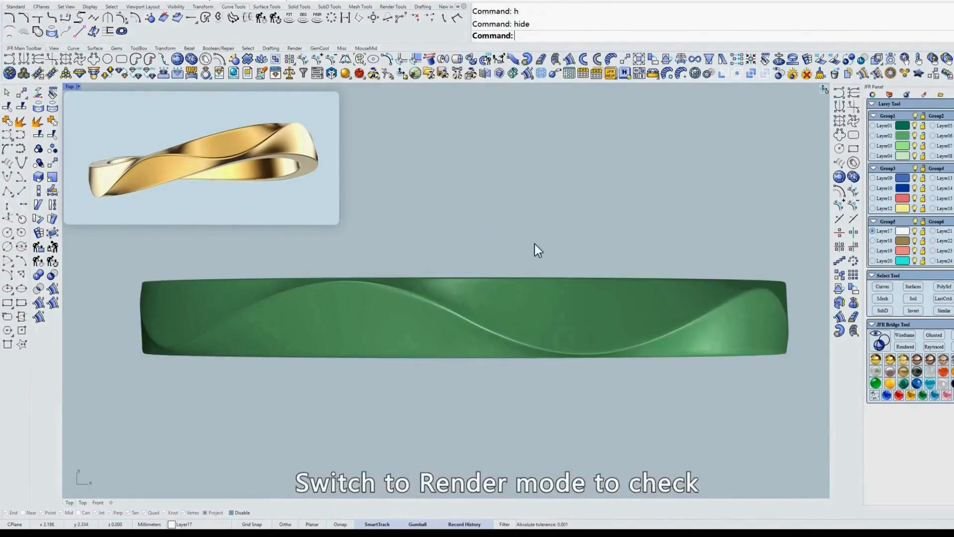
pyautogui.scroll(-1, 718, 296)
pyautogui.click(903, 347)
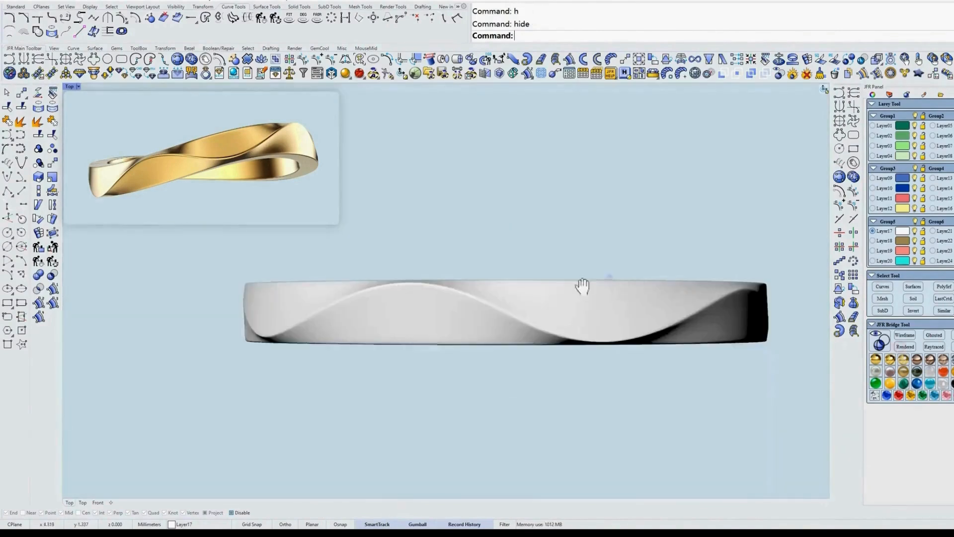
# Twist both ring halves with the JFR Twist tool, picking two points vertically across the band in the Top view.
pyautogui.click(419, 324)
pyautogui.click(556, 319)
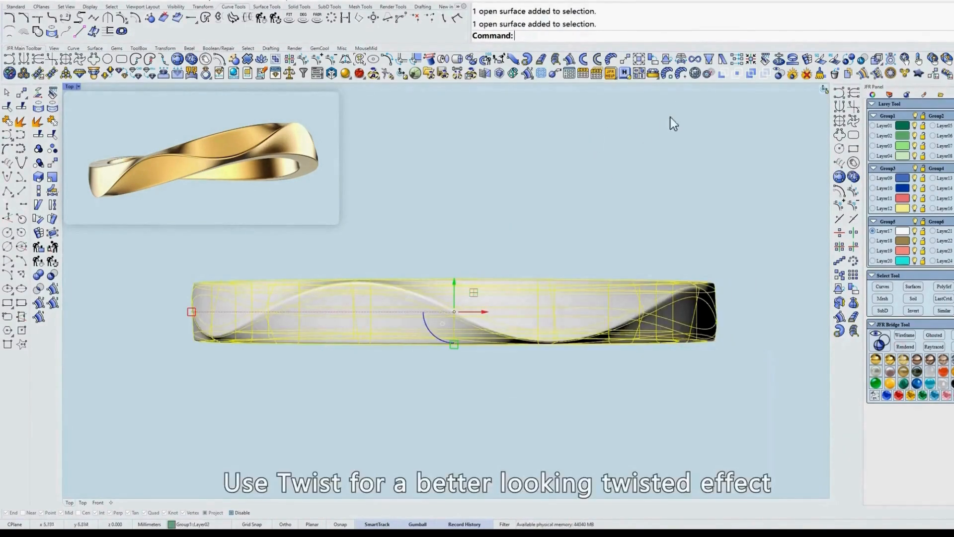
pyautogui.click(695, 59)
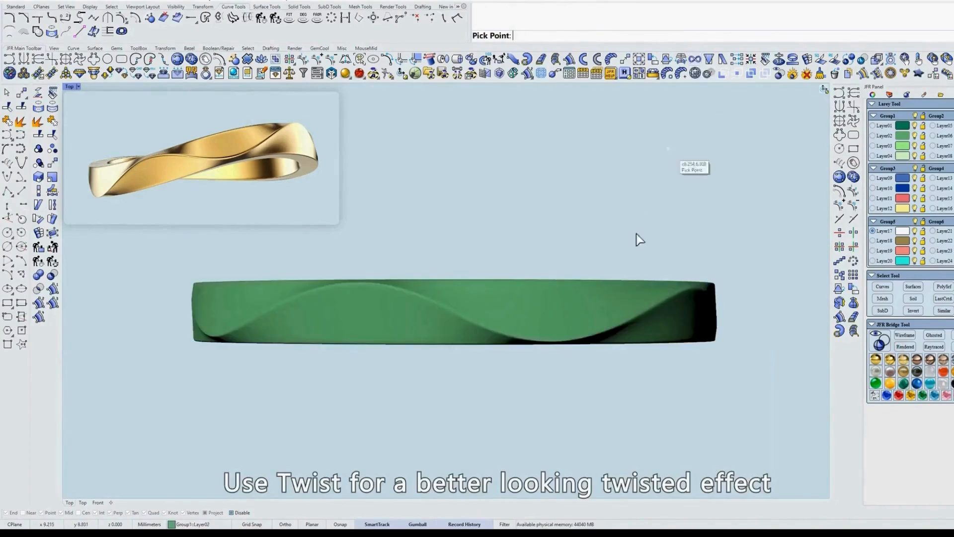
pyautogui.click(626, 268)
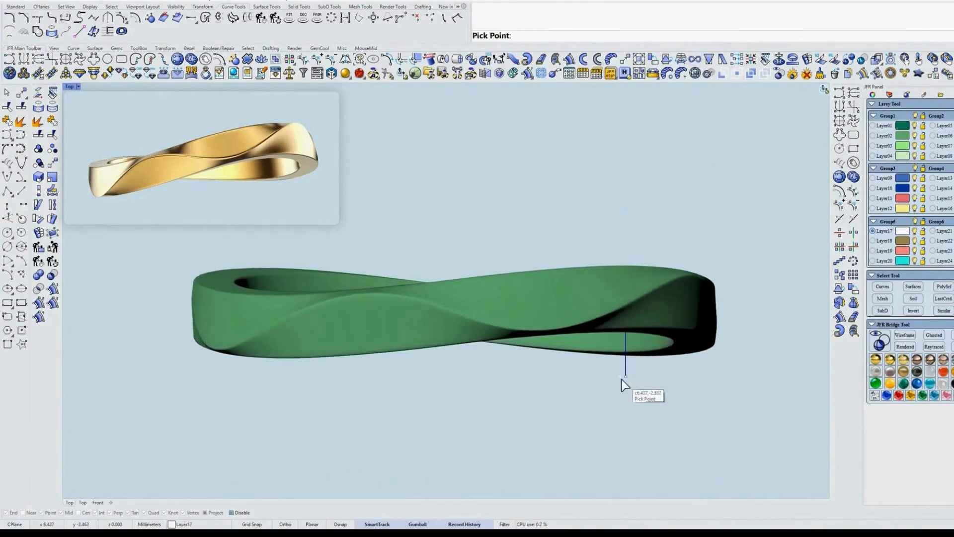
pyautogui.click(626, 414)
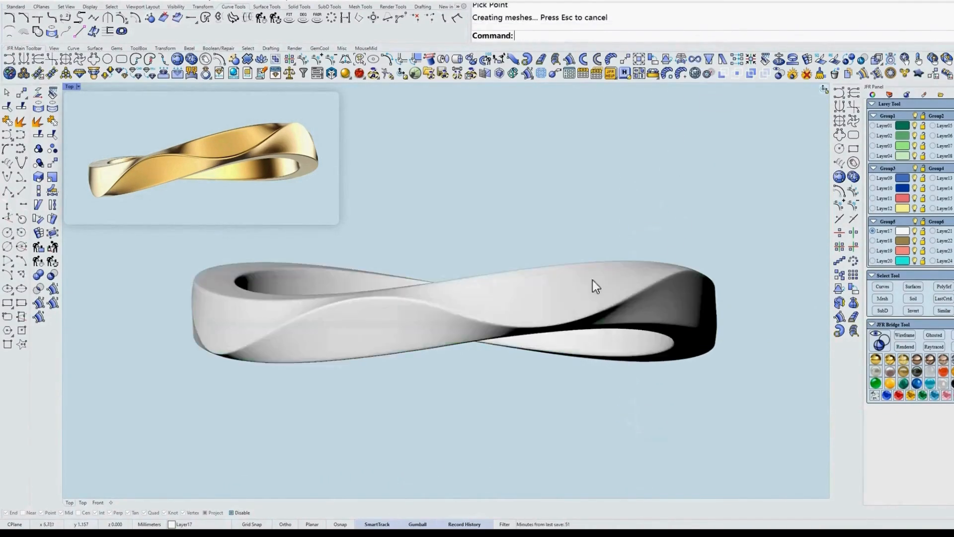
# Apply the 18K_YellowGold material from the NewMaterialEnglish library to both ring halves and inspect the finished ring.
pyautogui.click(380, 309)
pyautogui.keyDown('shift'); pyautogui.click(510, 285); pyautogui.keyUp('shift')
pyautogui.keyDown('ctrl'); pyautogui.keyDown('shift'); pyautogui.moveTo(485, 230); pyautogui.dragTo(489, 242, button='right'); pyautogui.keyUp('shift'); pyautogui.keyUp('ctrl')
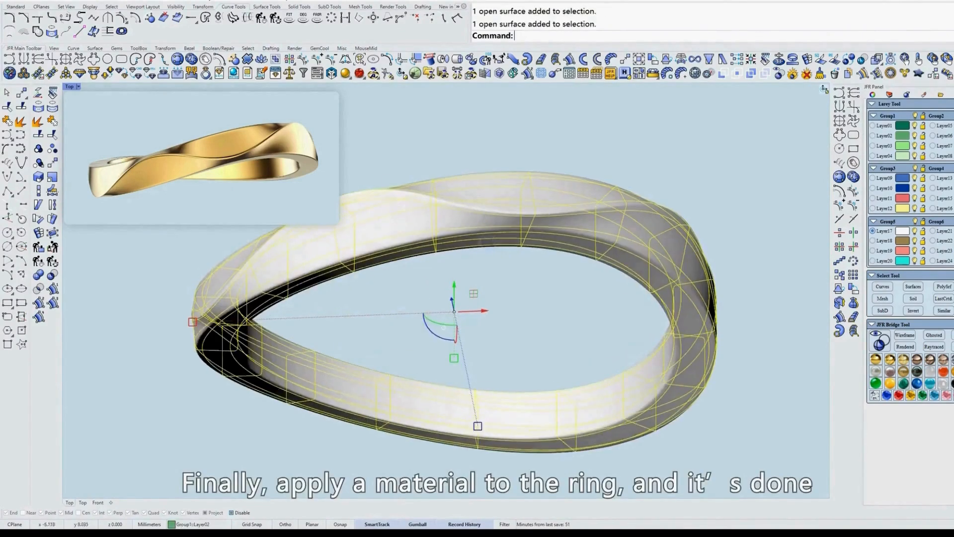
pyautogui.click(240, 78)
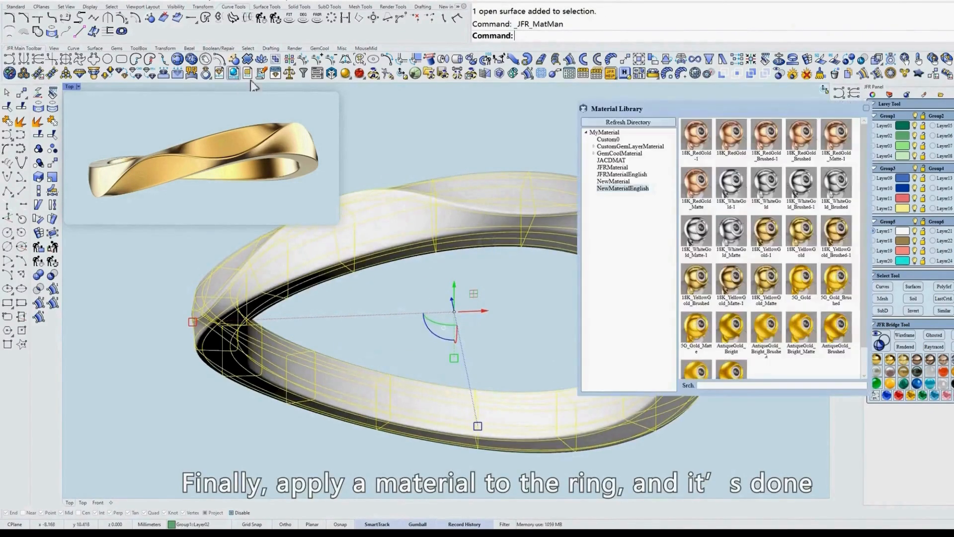
pyautogui.click(798, 232)
pyautogui.keyDown('ctrl'); pyautogui.keyDown('shift'); pyautogui.moveTo(594, 180); pyautogui.dragTo(558, 256, button='right'); pyautogui.keyUp('shift'); pyautogui.keyUp('ctrl')
pyautogui.click(544, 147)
pyautogui.scroll(-6, 545, 215)
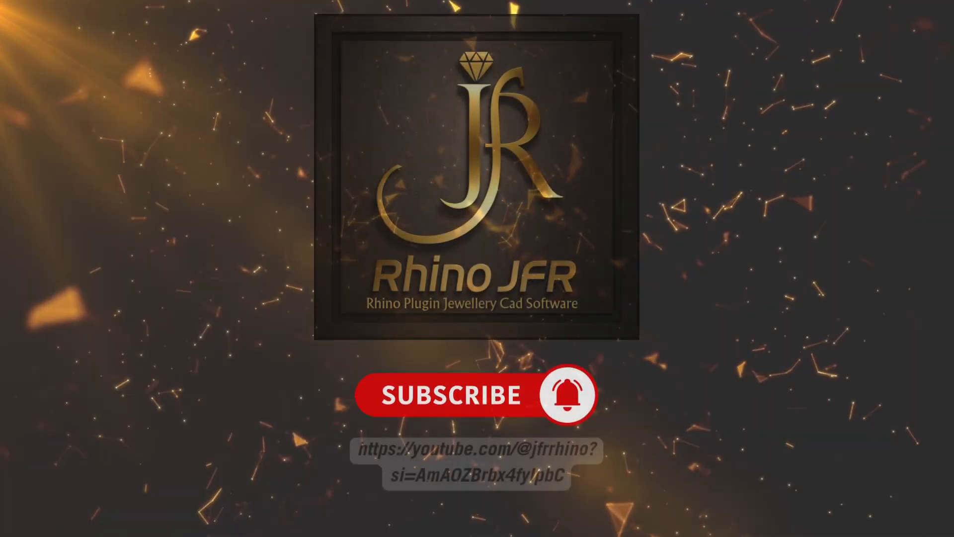